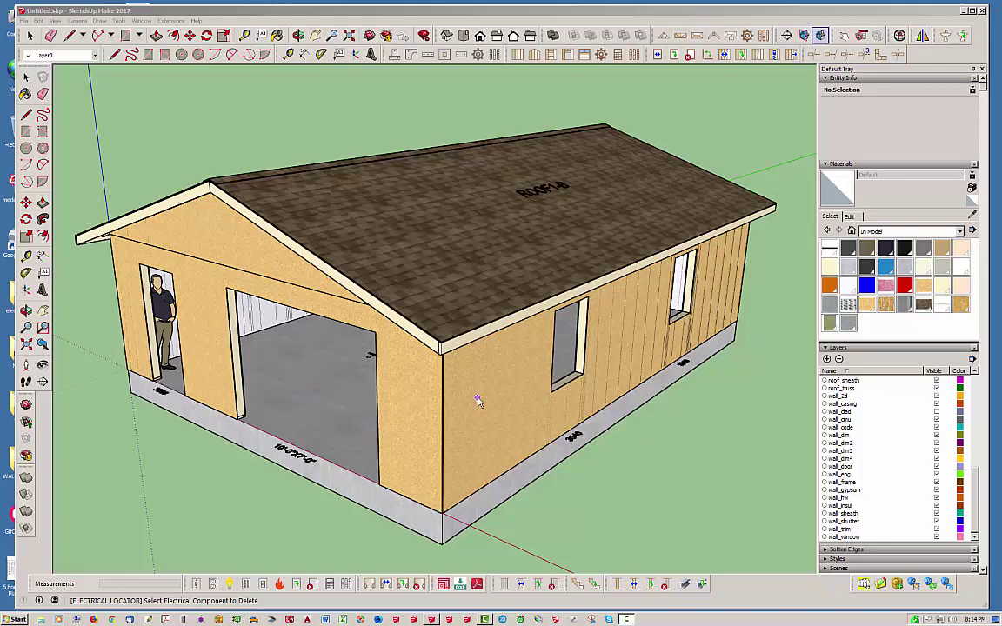
Orbit the garage until the gable end with the garage door faces the viewer.
mouse_move(476, 351)
middle_mouse_down()
mouse_move(415, 359)
mouse_move(622, 213)
mouse_move(727, 253)
mouse_move(612, 378)
mouse_move(485, 356)
middle_mouse_up()
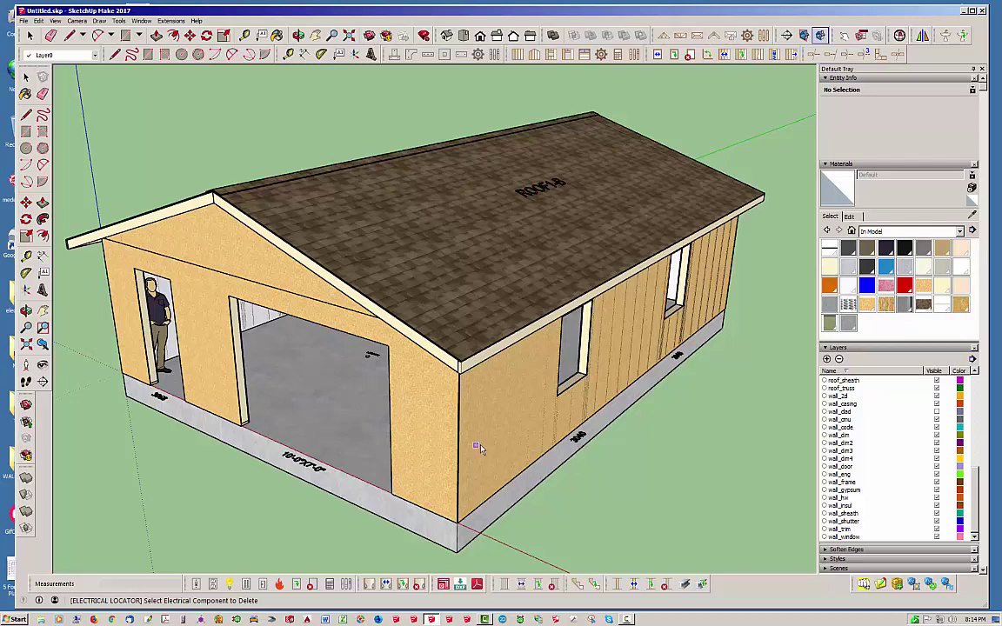
middle_click_drag(474, 439, 427, 405)
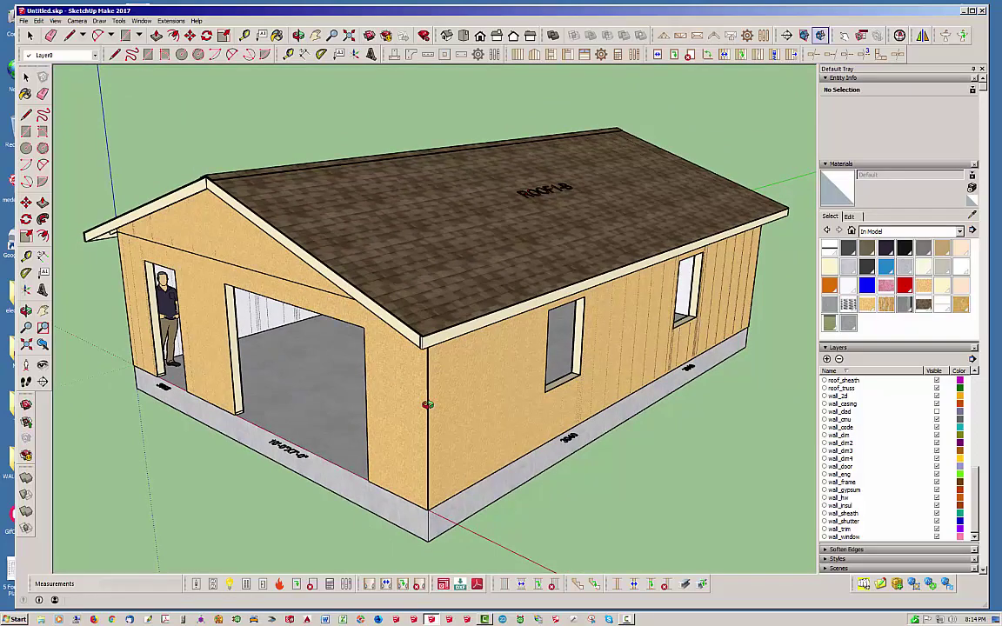
Face the gable end, undock and redock the Medeek Electrical toolbar, then start its delete tool.
middle_click_drag(264, 402, 357, 387)
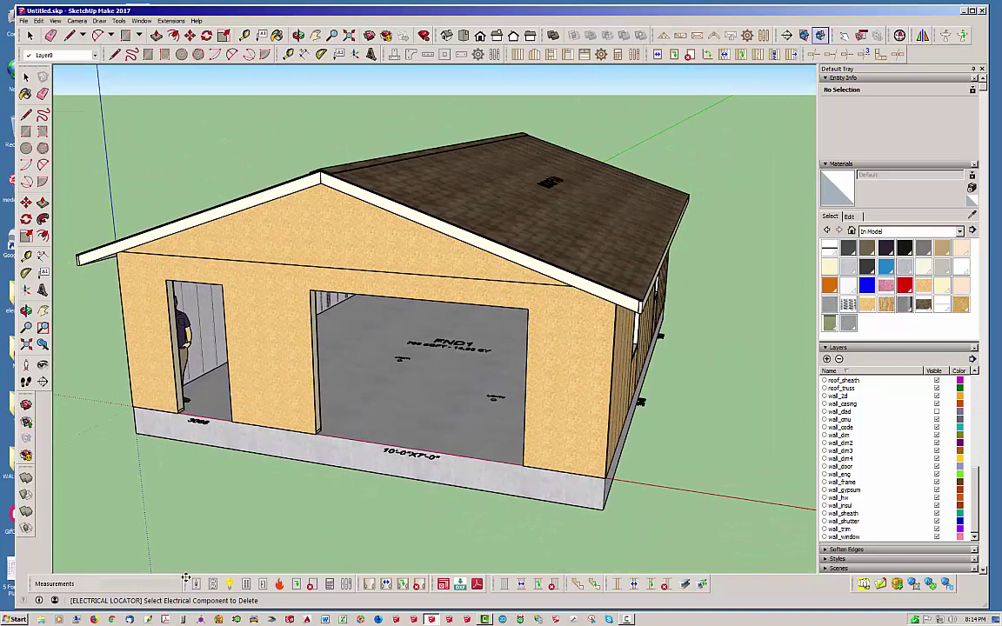
left_click_drag(185, 570, 231, 494)
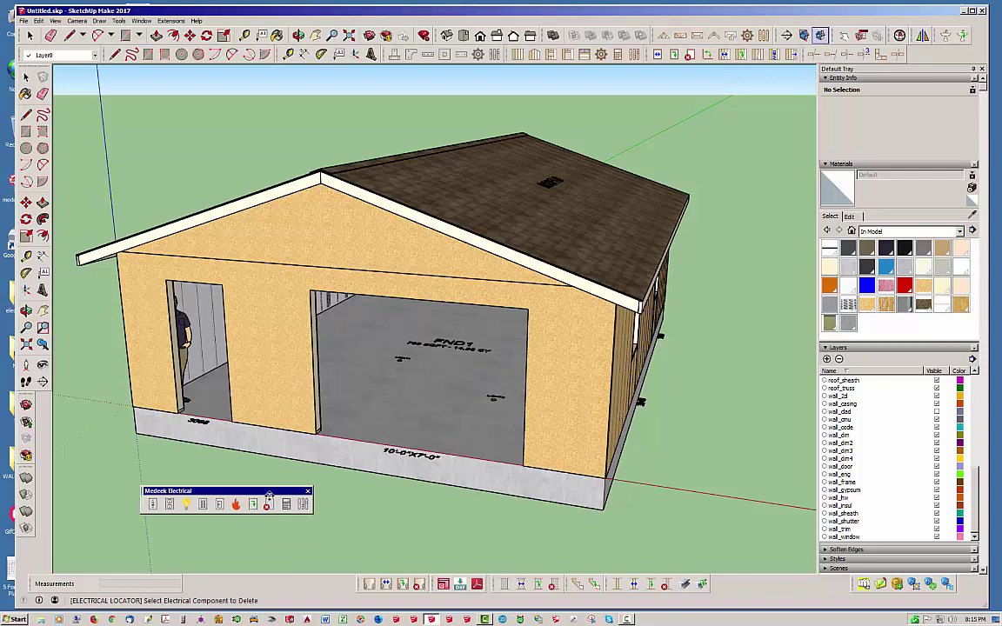
left_click_drag(261, 492, 306, 585)
left_click(306, 585)
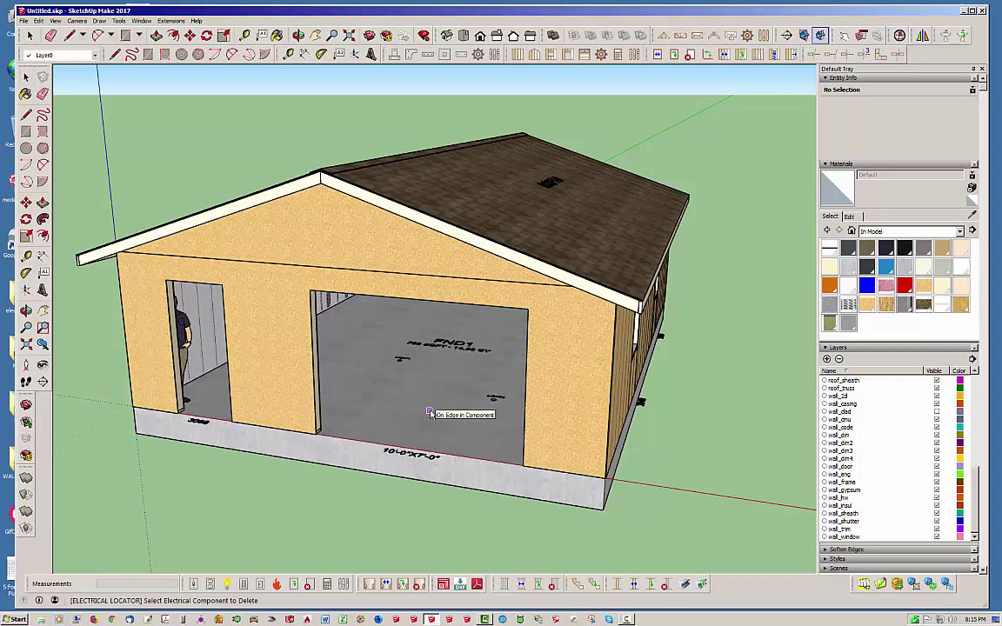
Start the light fixture tool and set the light Location to Wall.
left_click(227, 584)
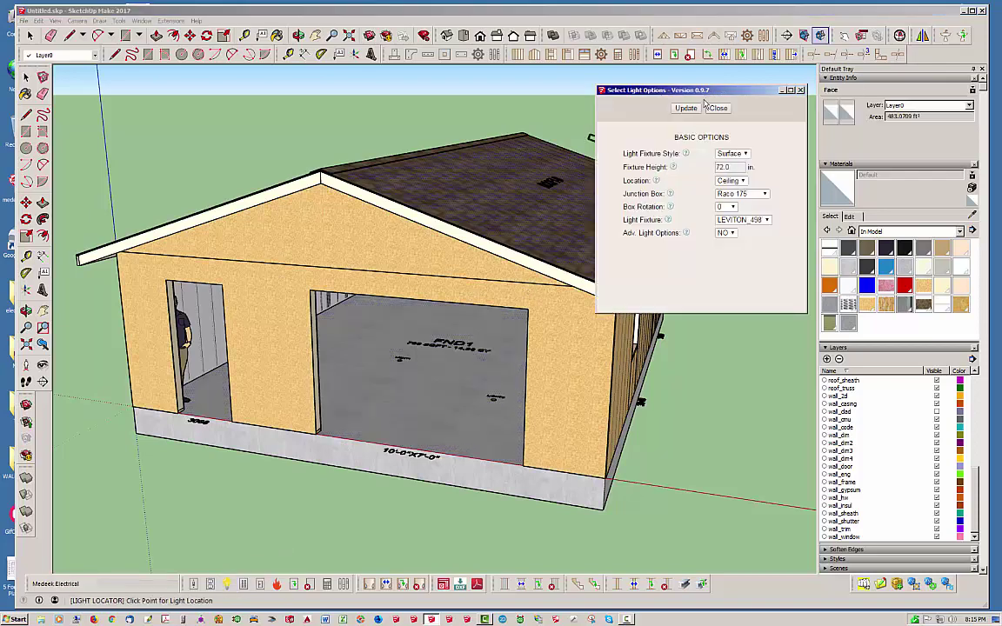
left_click_drag(641, 88, 614, 118)
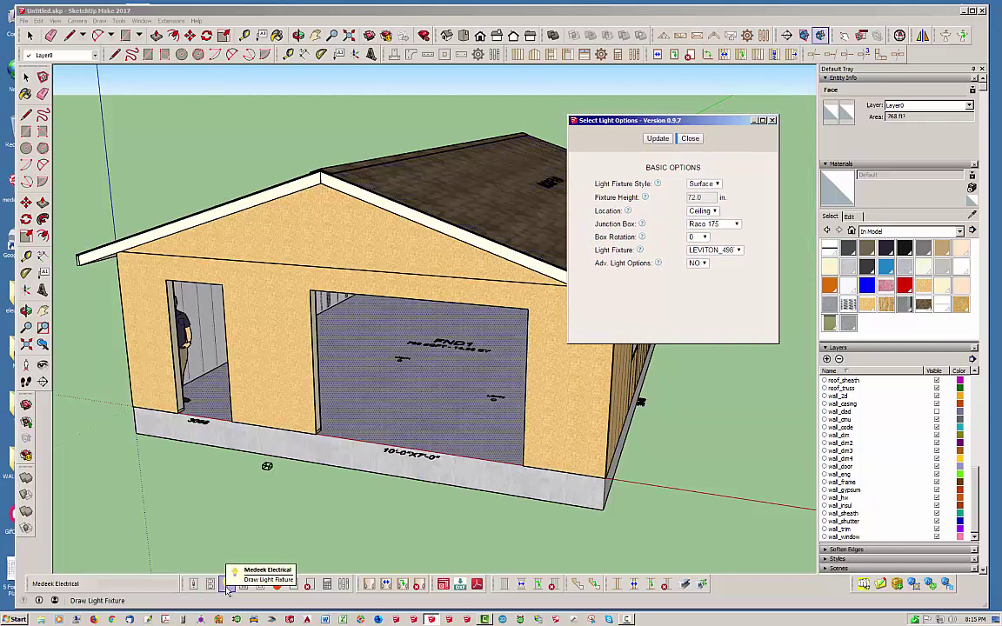
left_click(717, 212)
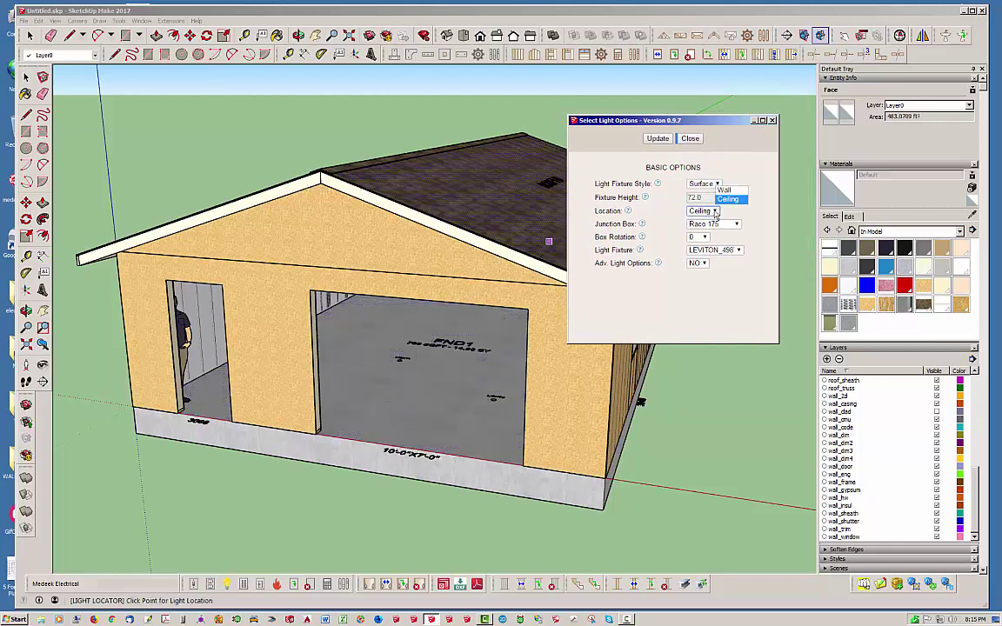
left_click(719, 212)
left_click(709, 212)
left_click(700, 220)
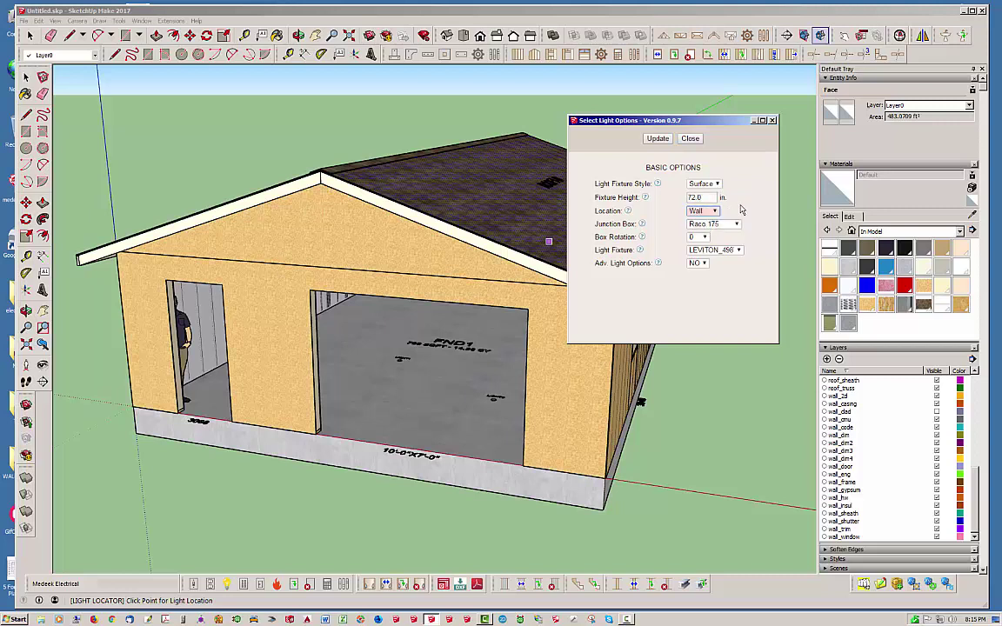
left_click(665, 140)
Choose the Carlon B520 junction box and LEVITON_49875_W fixture, then update the options.
left_click(715, 225)
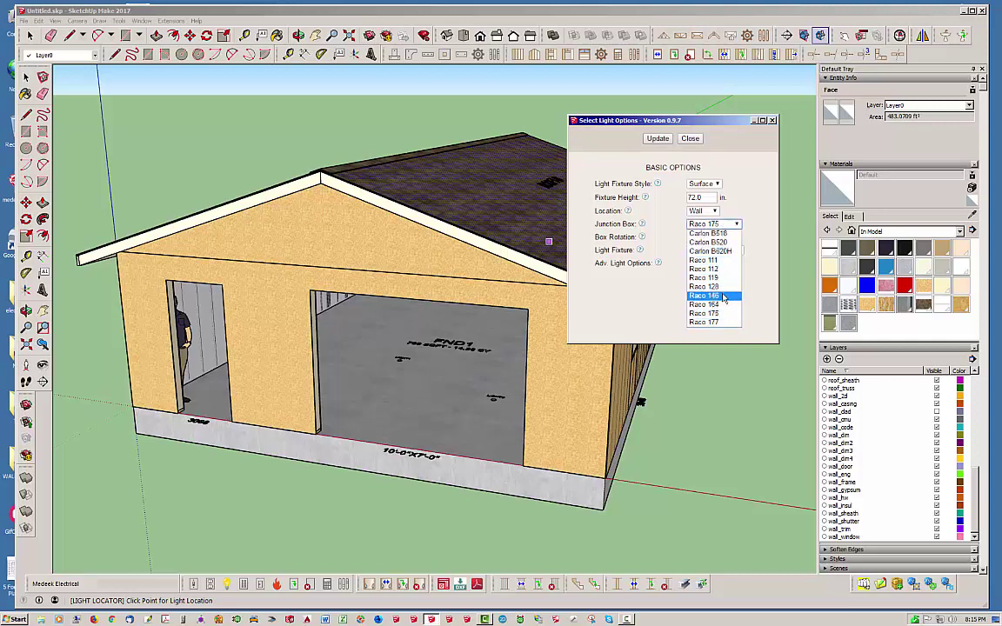
left_click(711, 242)
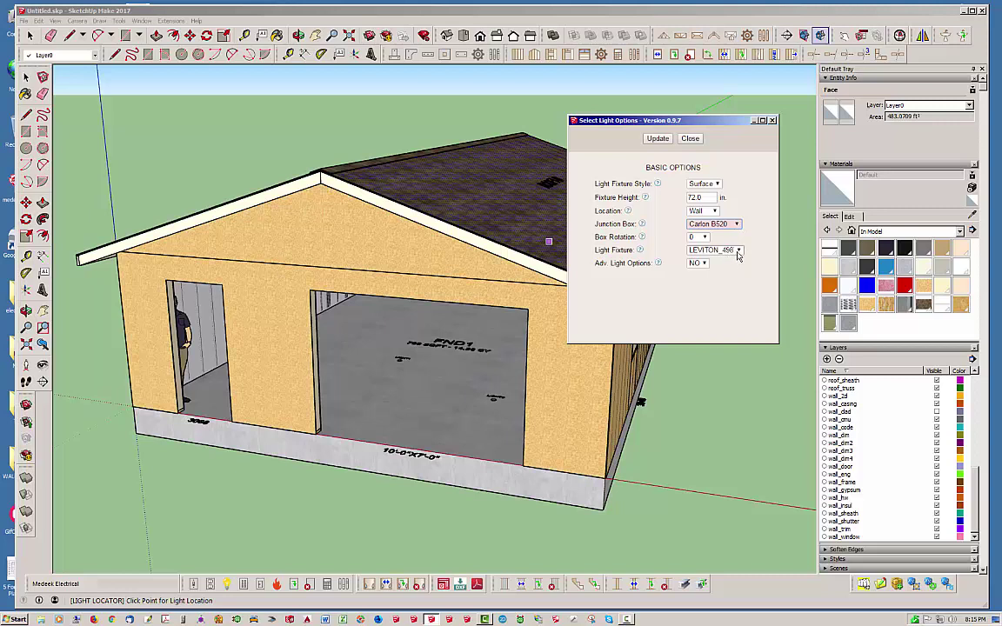
left_click(737, 251)
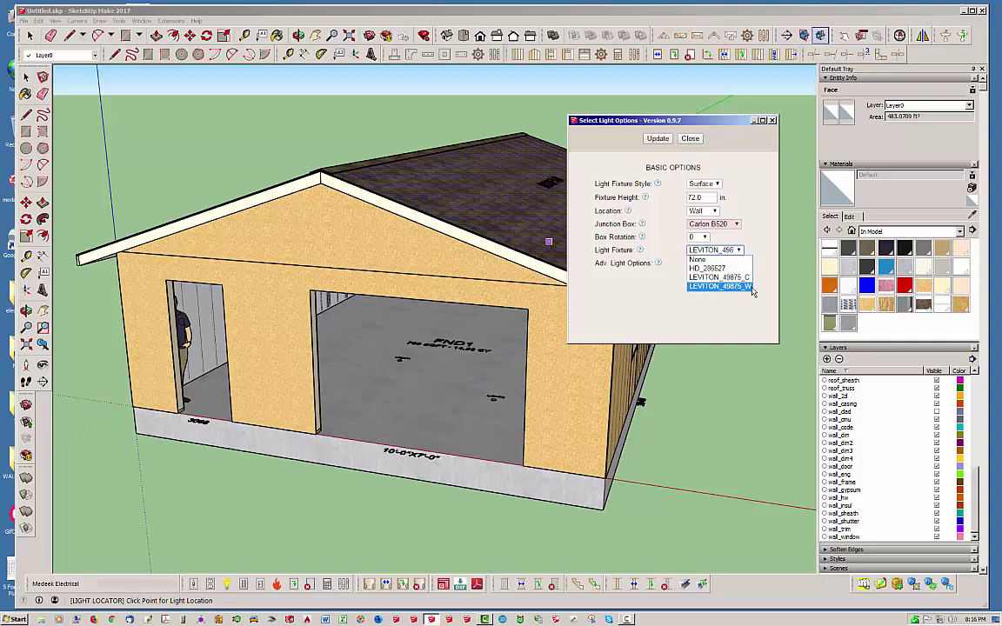
left_click(749, 287)
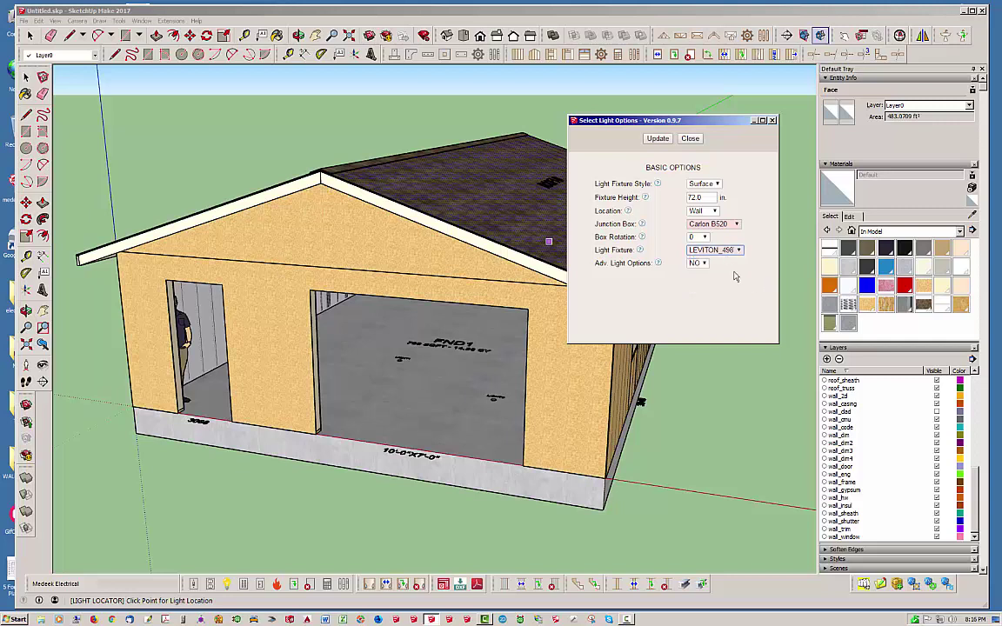
left_click(656, 139)
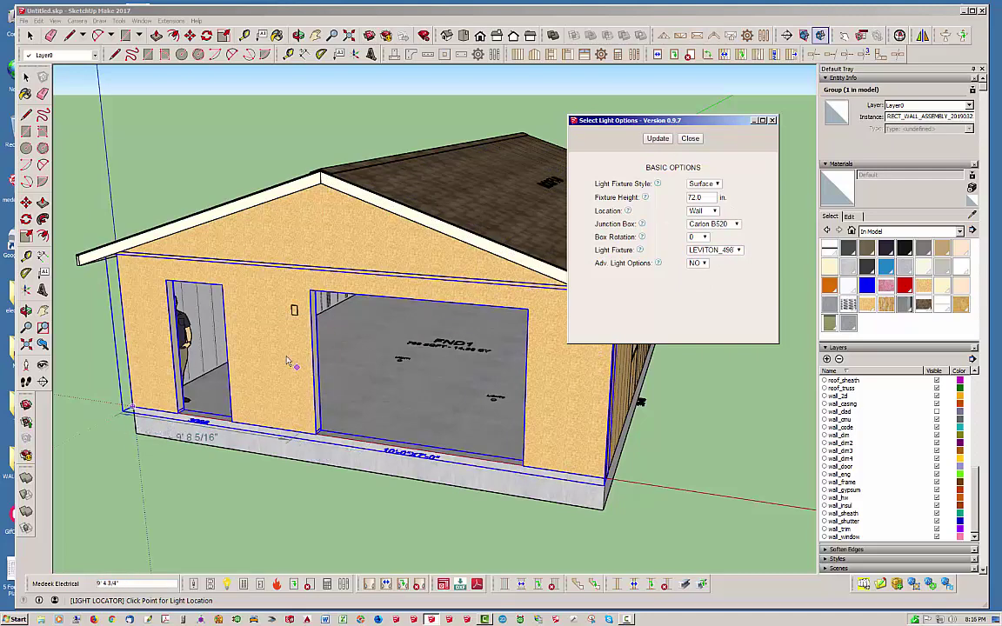
Place a wall light between the doors, then hide the wall_sheath and wall_gypsum layers.
scroll(290, 322, "up", 5)
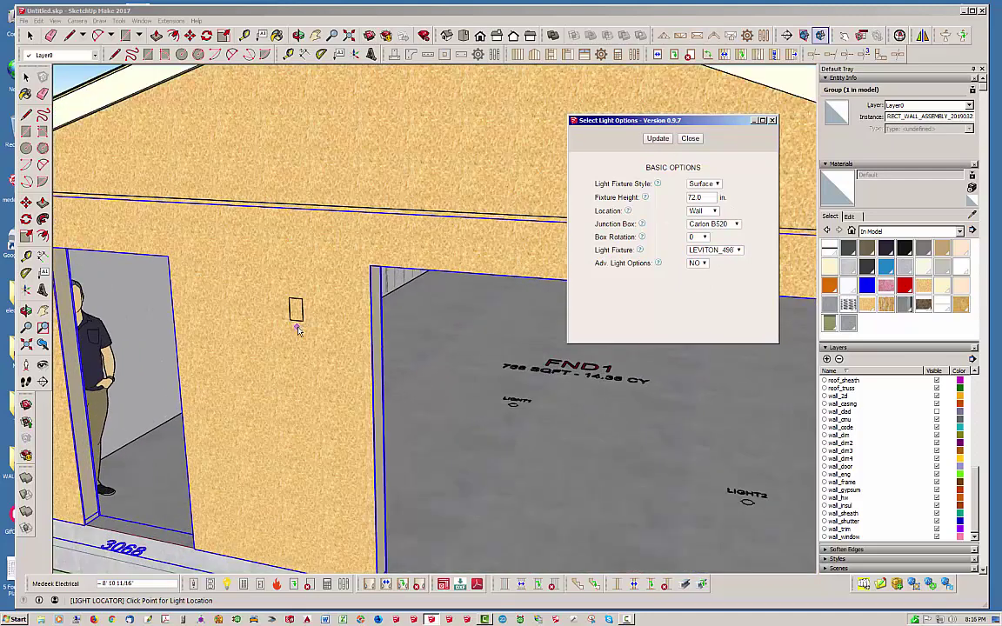
left_click(341, 338)
scroll(253, 313, "down", 5)
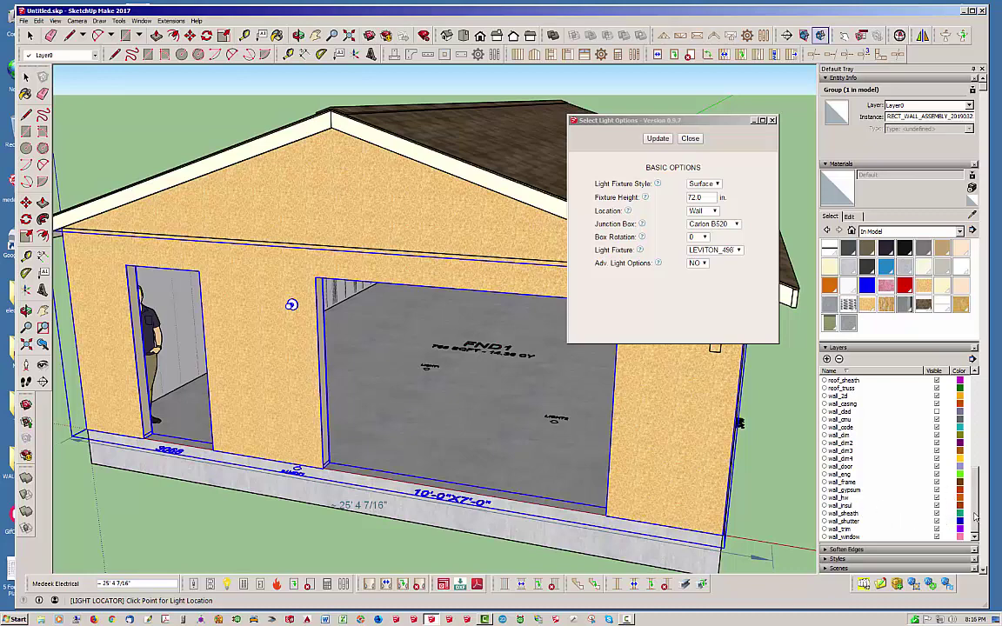
left_click(936, 514)
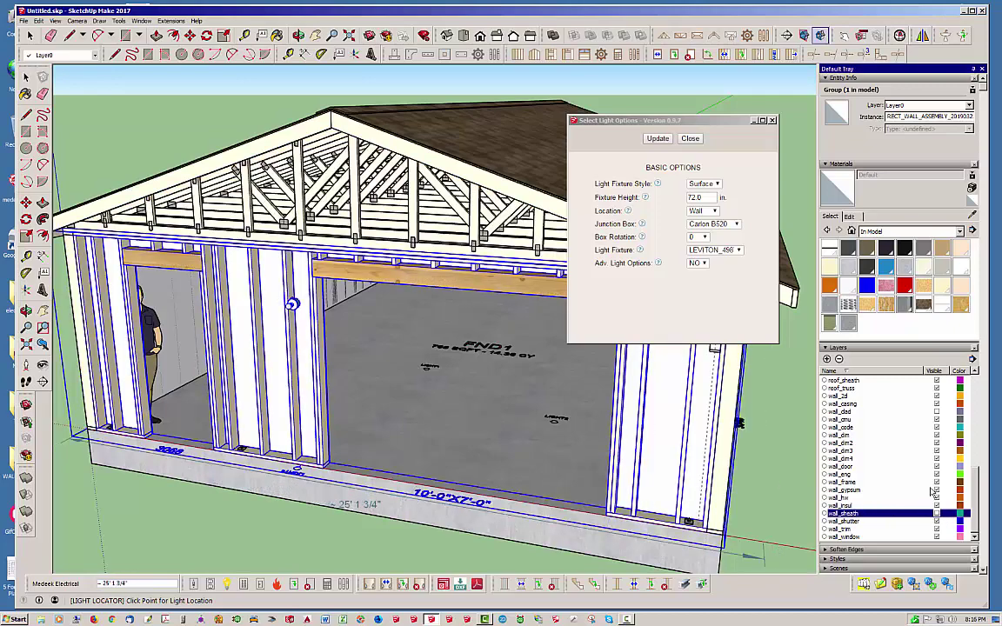
left_click(936, 491)
Place a wall light on an exposed stud of the front wall.
middle_click_drag(418, 374, 364, 375)
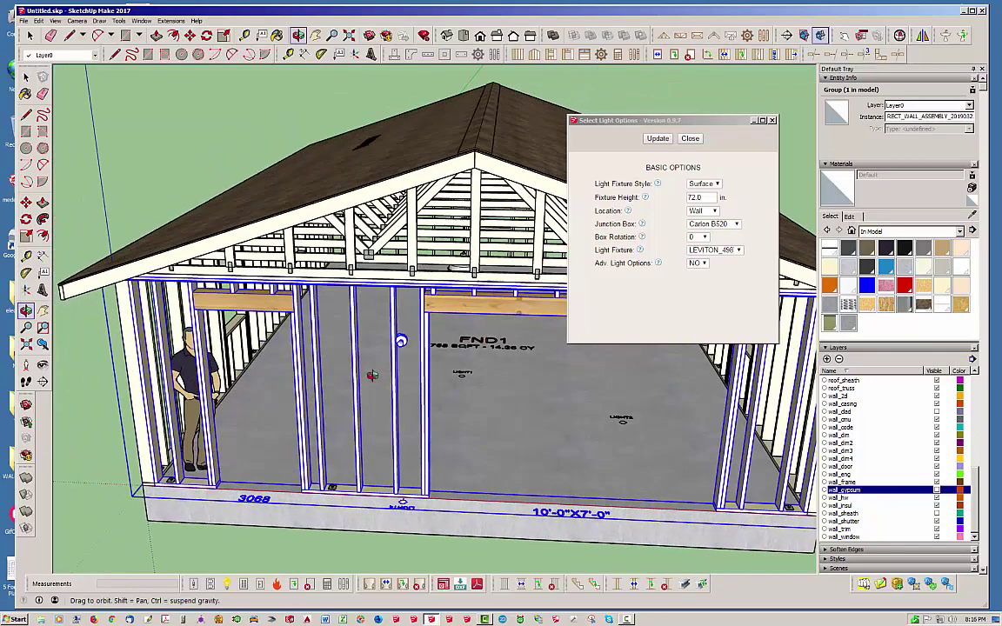
scroll(365, 376, "up", 10)
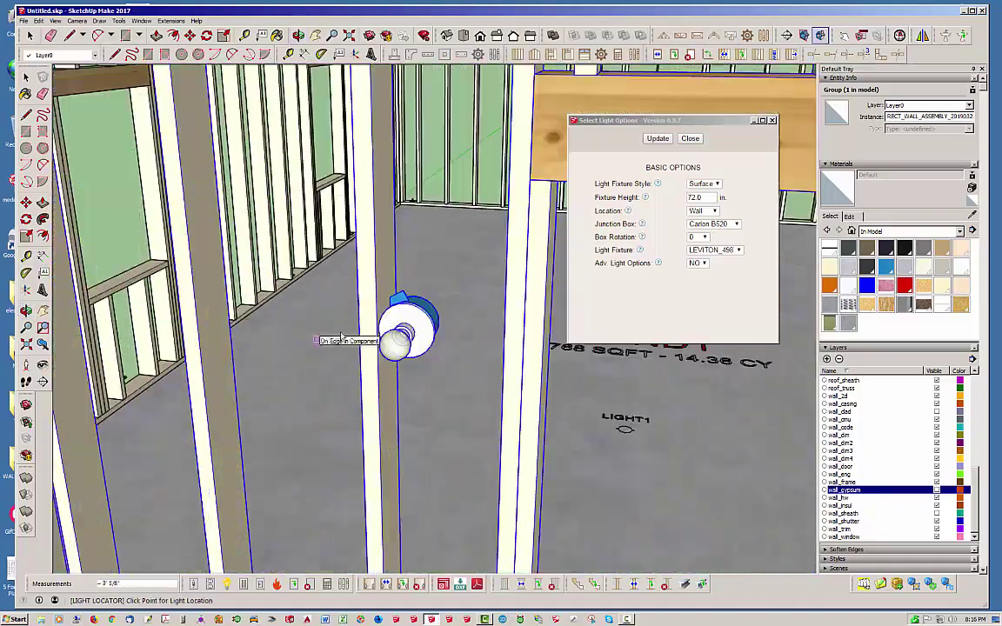
scroll(346, 335, "down", 3)
middle_click_drag(347, 335, 380, 320)
scroll(380, 320, "down", 5)
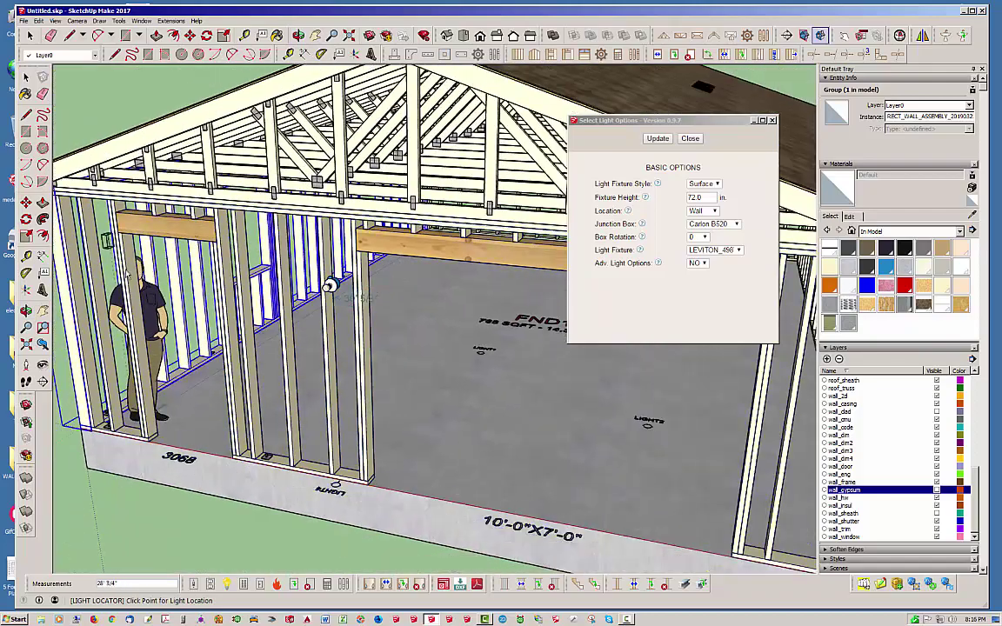
scroll(333, 287, "down", 5)
middle_click_drag(332, 287, 434, 396)
scroll(414, 344, "up", 5)
scroll(413, 343, "up", 2)
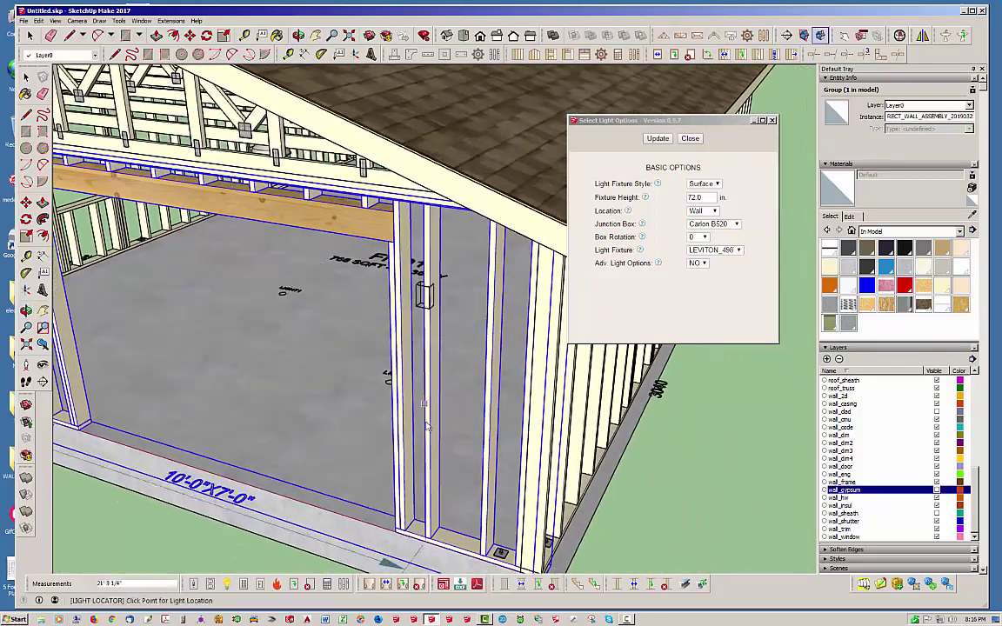
left_click(430, 539)
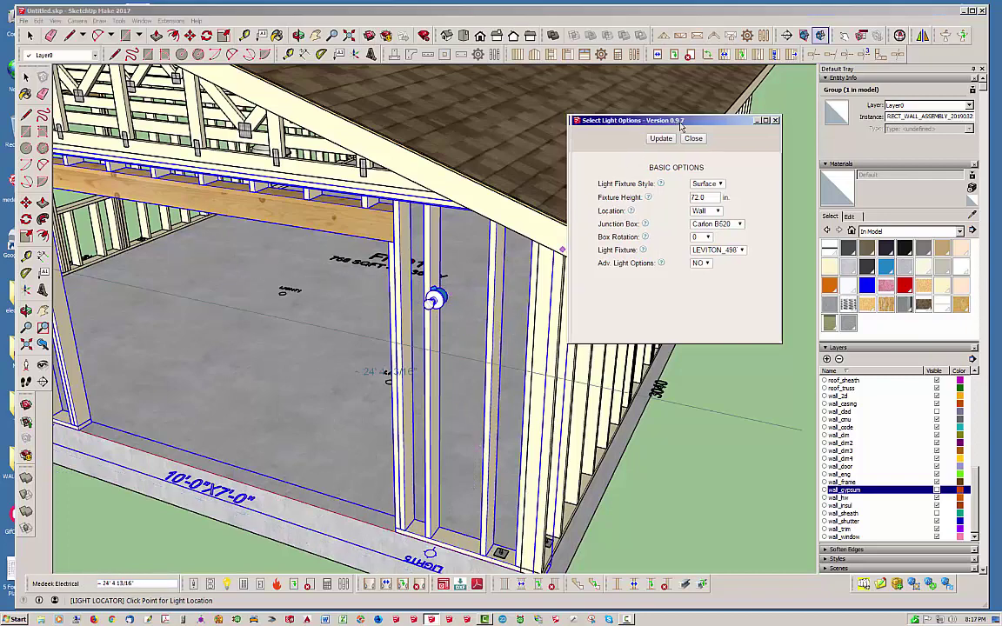
left_click_drag(685, 125, 689, 110)
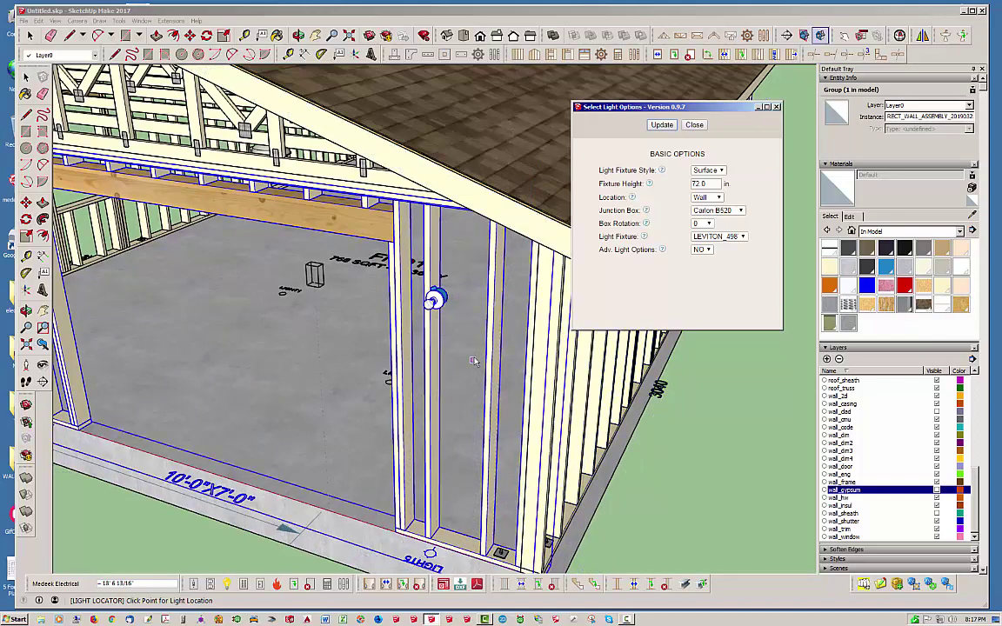
Face the wall squarely and place another wall light on a second stud.
mouse_move(466, 365)
middle_mouse_down()
mouse_move(502, 365)
mouse_move(481, 365)
middle_mouse_up()
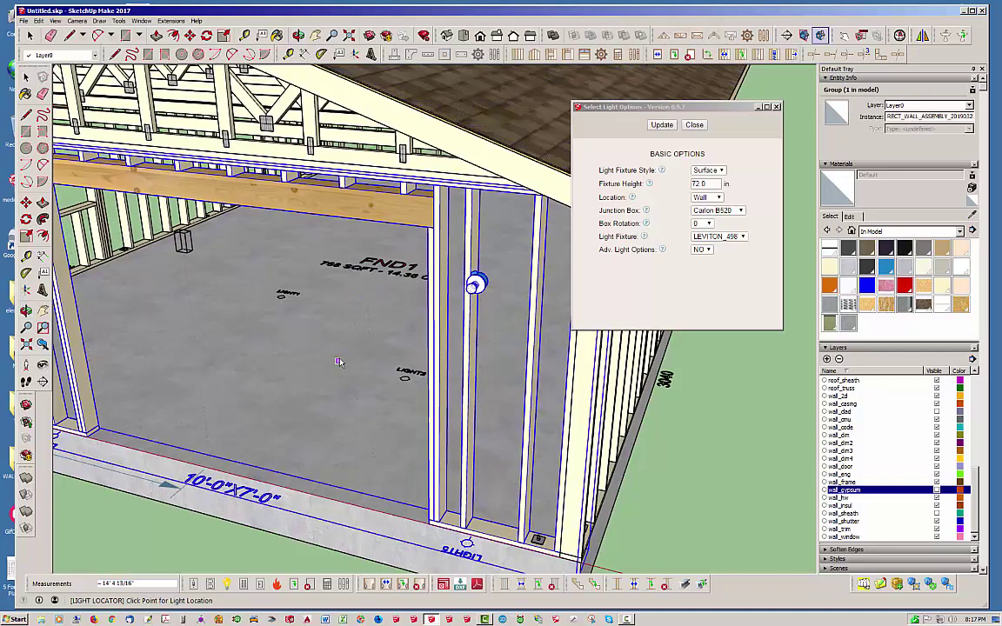
middle_click_drag(339, 362, 206, 347)
scroll(356, 394, "up", 2)
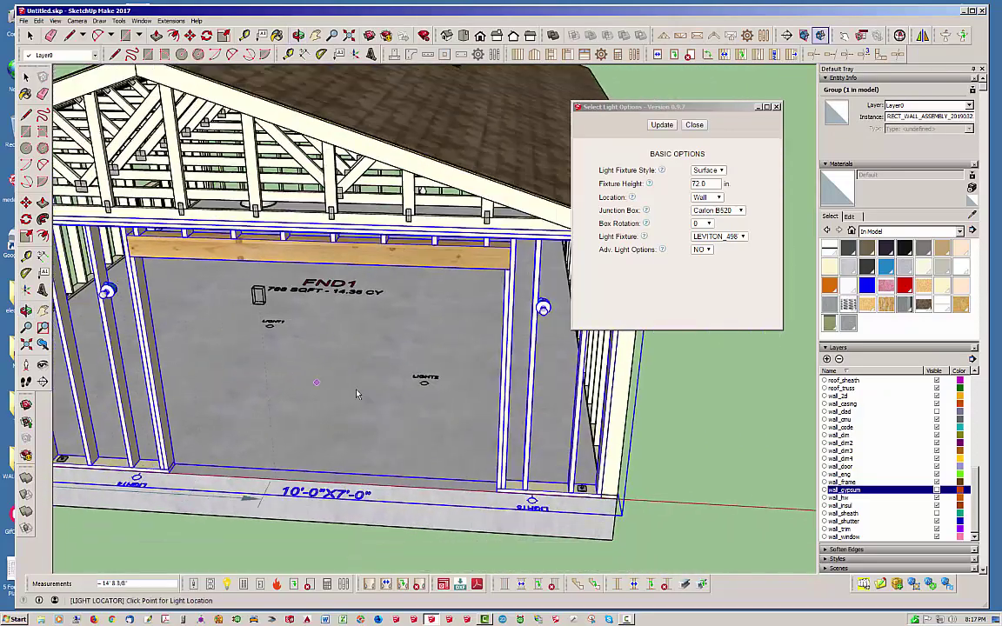
scroll(356, 394, "down", 5)
scroll(383, 426, "up", 6)
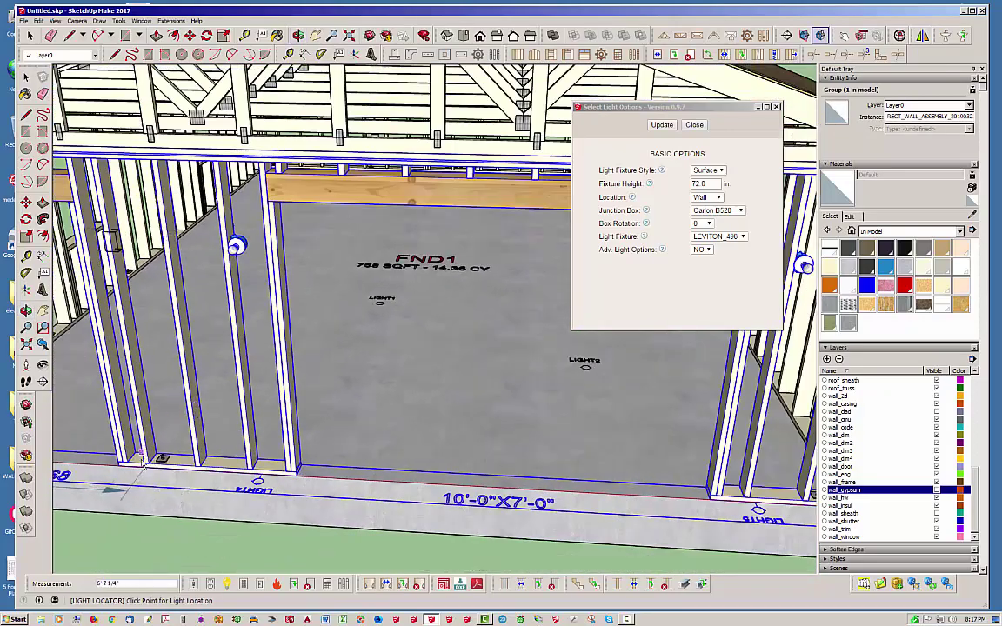
left_click(136, 406)
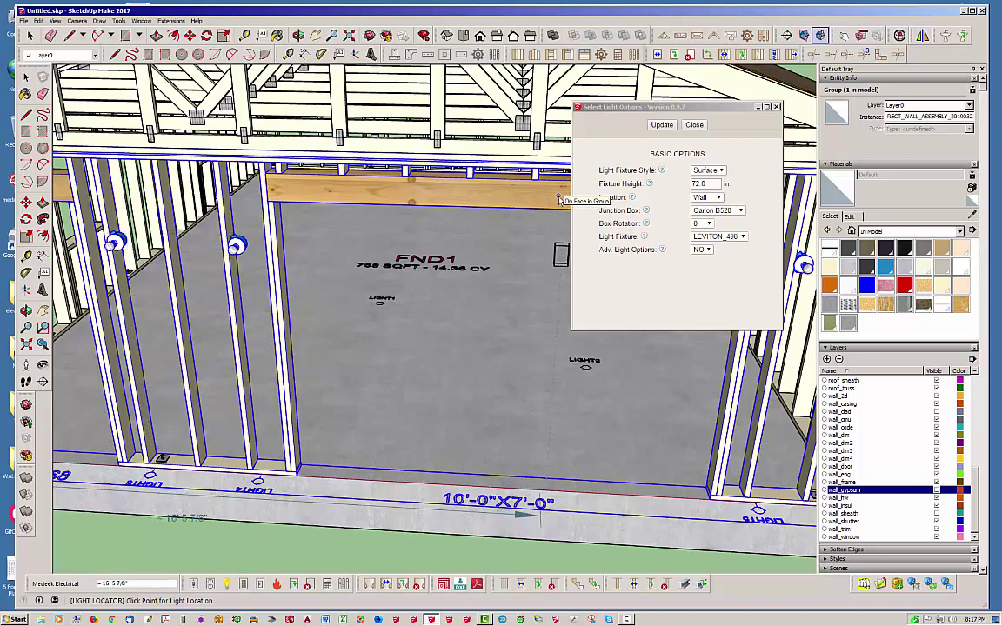
left_click_drag(630, 108, 710, 90)
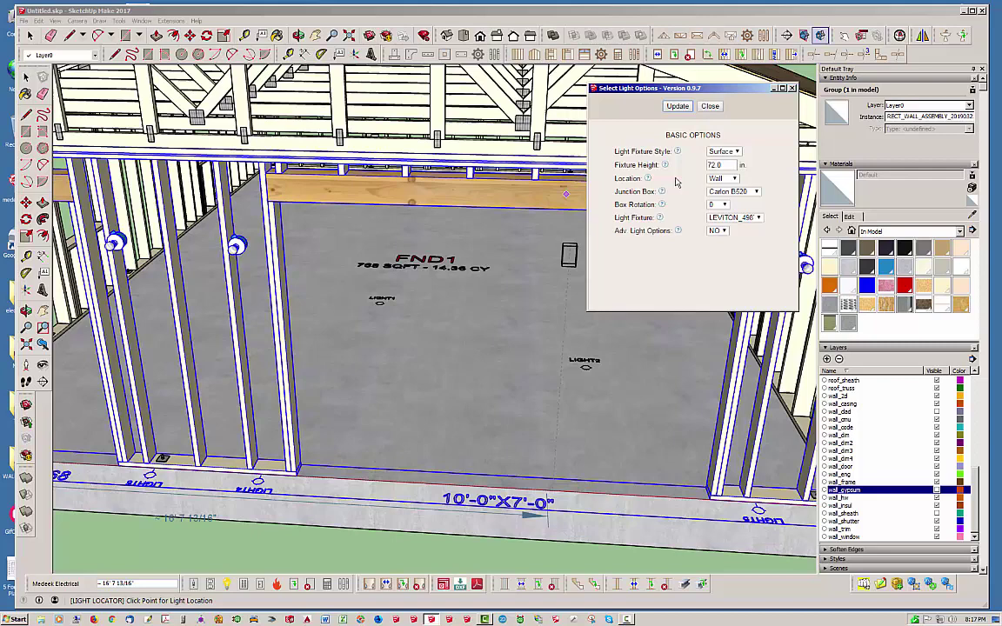
Close the light options, delete the unwanted wall light, and switch the locator to Edit mode.
left_click(710, 106)
key("space")
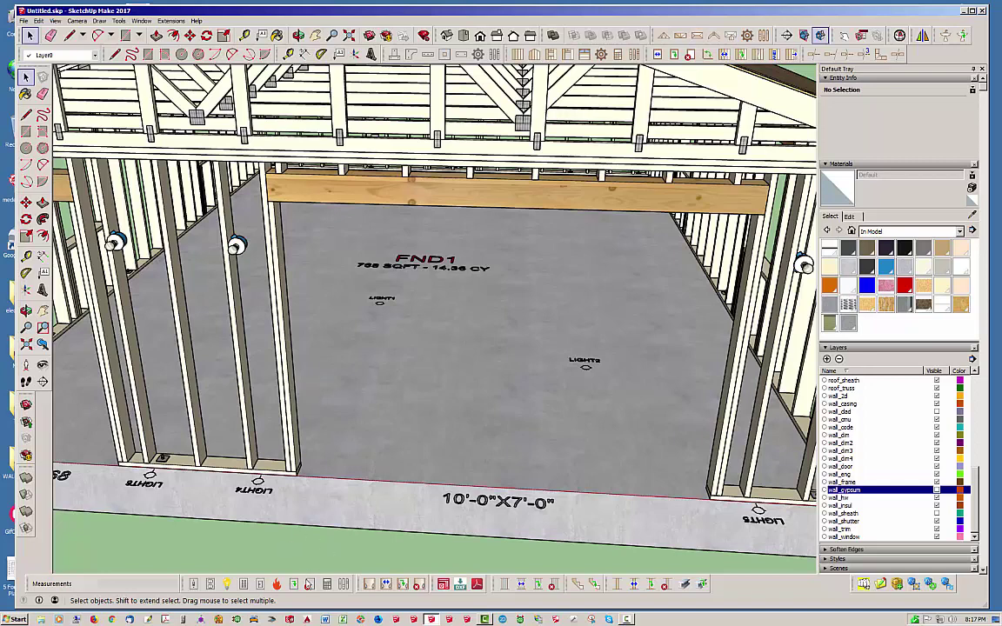
left_click(308, 583)
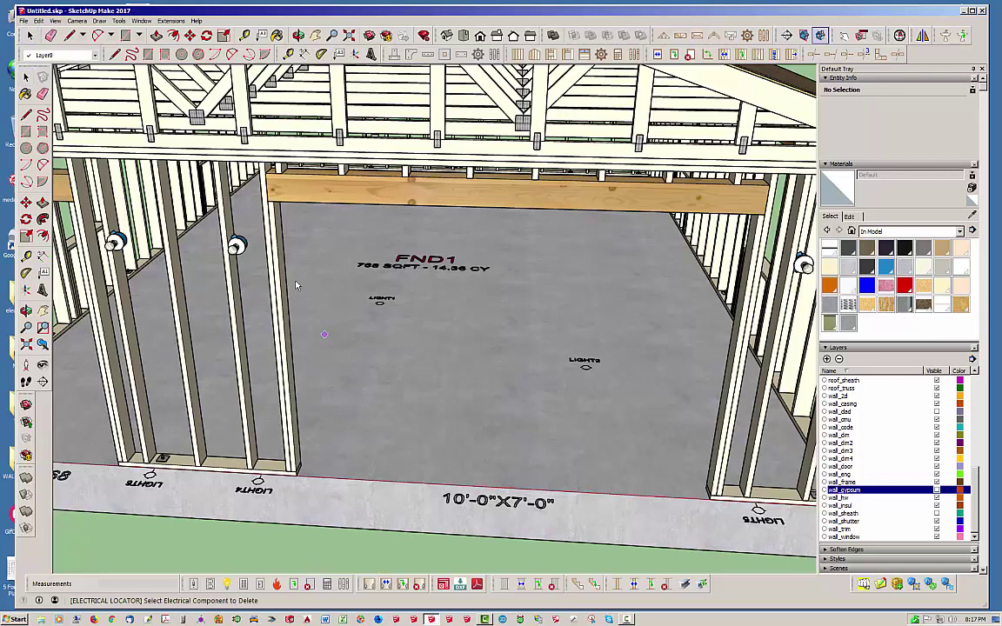
left_click(236, 245)
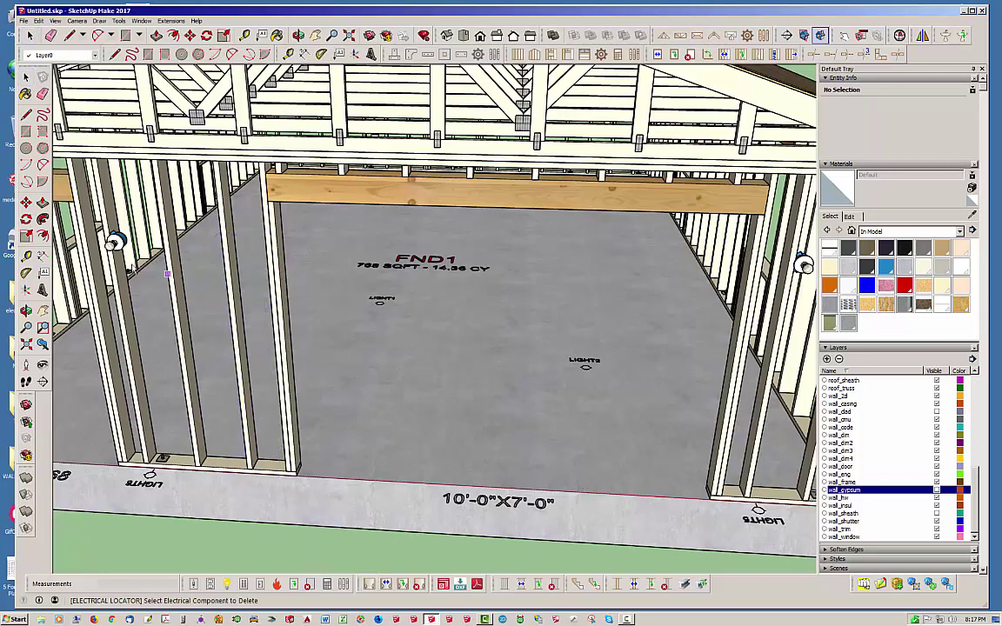
scroll(364, 438, "down", 5)
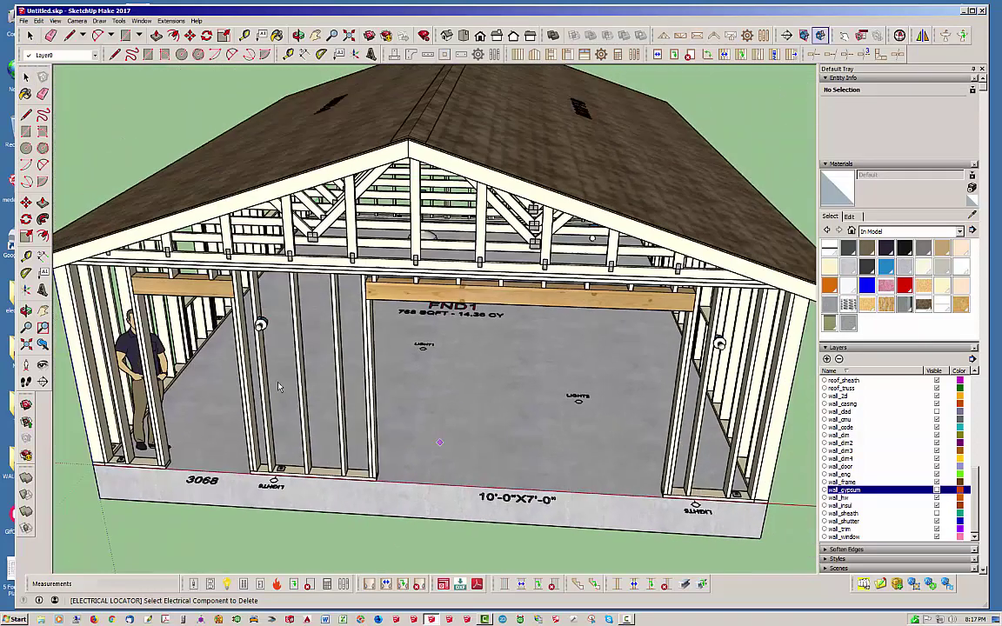
scroll(241, 433, "up", 7)
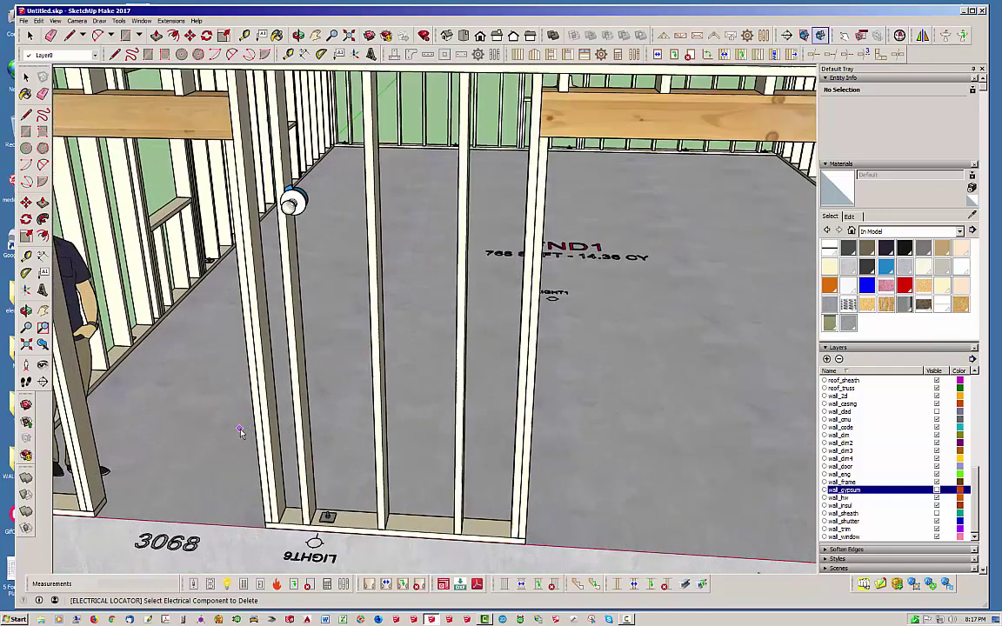
scroll(240, 432, "down", 2)
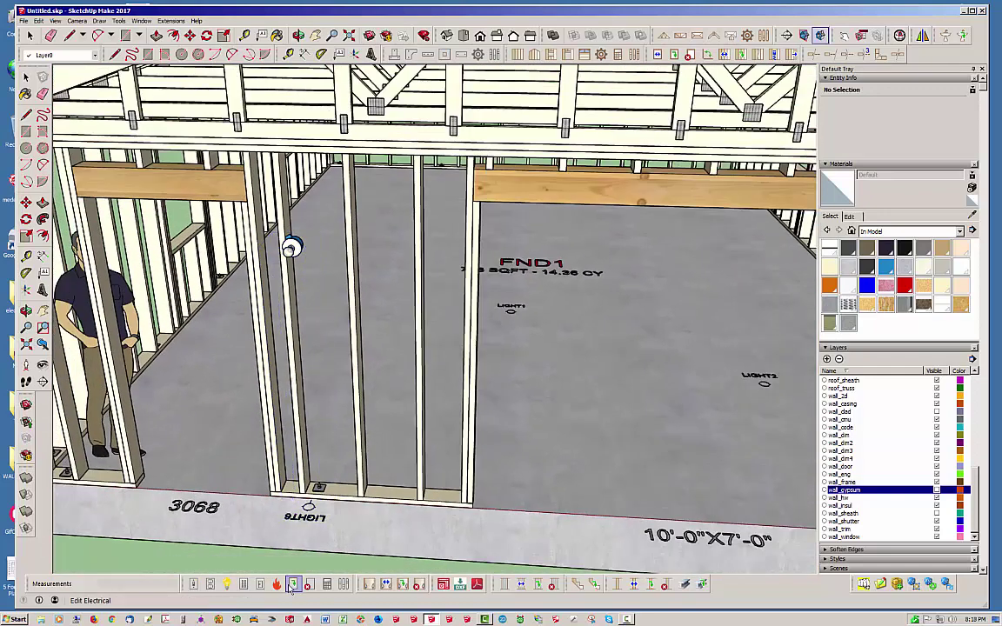
key("ctrl")
Edit the remaining wall light: name it LIGHT5, use a Raco 119 junction box, and update.
left_click(292, 246)
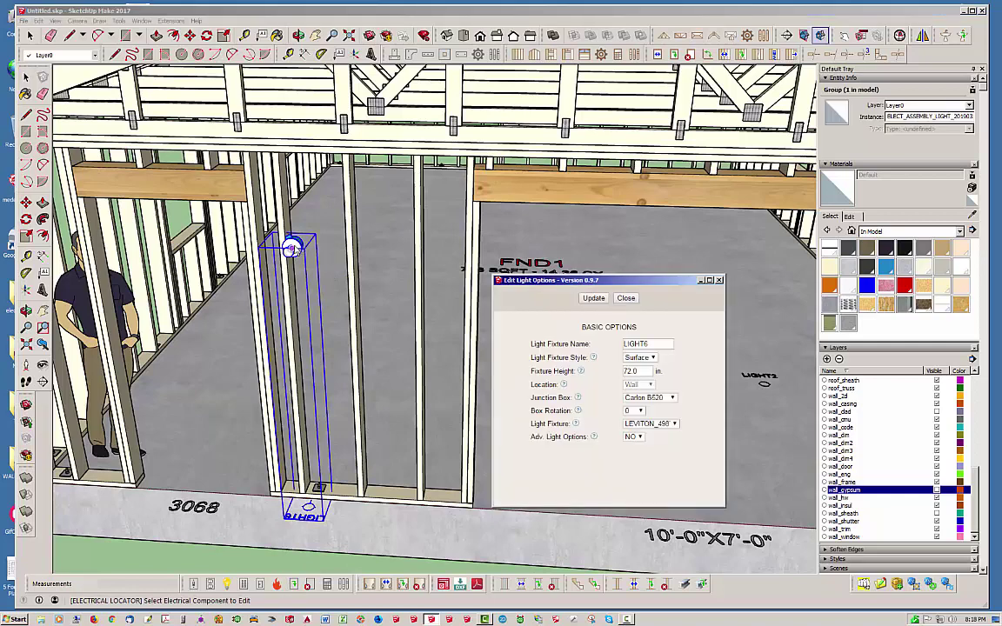
left_click_drag(655, 343, 644, 345)
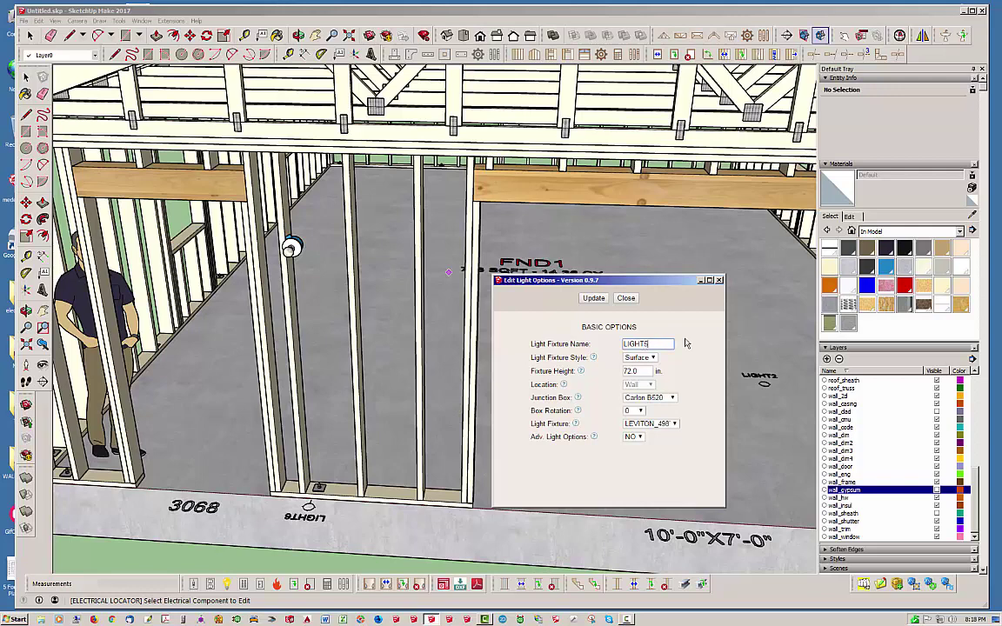
left_click(671, 402)
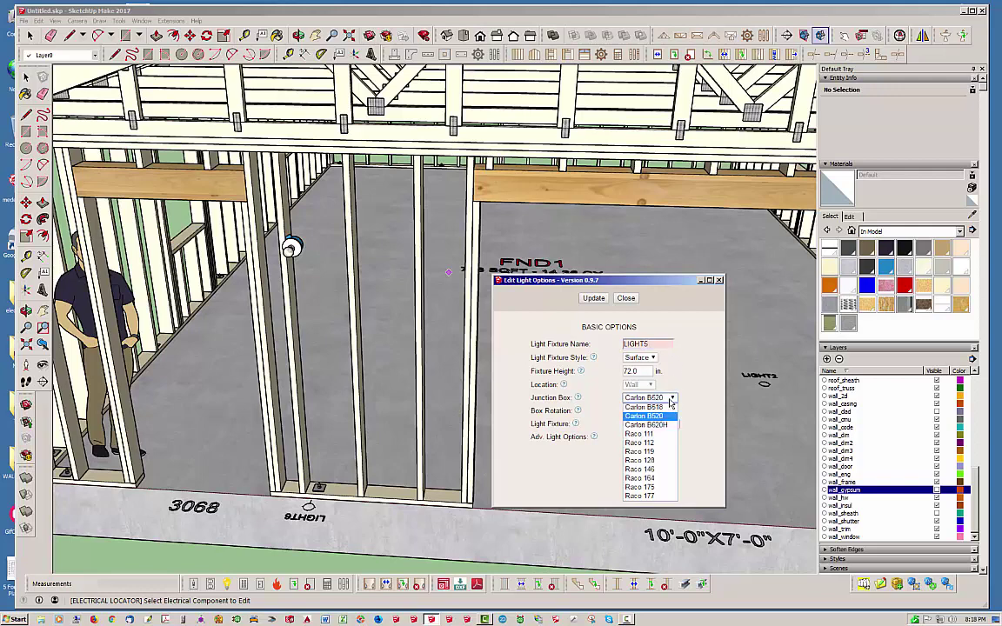
left_click(650, 453)
left_click(594, 298)
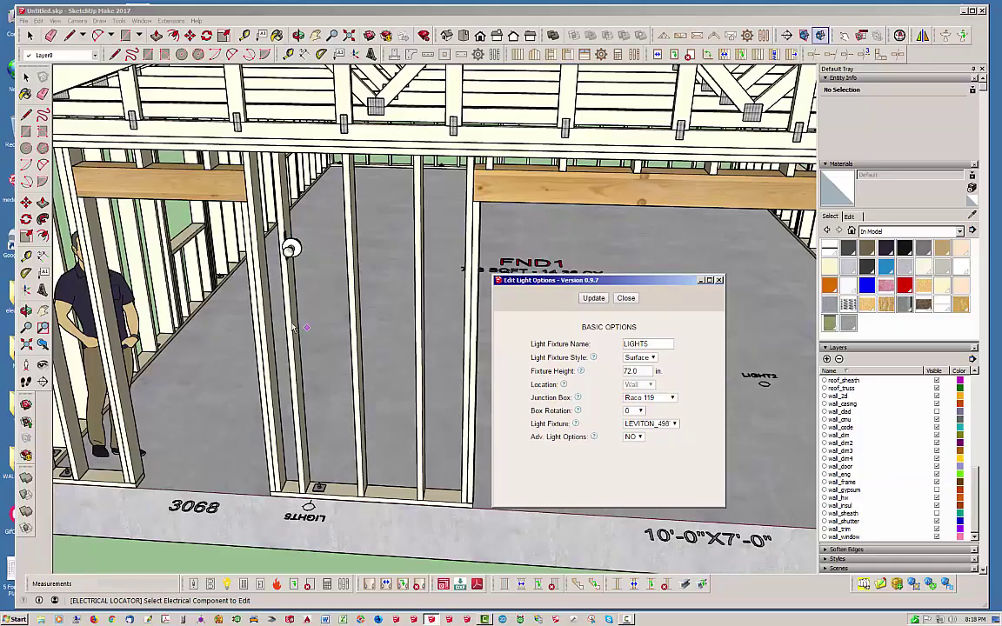
middle_click_drag(266, 294, 347, 187)
scroll(248, 243, "up", 5)
scroll(404, 211, "down", 5)
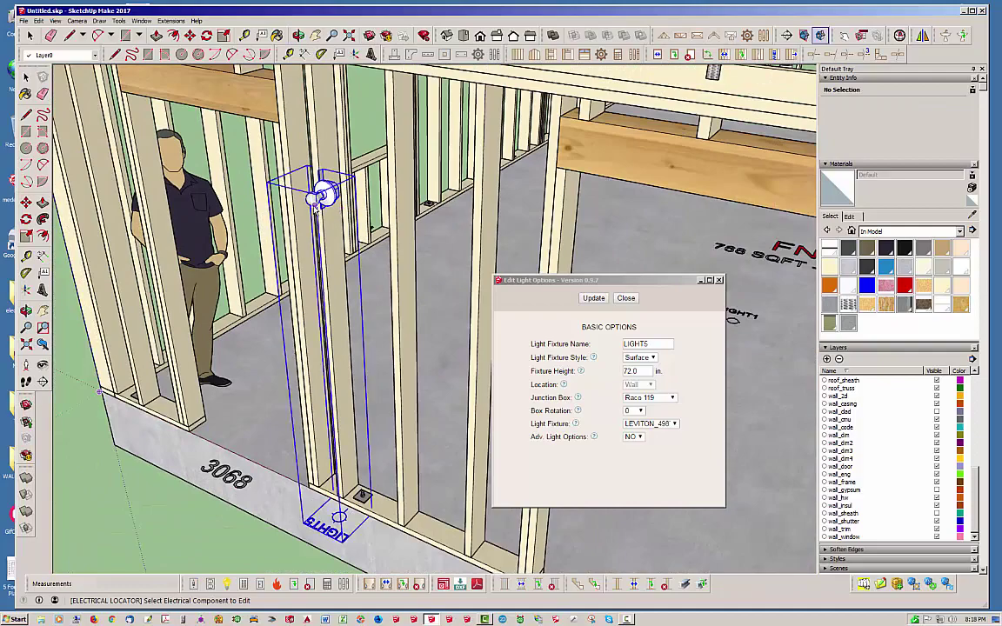
scroll(330, 189, "up", 6)
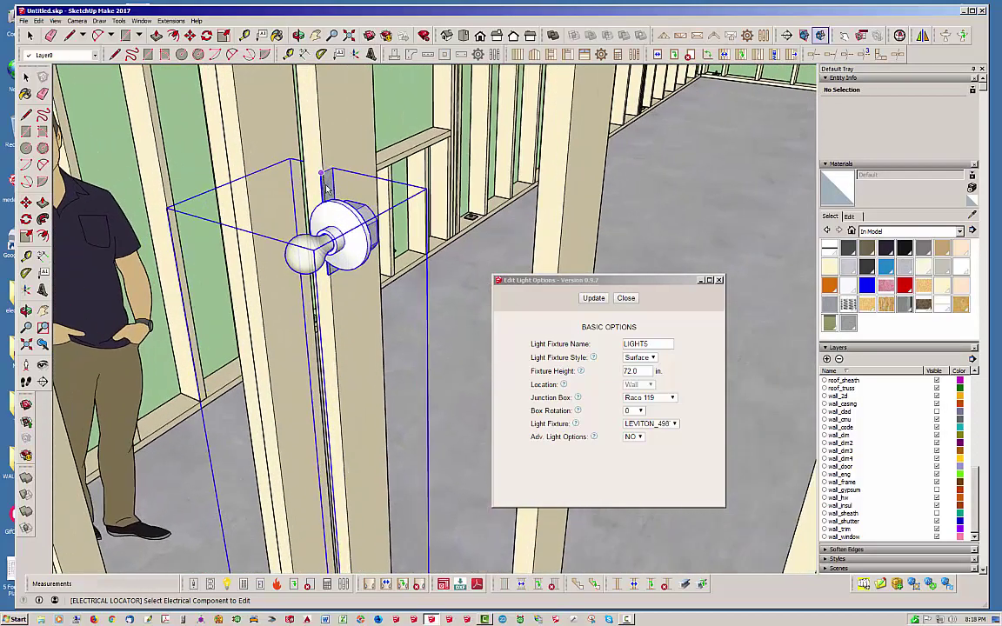
Close LIGHT5's edit options and return to the Select tool.
middle_click_drag(353, 222, 299, 209)
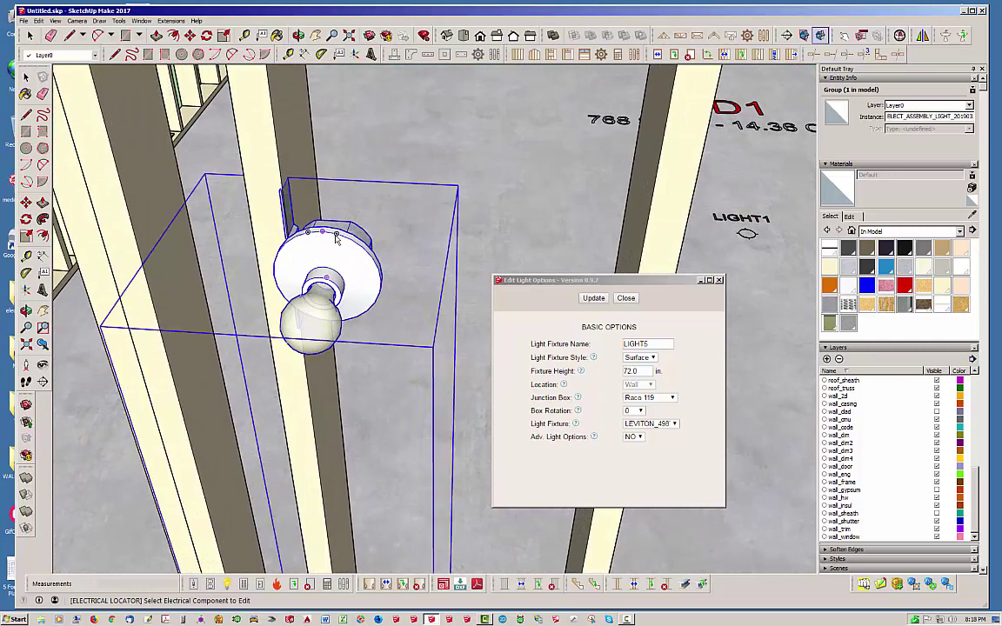
left_click(626, 298)
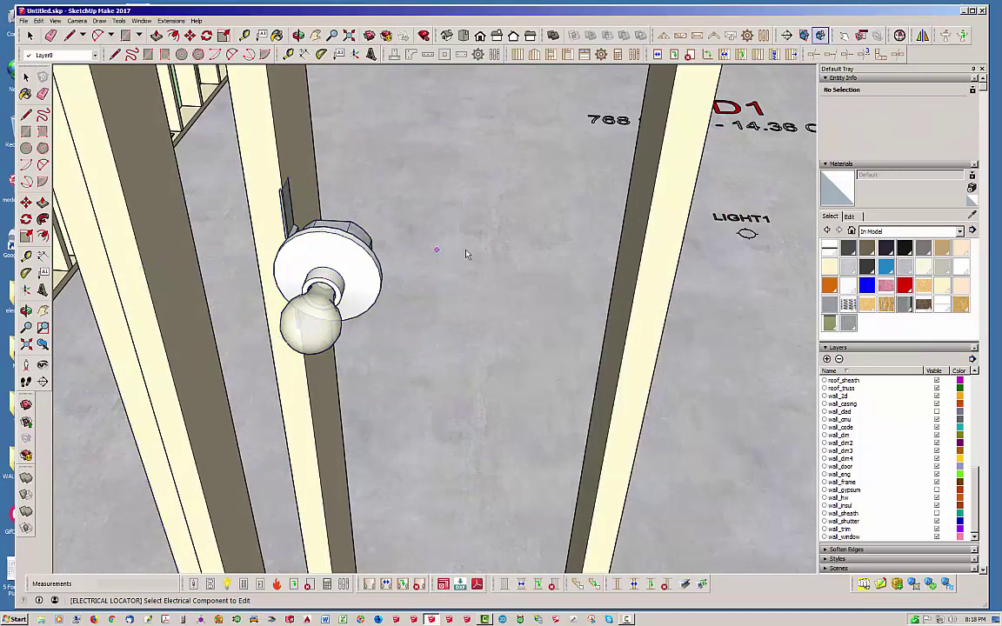
key("space")
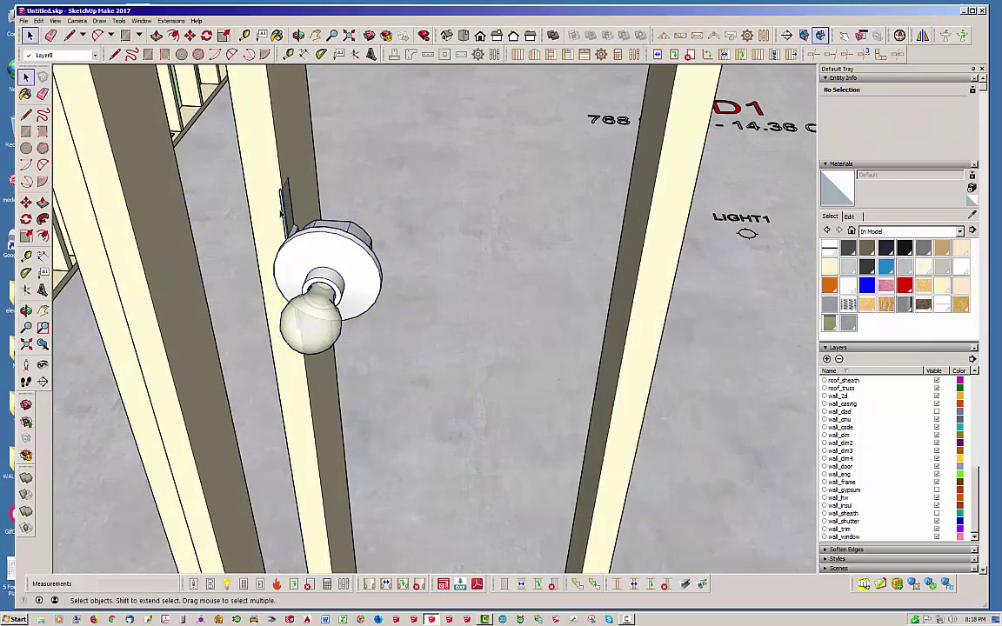
scroll(261, 191, "up", 3)
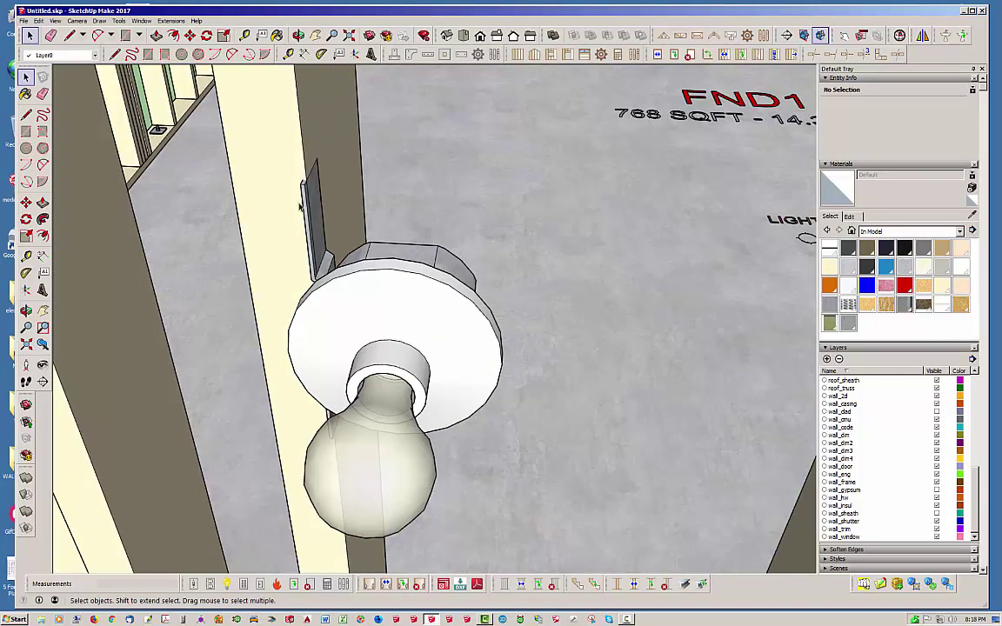
Inside the light assembly, move the fixture -1/16" into place and exit the group.
double_click(397, 269)
left_click(399, 268)
left_click(188, 37)
scroll(287, 148, "up", 5)
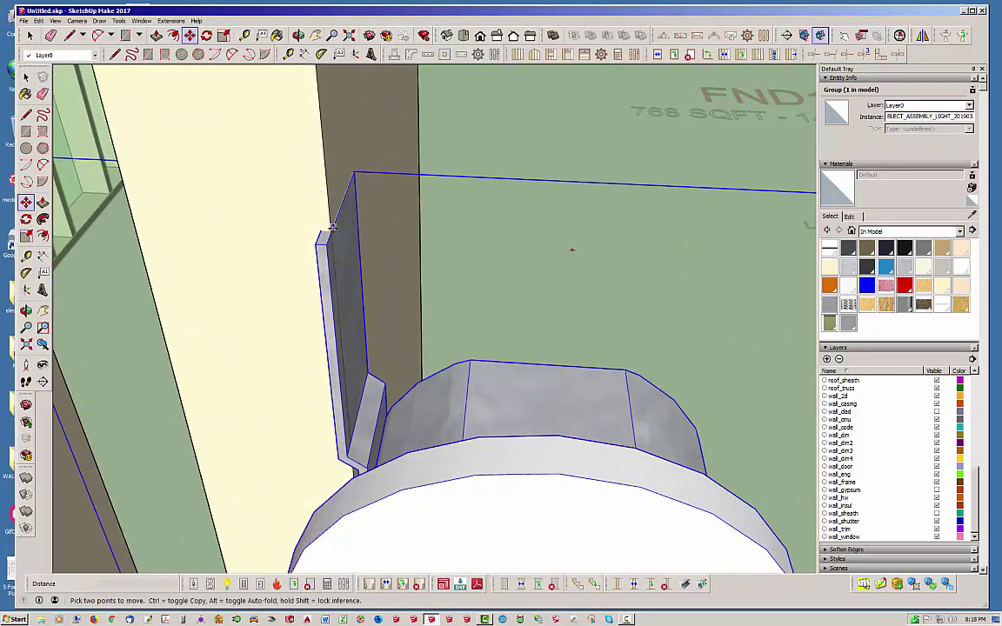
left_click(322, 233)
left_click(328, 230)
key("space")
middle_click_drag(375, 208, 283, 152)
scroll(283, 152, "down", 10)
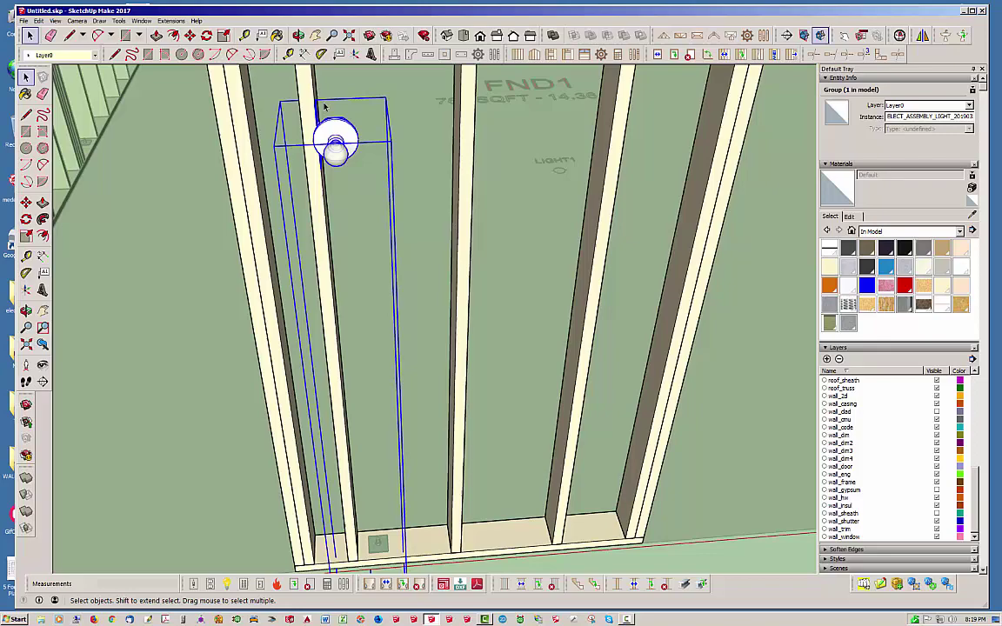
scroll(323, 107, "down", 4)
left_click(415, 294)
Orbit around the wall, select the wall framing group, then clear the selection.
middle_click_drag(409, 302, 324, 156)
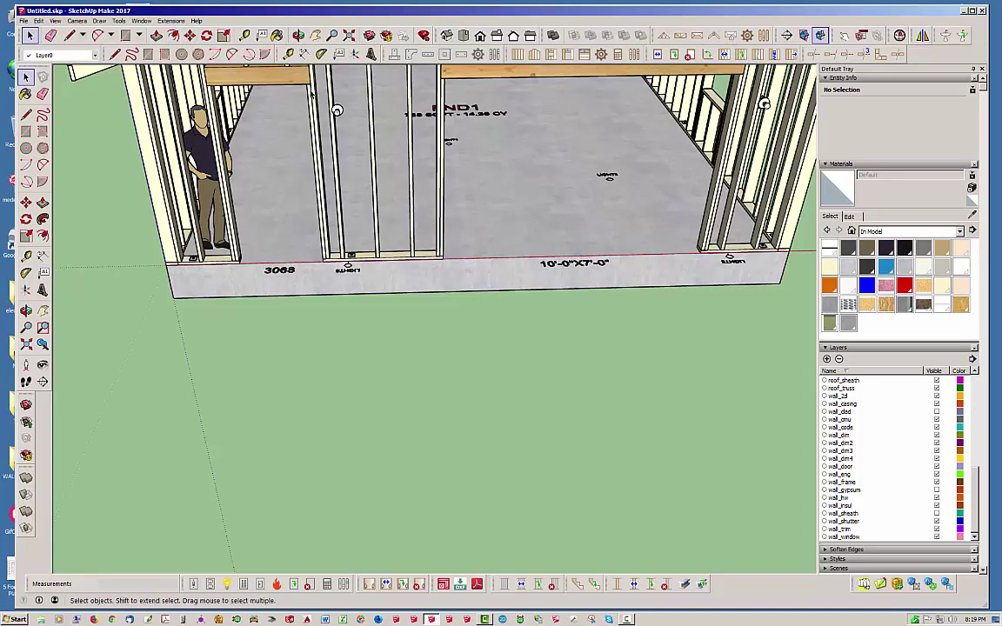
scroll(364, 137, "up", 6)
middle_click_drag(363, 137, 326, 174)
scroll(329, 179, "down", 4)
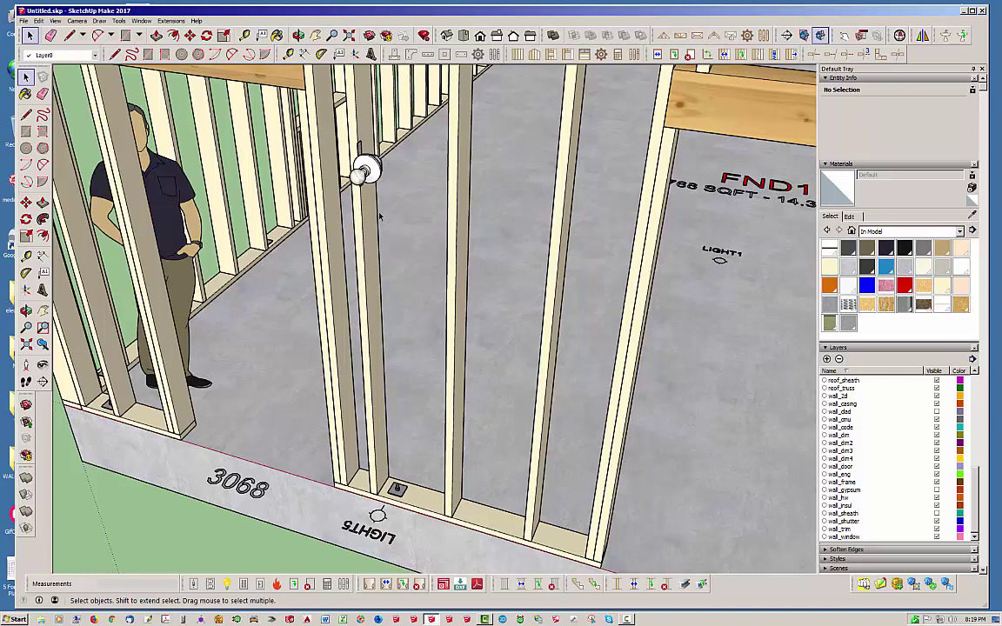
left_click(366, 172)
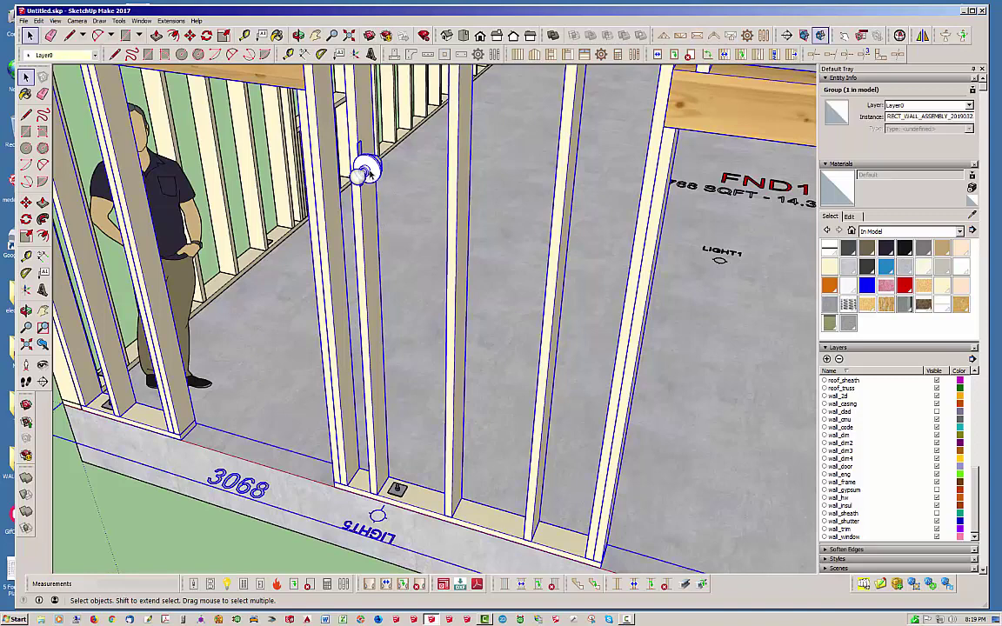
scroll(352, 361, "down", 3)
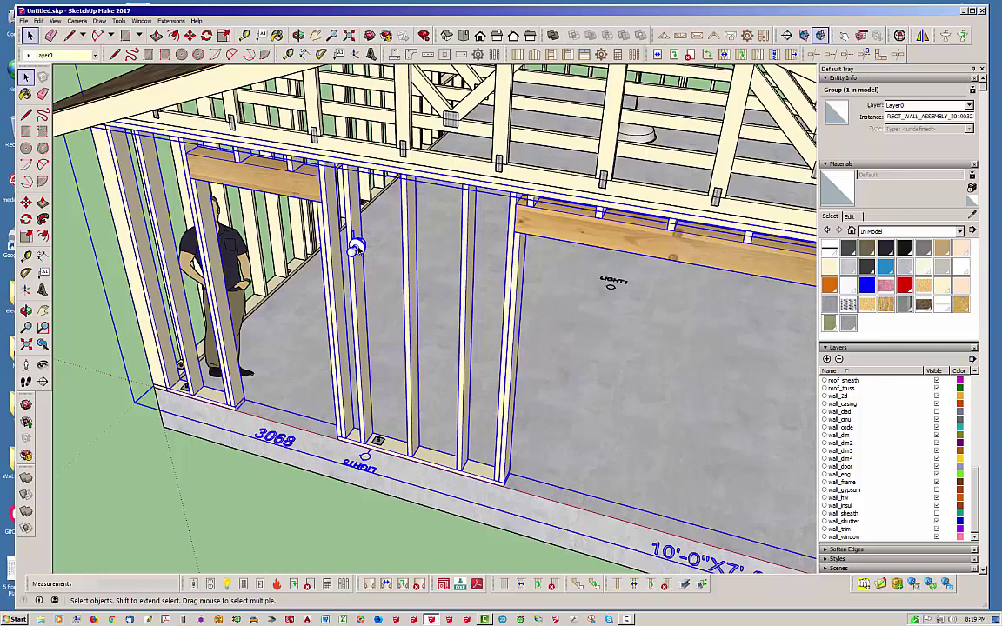
left_click(290, 483)
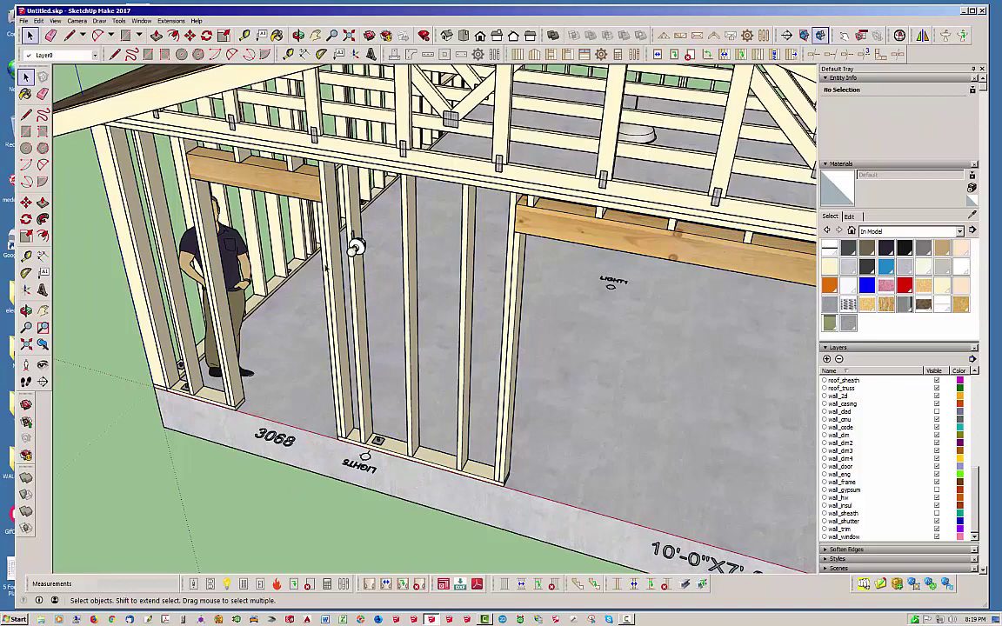
middle_click_drag(356, 335, 437, 133)
scroll(437, 132, "down", 10)
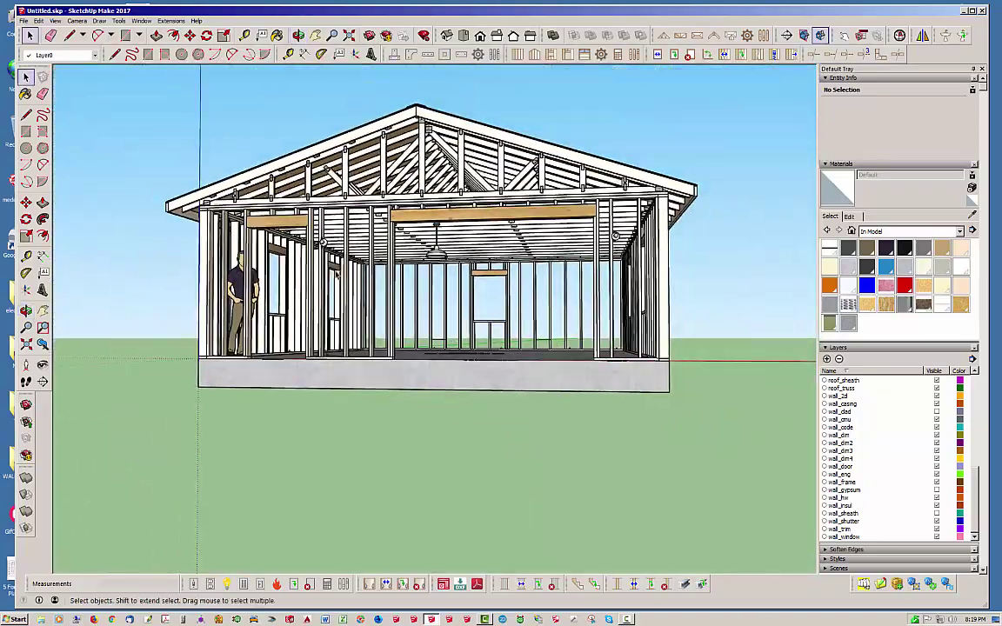
middle_click_drag(426, 228, 410, 243)
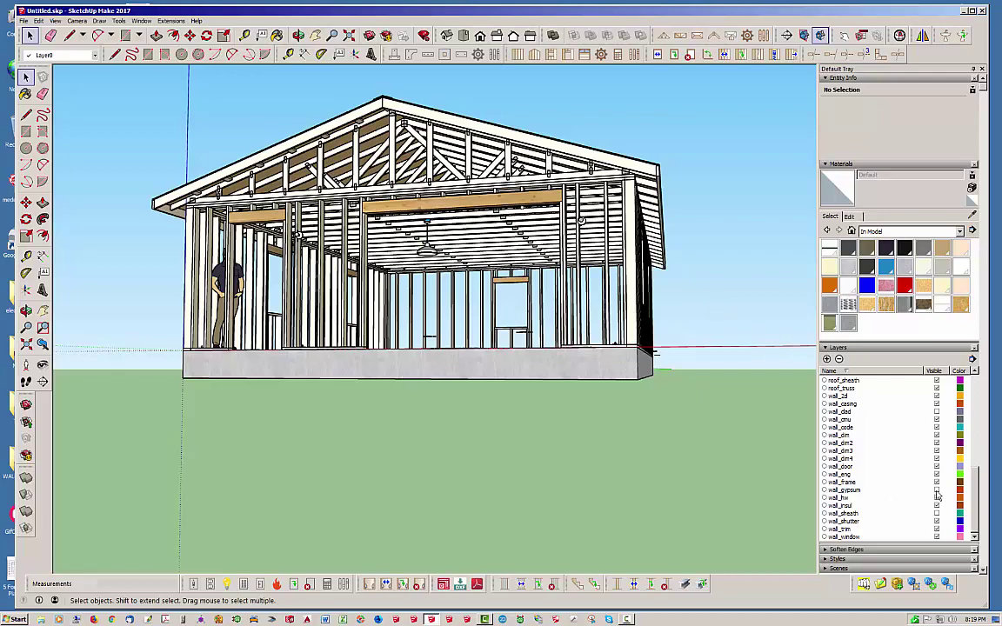
middle_click_drag(479, 326, 408, 313)
scroll(323, 307, "up", 10)
scroll(323, 307, "down", 2)
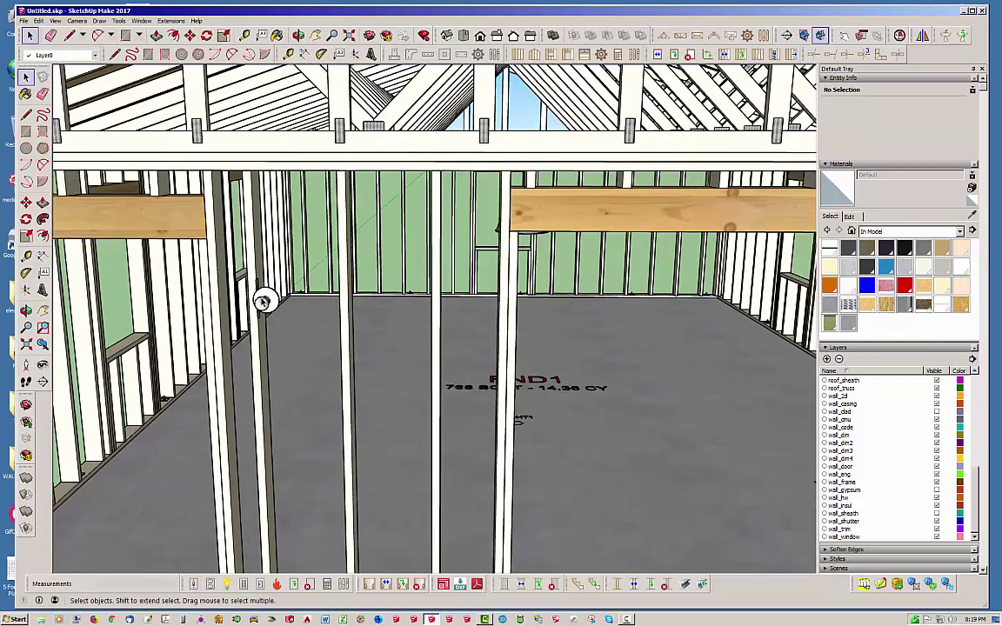
middle_click_drag(382, 293, 391, 320)
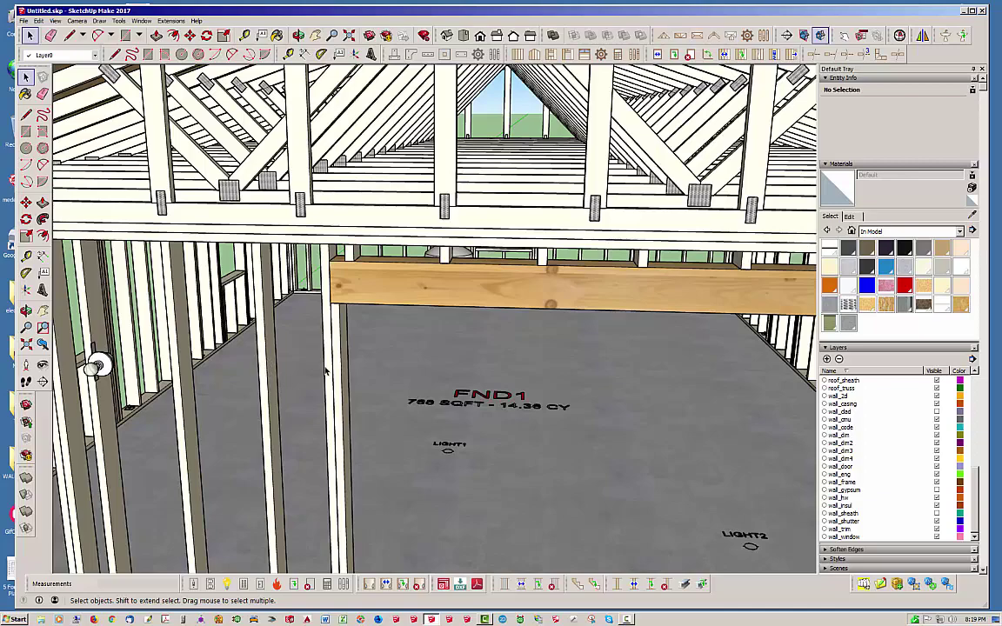
scroll(407, 225, "down", 4)
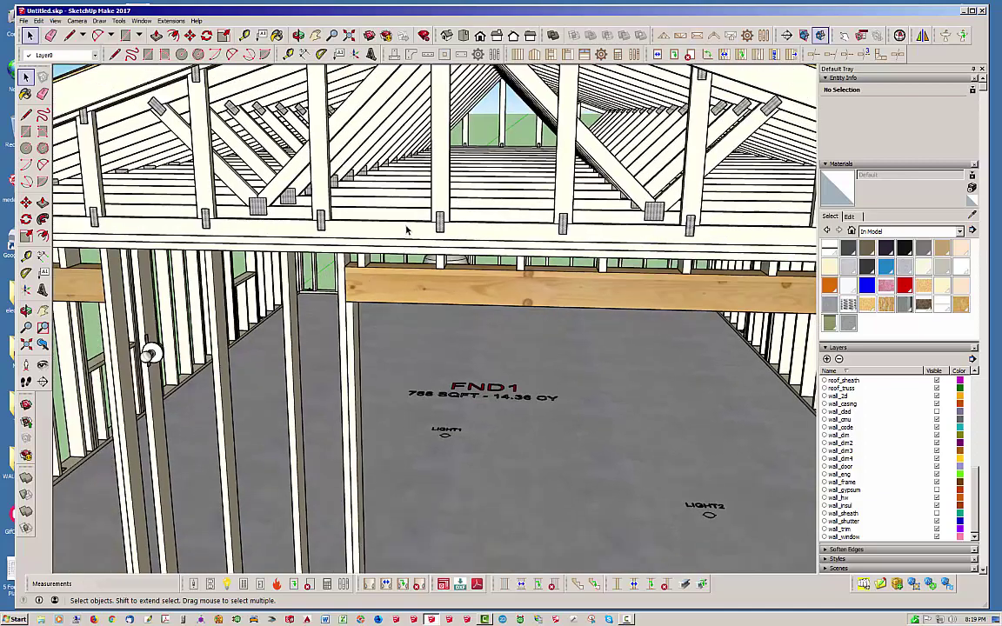
scroll(409, 226, "down", 3)
middle_click_drag(622, 333, 439, 165)
scroll(478, 164, "up", 10)
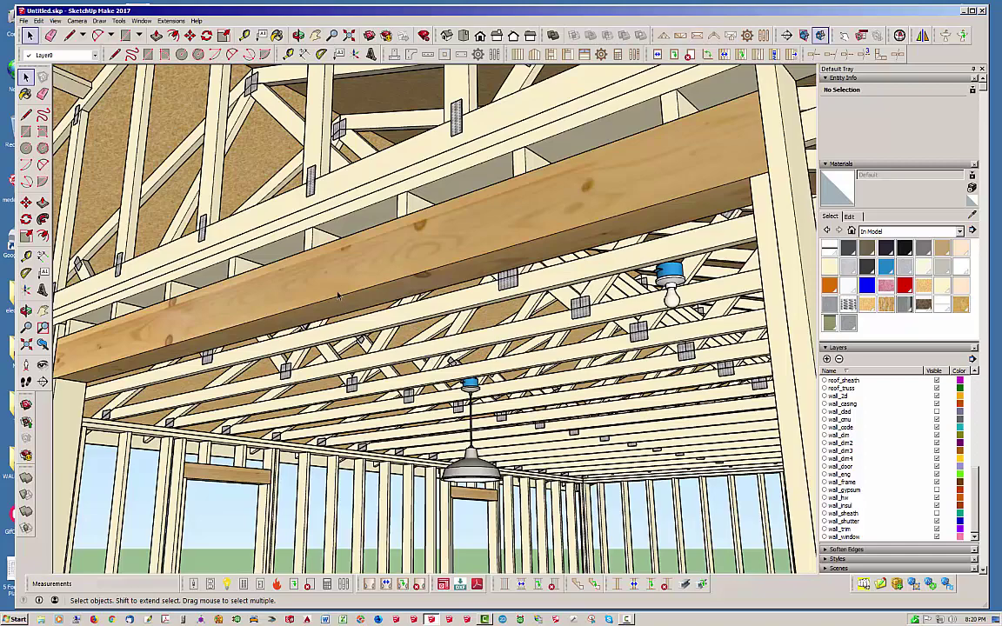
scroll(339, 296, "down", 10)
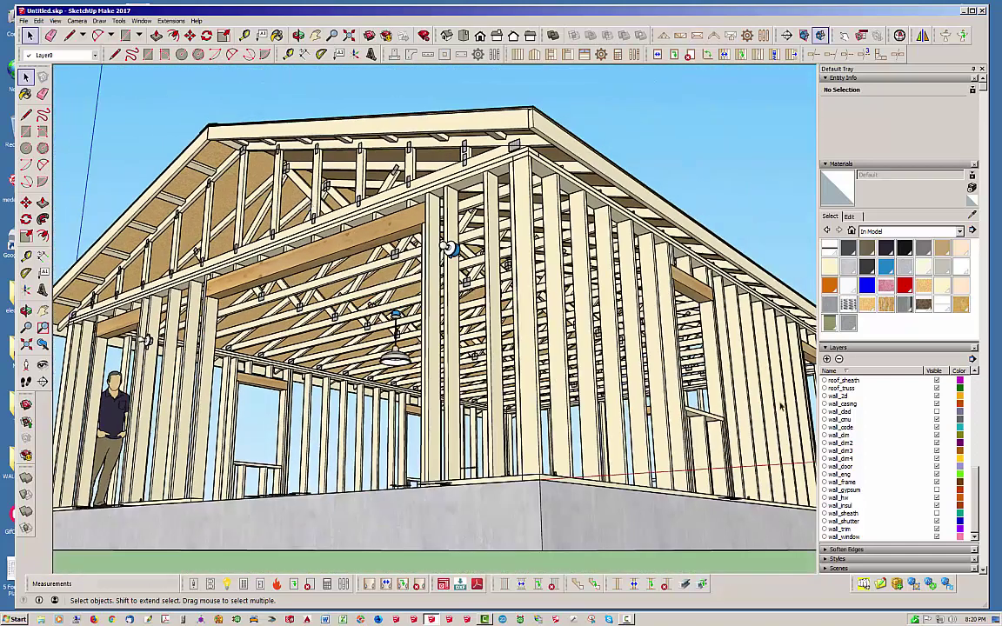
Make the wall_gypsum layer visible again and orbit around the building.
left_click(937, 491)
middle_click_drag(385, 305, 388, 279)
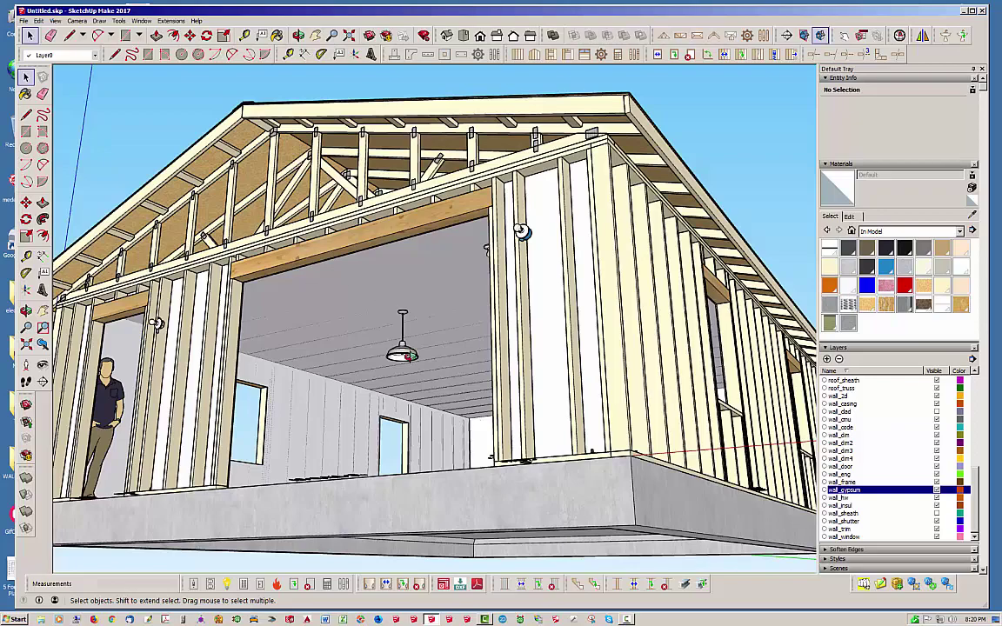
scroll(437, 429, "down", 5)
mouse_move(437, 428)
middle_mouse_down()
mouse_move(357, 388)
mouse_move(404, 465)
middle_mouse_up()
Hide the foundation group and orbit to look up at the ceiling from below.
right_click(450, 516)
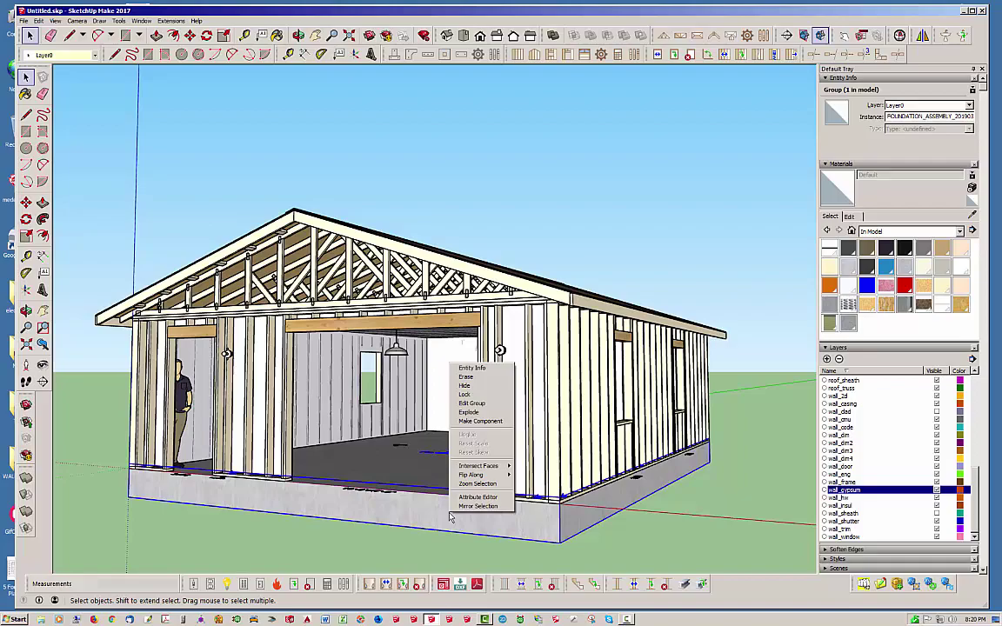
left_click(465, 385)
mouse_move(465, 385)
middle_mouse_down()
mouse_move(382, 285)
mouse_move(278, 121)
mouse_move(398, 134)
mouse_move(434, 170)
mouse_move(313, 278)
middle_mouse_up()
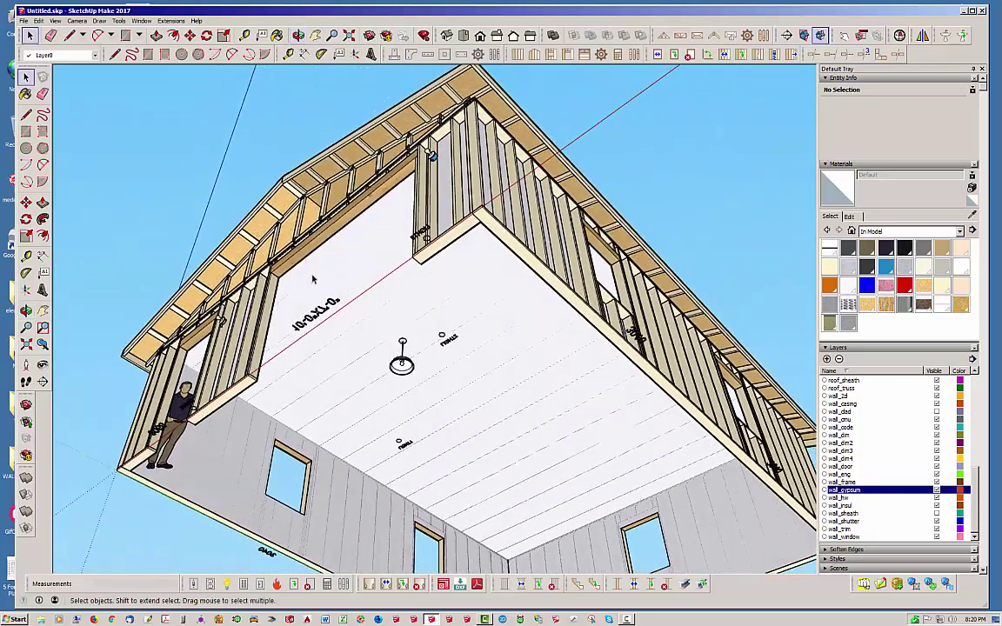
left_click(226, 583)
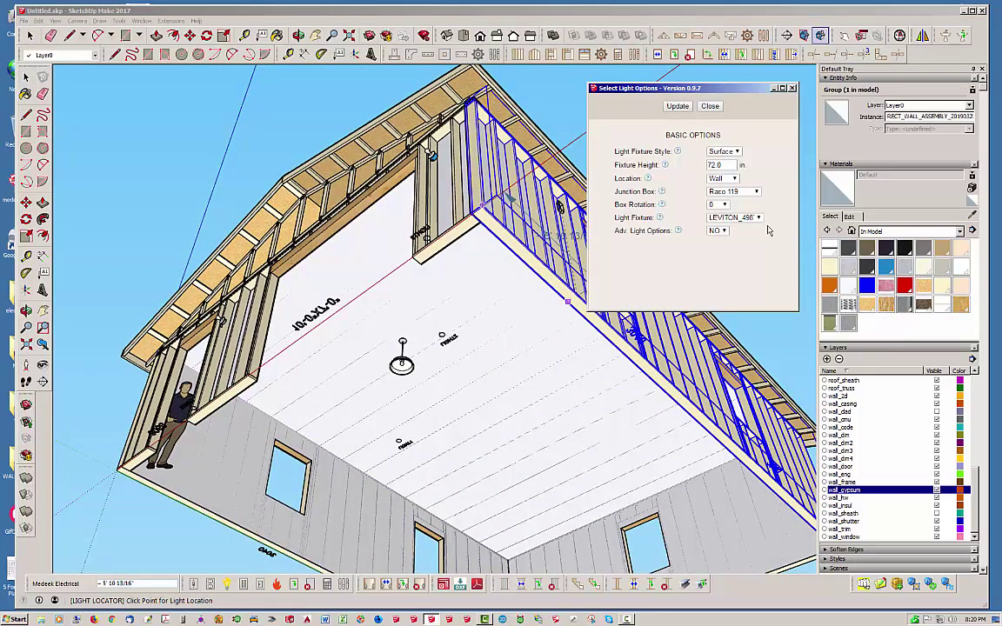
left_click(755, 192)
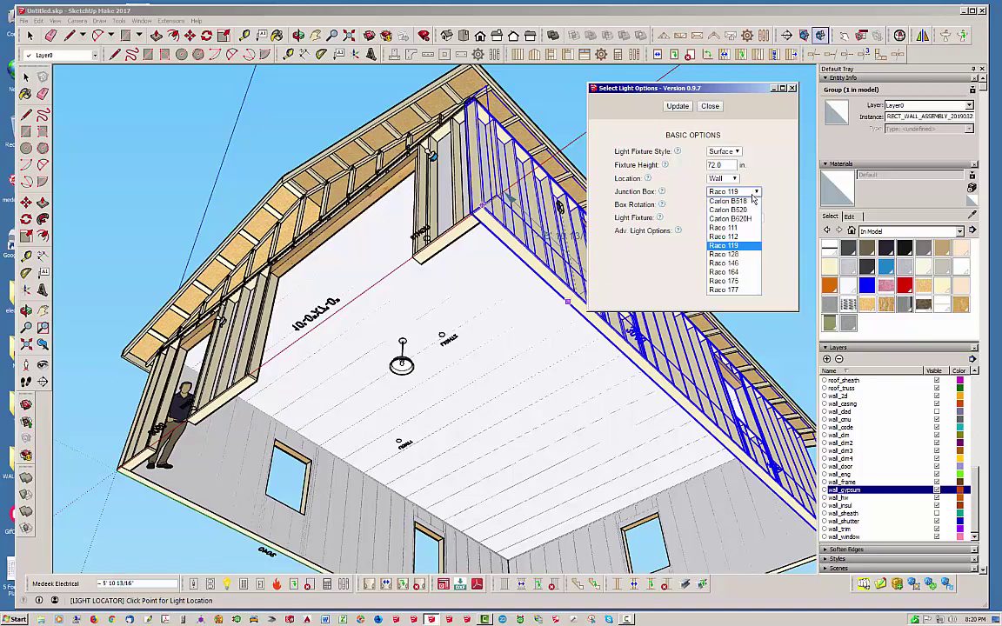
left_click(734, 245)
left_click(746, 219)
left_click(748, 236)
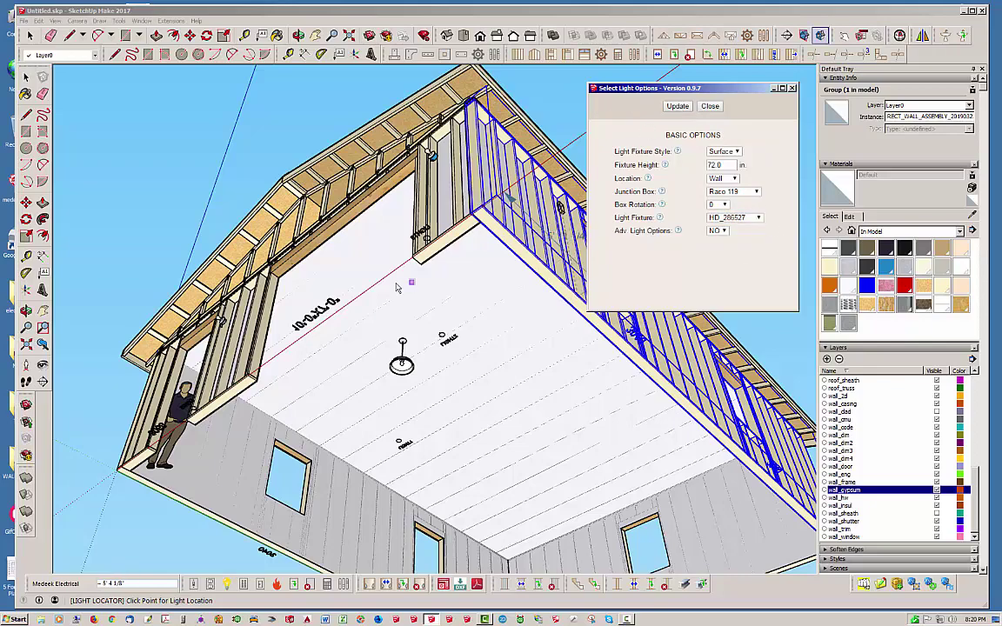
middle_click_drag(498, 183, 317, 336)
scroll(318, 339, "up", 5)
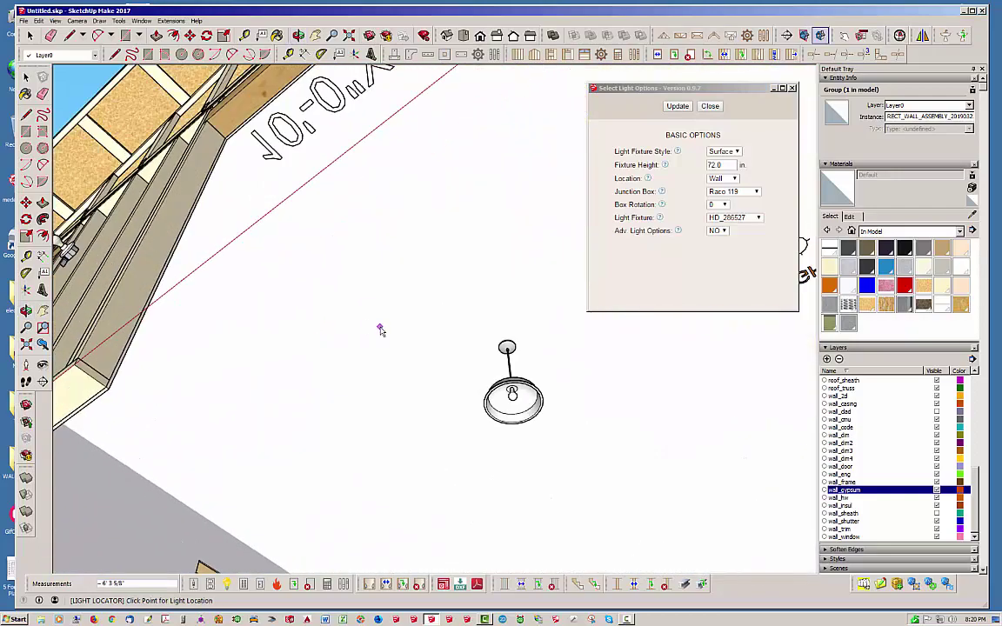
middle_click_drag(380, 329, 409, 347)
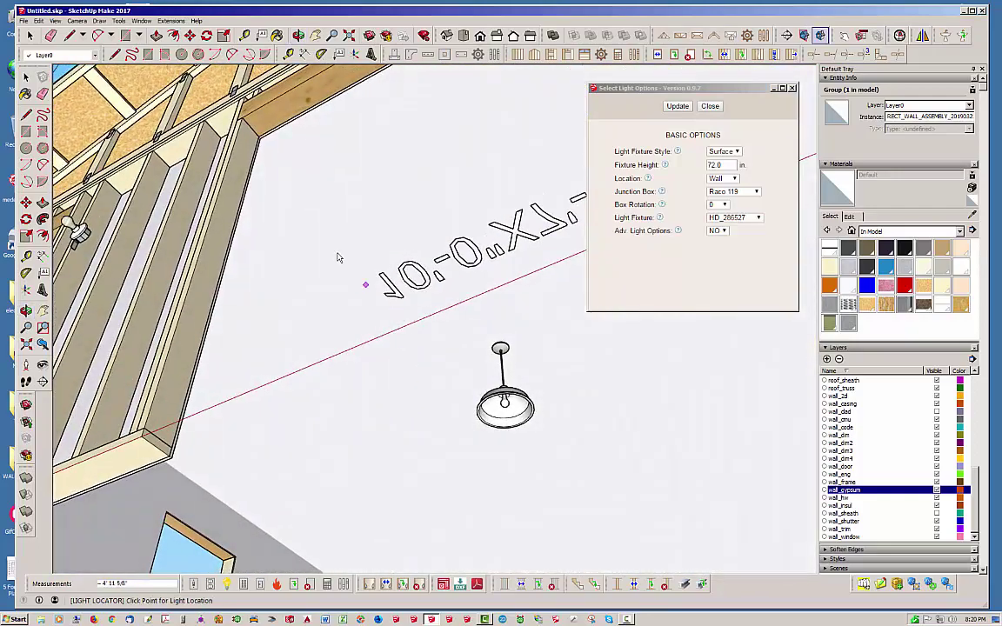
scroll(341, 387, "up", 5)
middle_click_drag(341, 387, 371, 305)
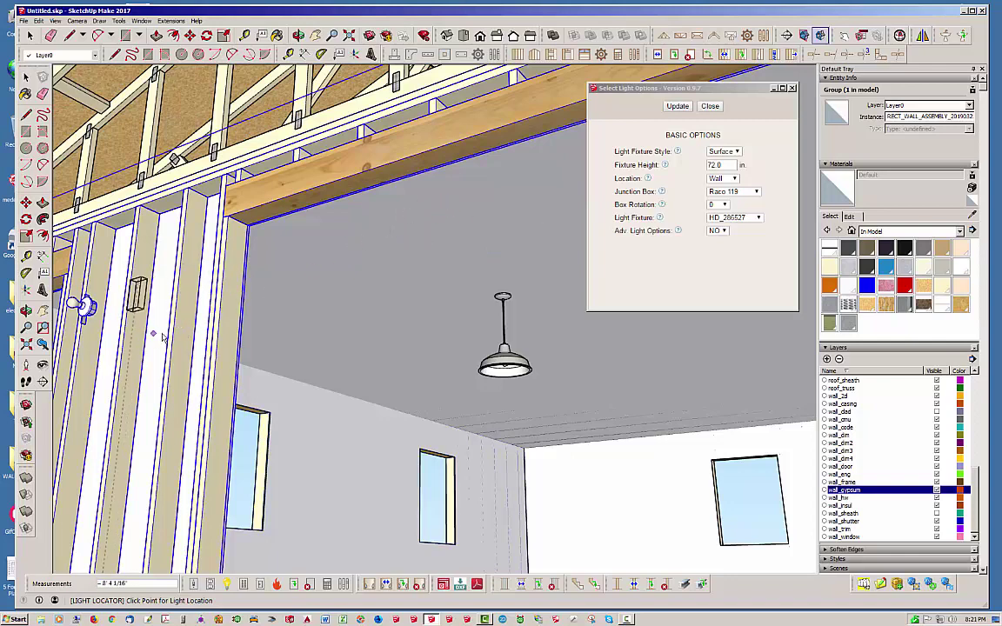
Set the light Location to Ceiling and hang a pendant light from the ceiling.
left_click(733, 179)
left_click(735, 199)
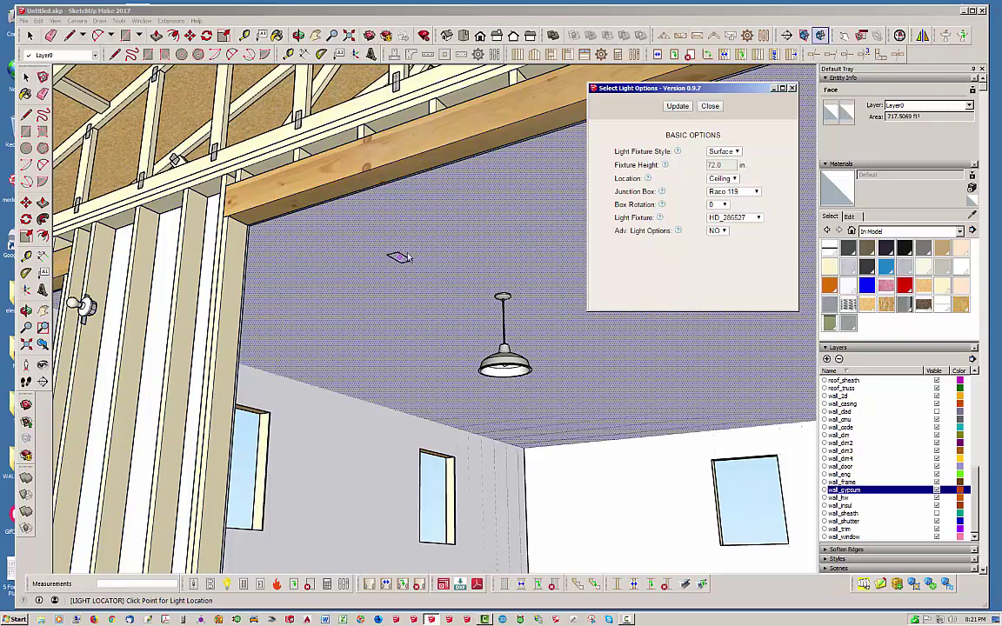
middle_click_drag(425, 233, 343, 218)
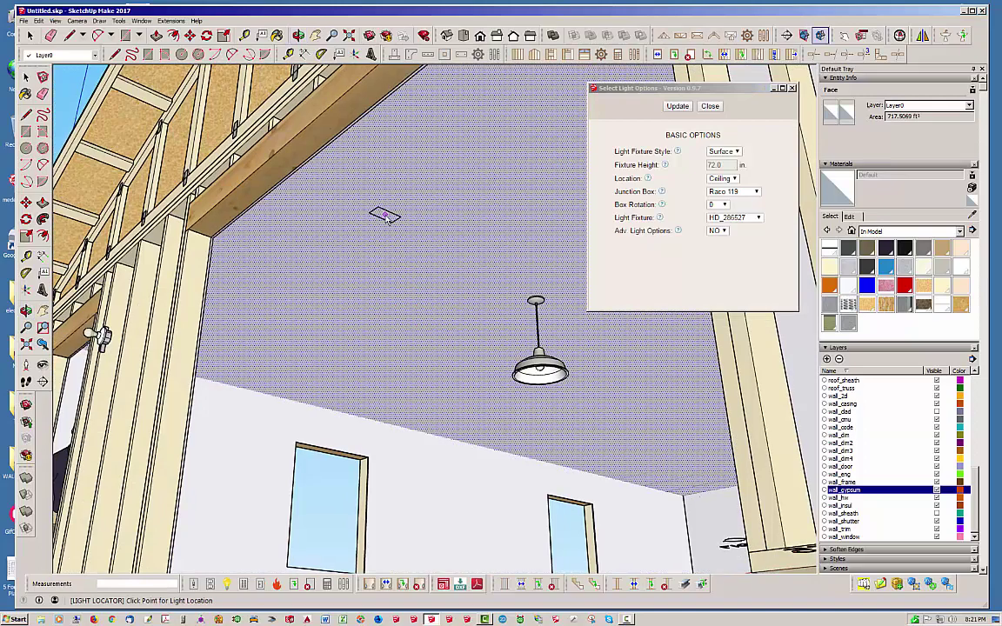
left_click(384, 214)
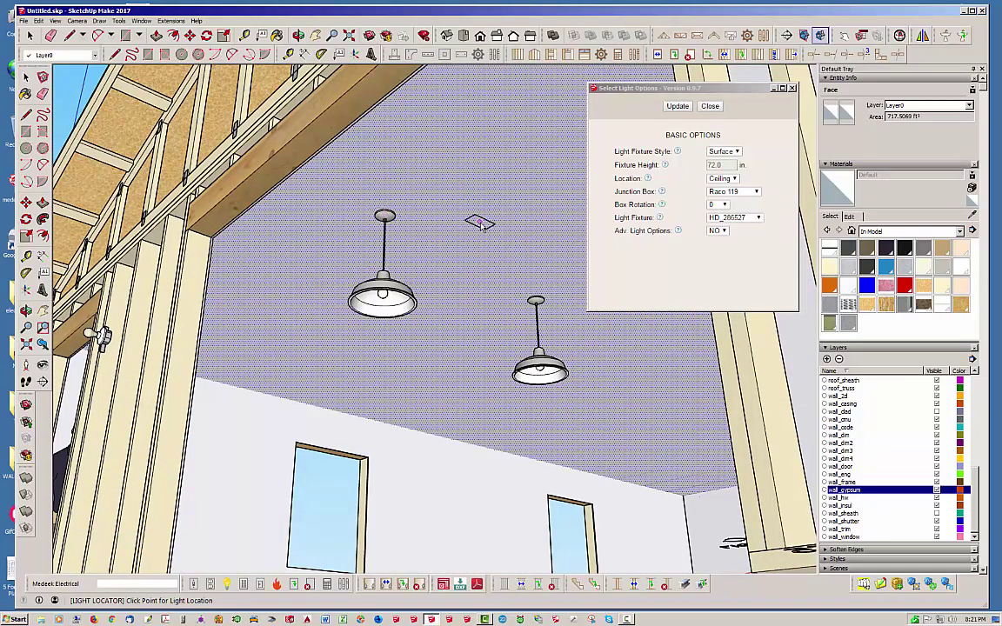
middle_click_drag(461, 249, 438, 251)
Change the junction box to Carlon B620H with a box rotation of 90.
left_click(735, 192)
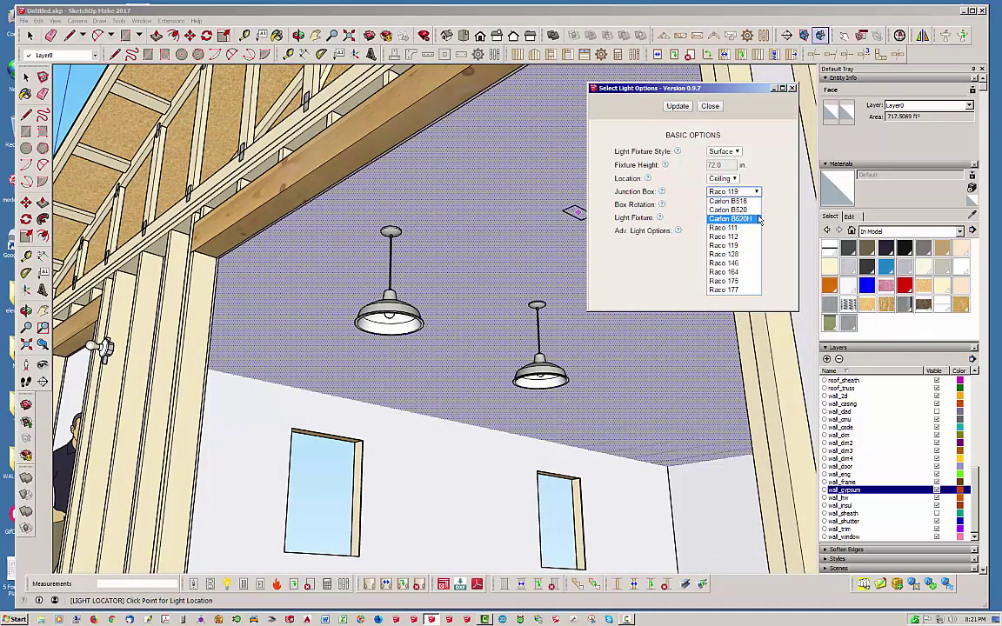
left_click(731, 218)
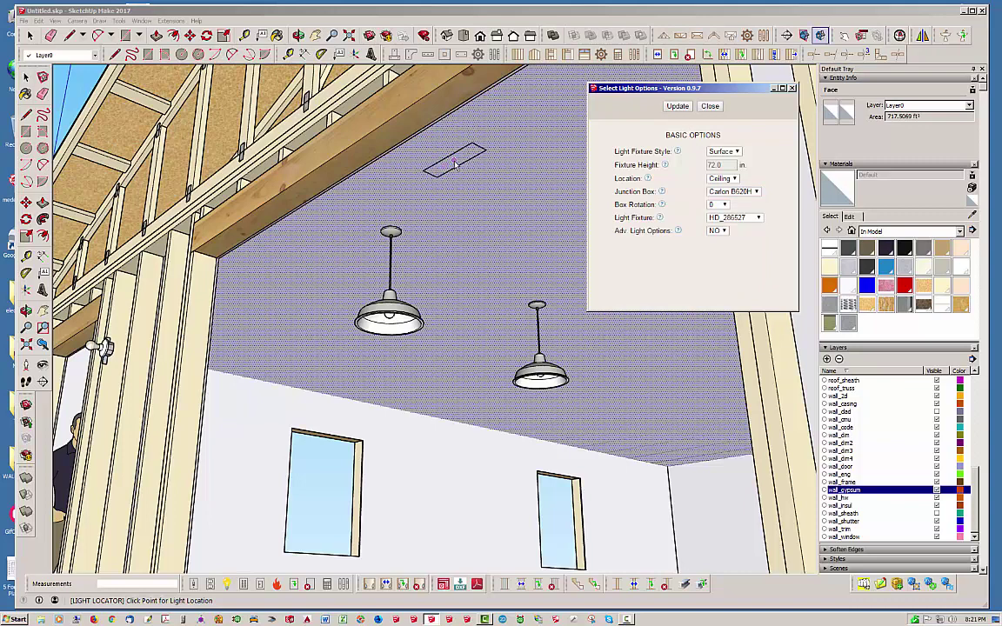
left_click(723, 206)
left_click(715, 223)
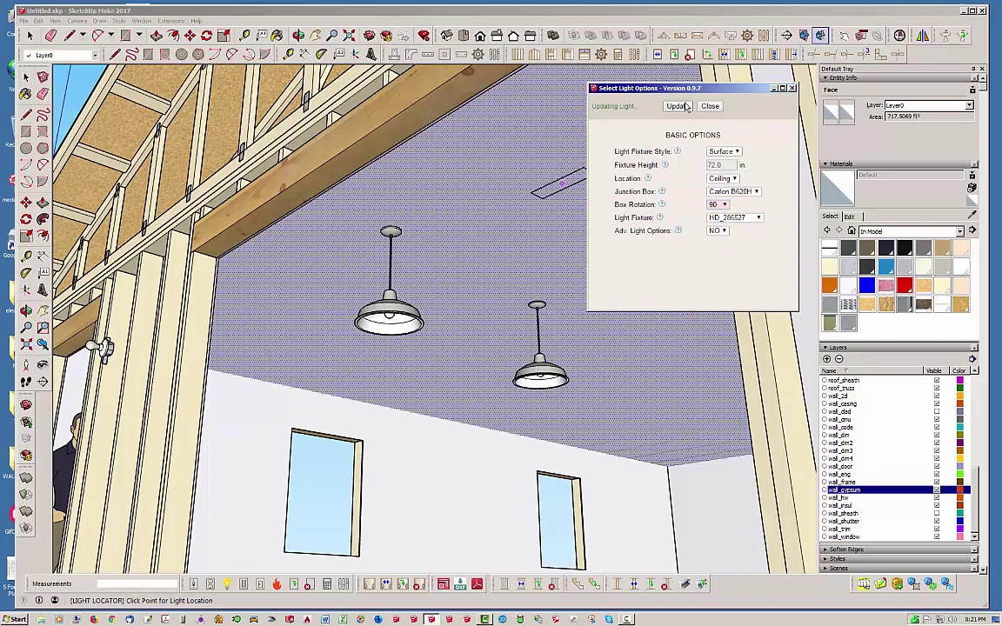
left_click(439, 155)
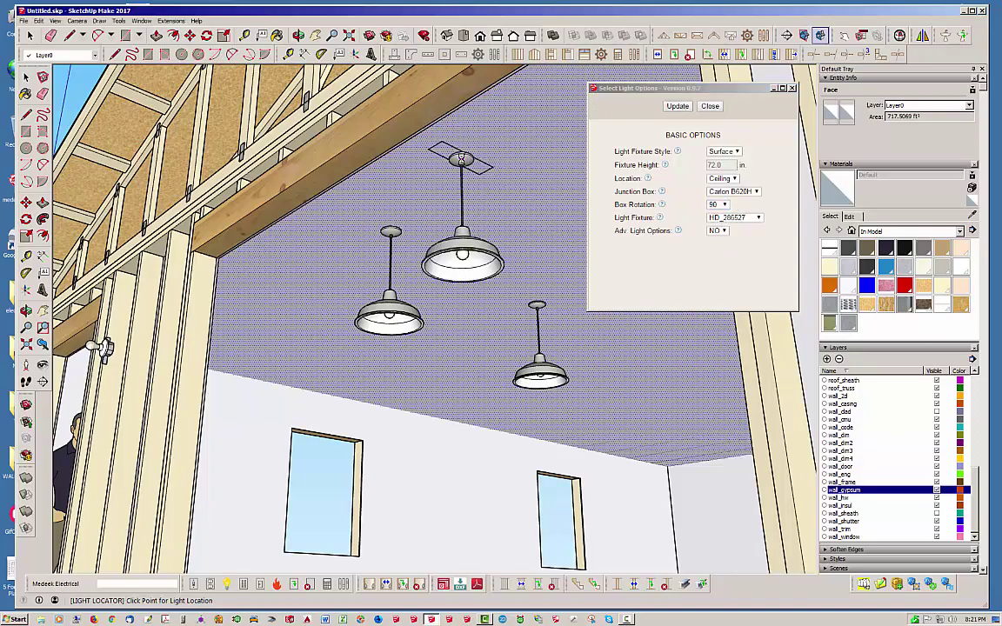
middle_click_drag(456, 191, 518, 362)
scroll(519, 362, "up", 10)
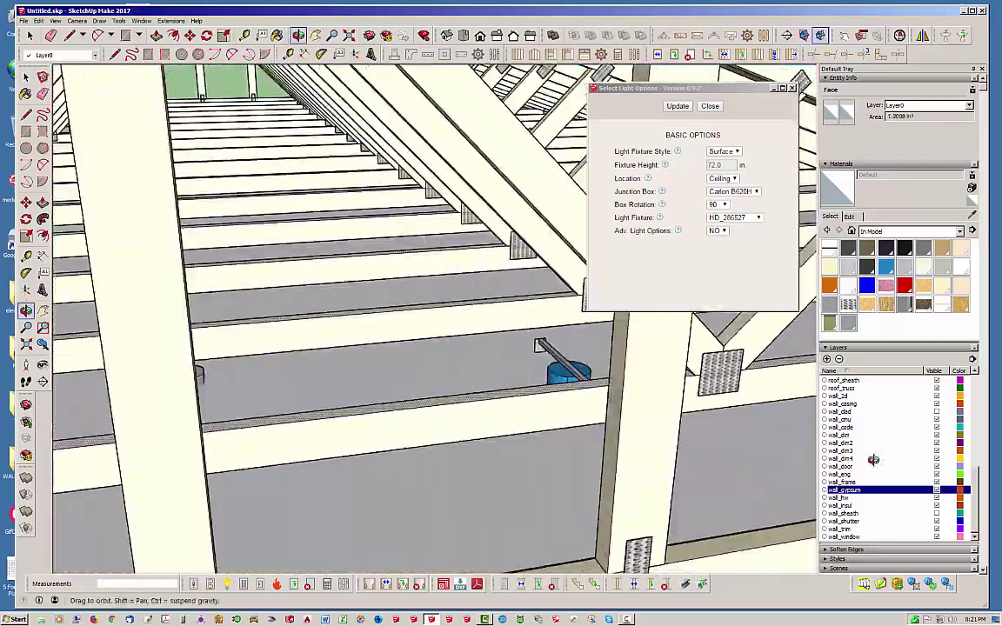
middle_click_drag(873, 460, 615, 431)
scroll(614, 431, "down", 10)
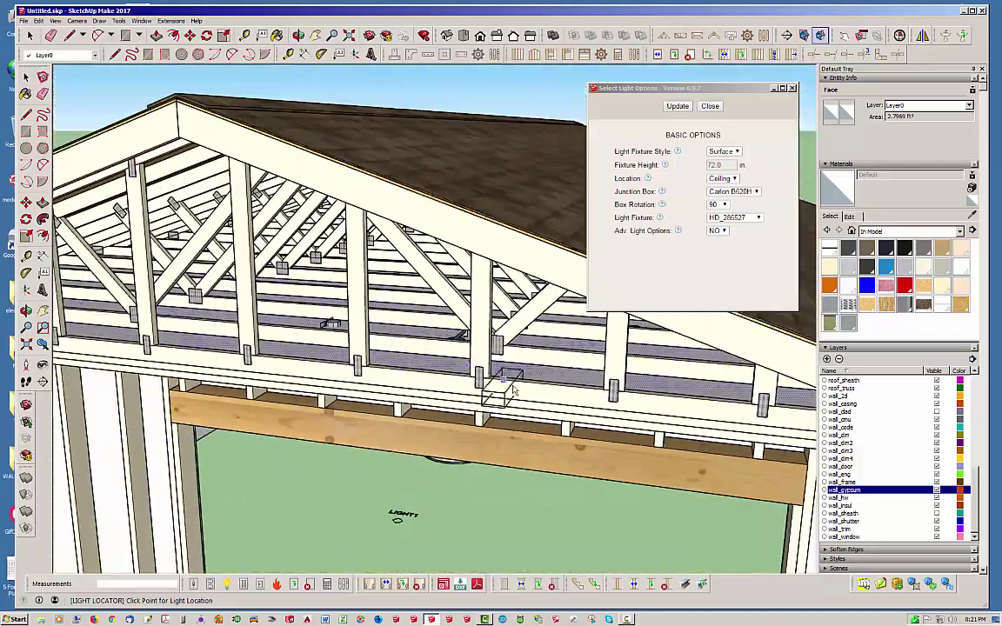
scroll(513, 392, "down", 5)
middle_click_drag(513, 391, 470, 278)
scroll(453, 338, "up", 3)
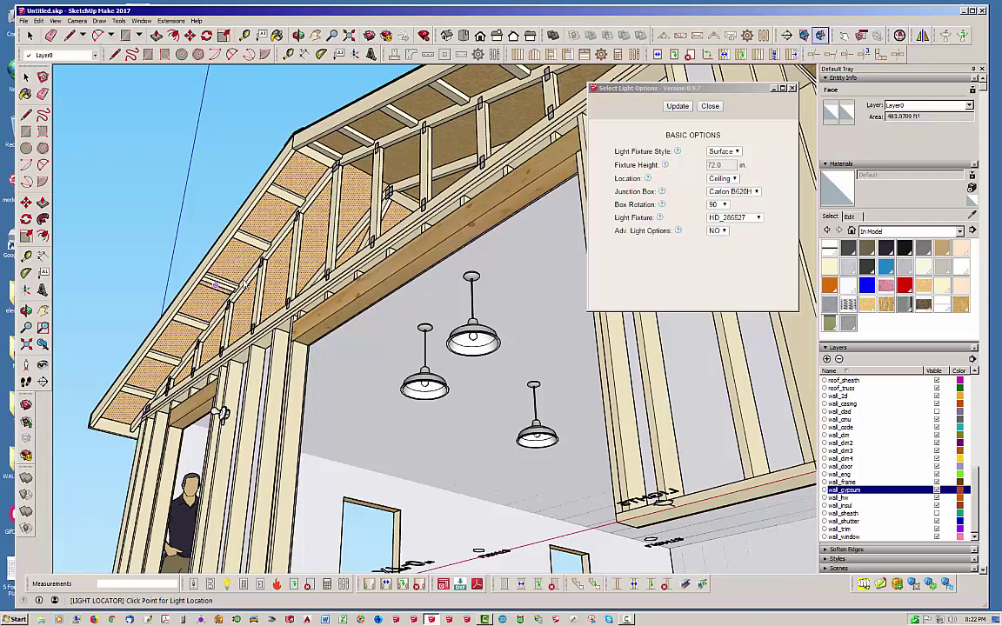
mouse_move(662, 207)
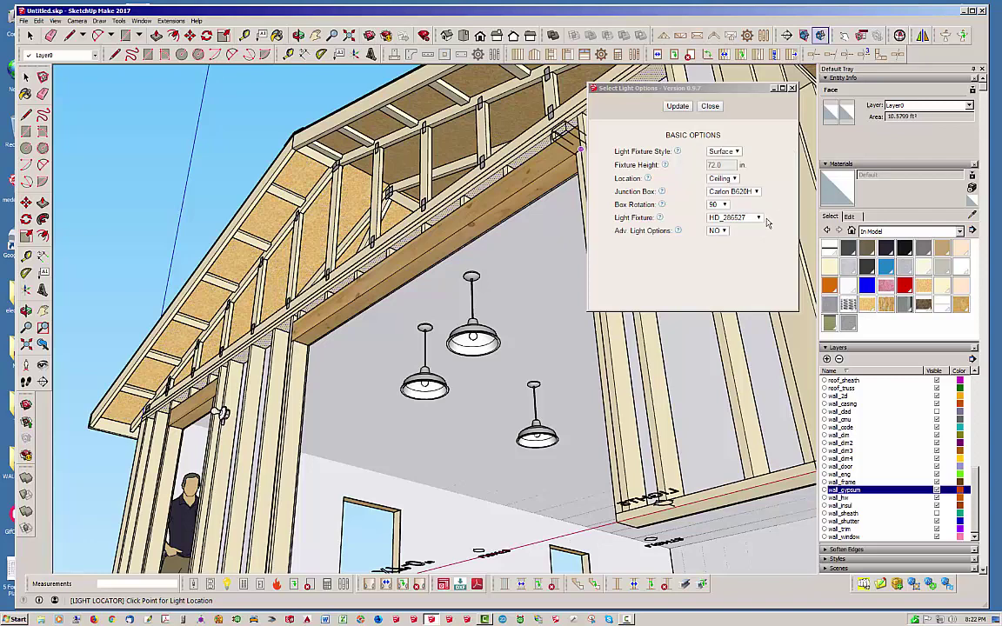
Choose the Raco 112 junction box and the LEVITON bare-bulb light fixture.
left_click(756, 192)
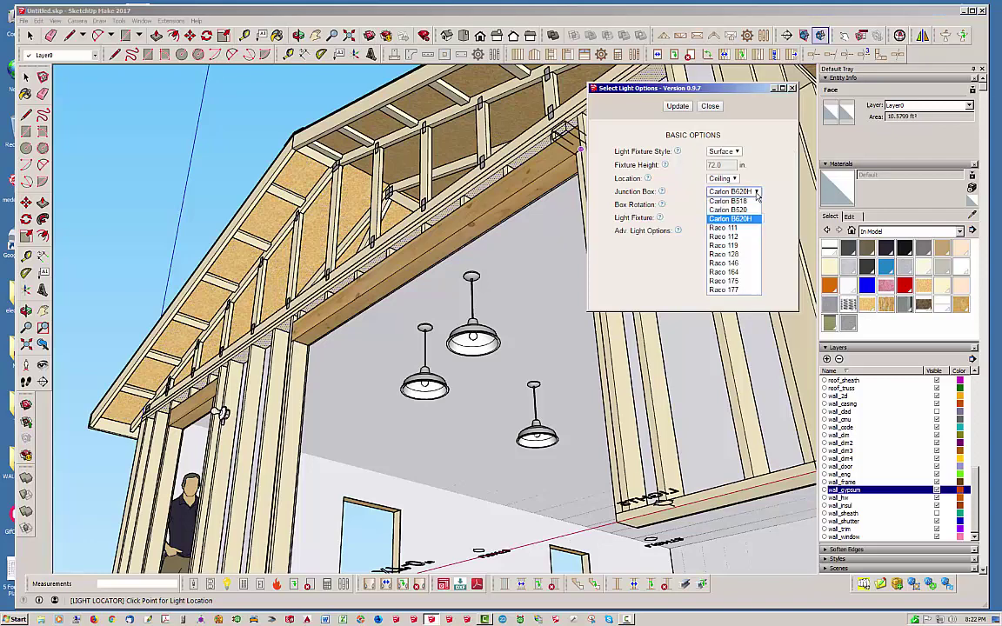
left_click(749, 236)
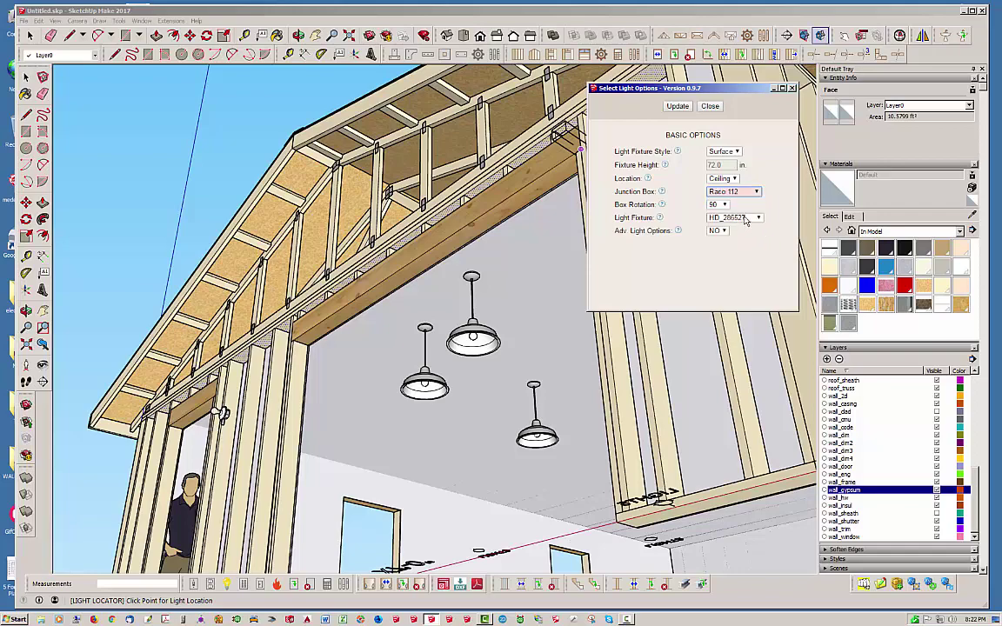
left_click(745, 220)
left_click(735, 250)
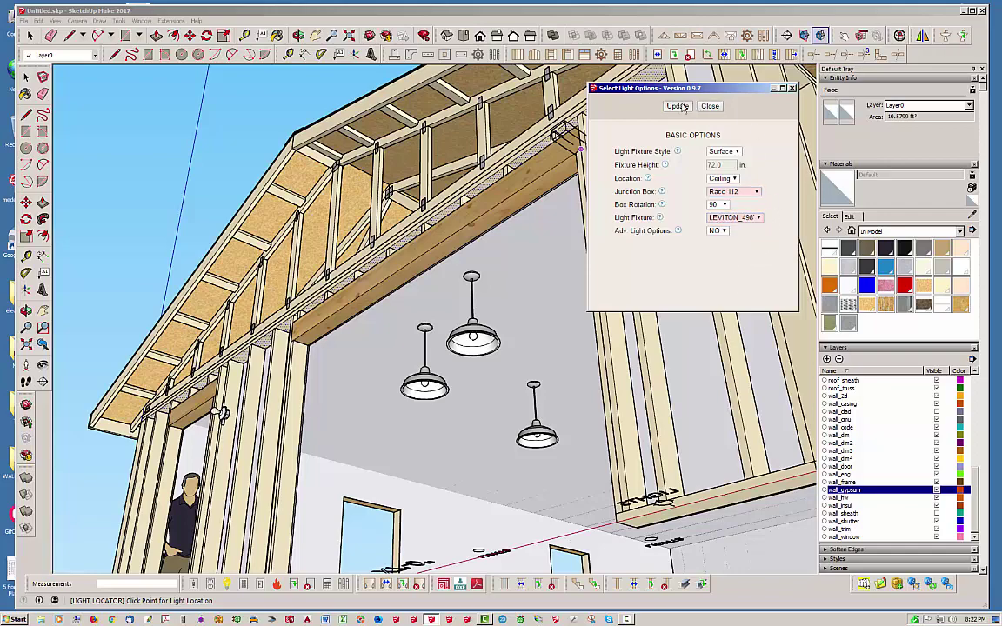
Place the Leviton fixture under the roof sheathing on the truss framing.
middle_click_drag(365, 226, 278, 200)
scroll(296, 253, "up", 5)
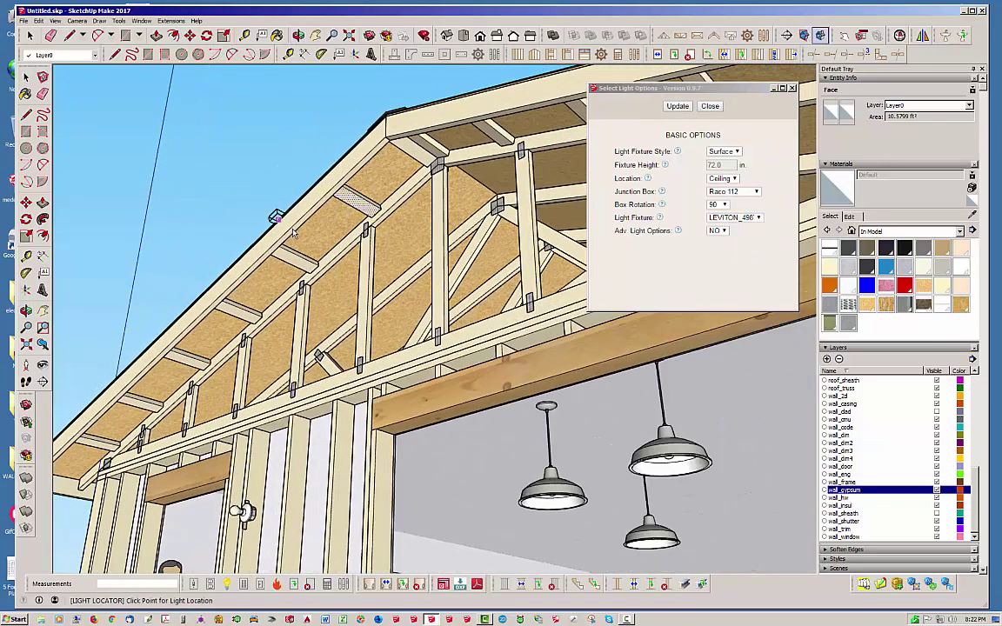
left_click(284, 262)
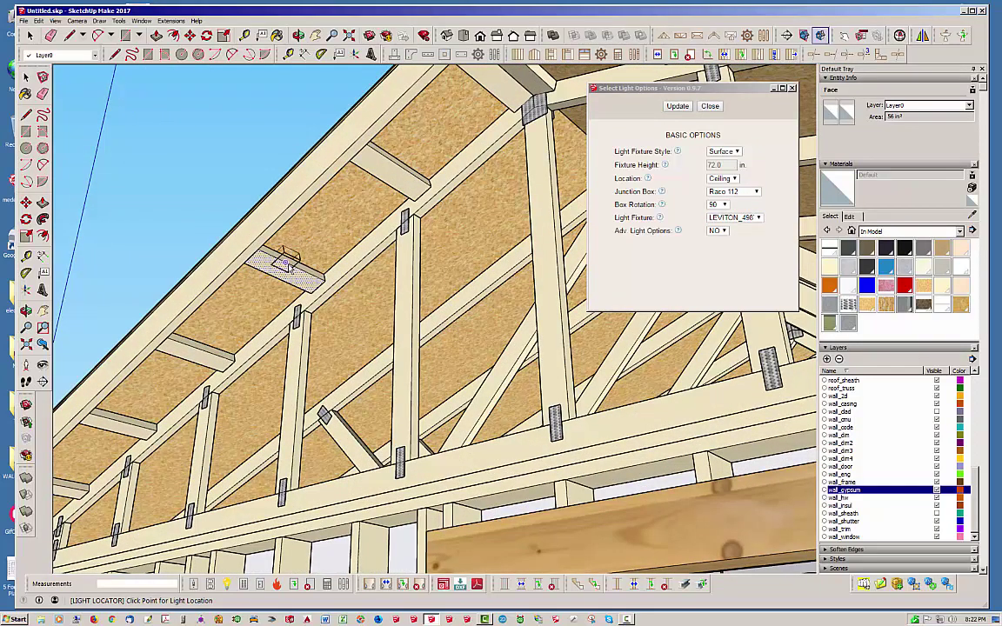
middle_click_drag(313, 279, 405, 203)
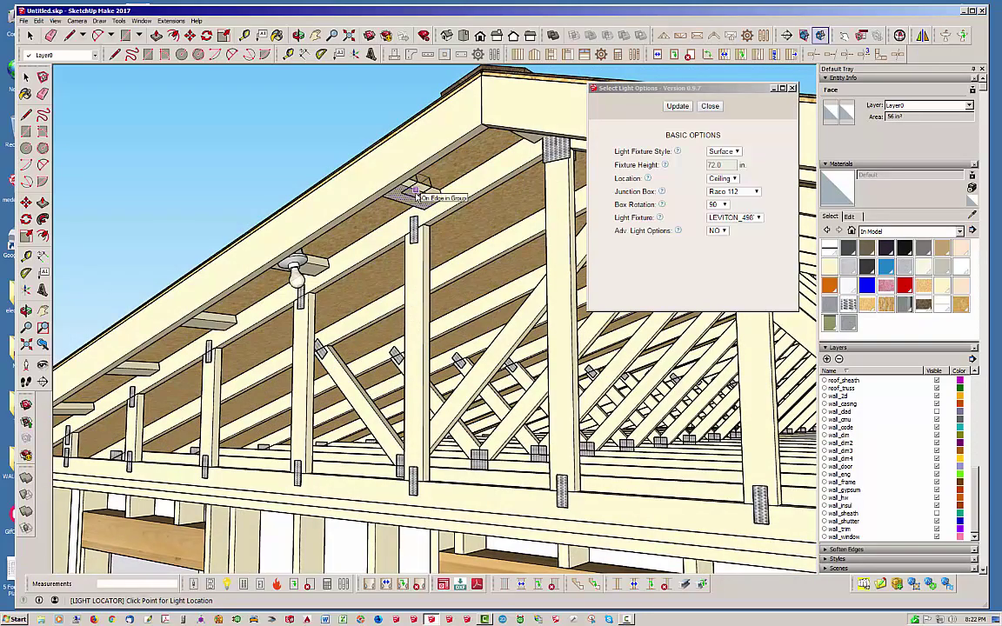
mouse_move(417, 198)
middle_mouse_down()
mouse_move(211, 209)
mouse_move(208, 139)
middle_mouse_up()
middle_click_drag(320, 252, 527, 214)
Close the light placement options and bring the ceiling pendants into view.
left_click(710, 106)
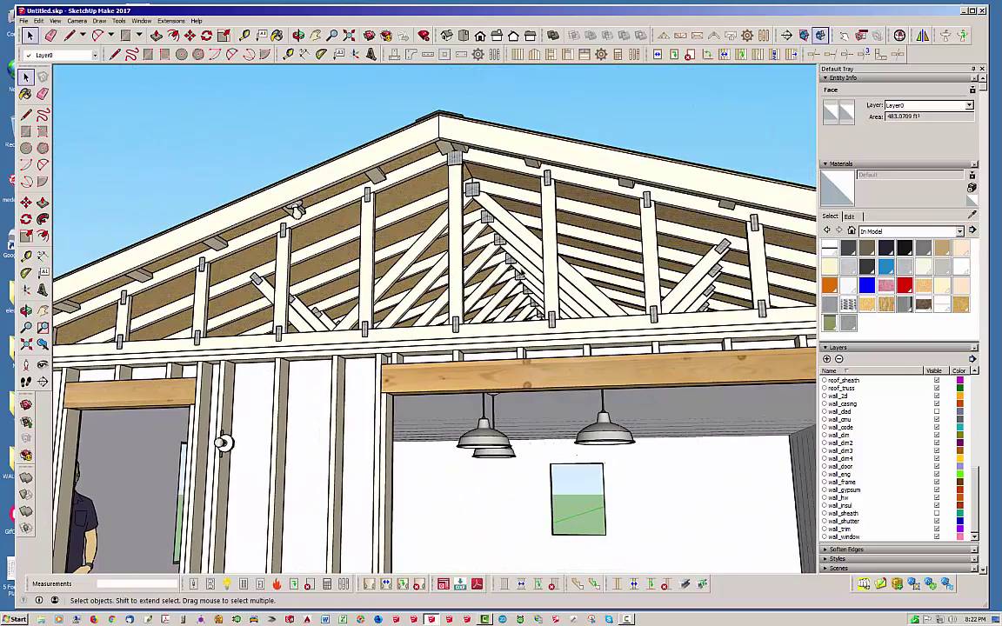
middle_click_drag(422, 239, 319, 255)
middle_click_drag(435, 296, 512, 311)
scroll(511, 312, "up", 3)
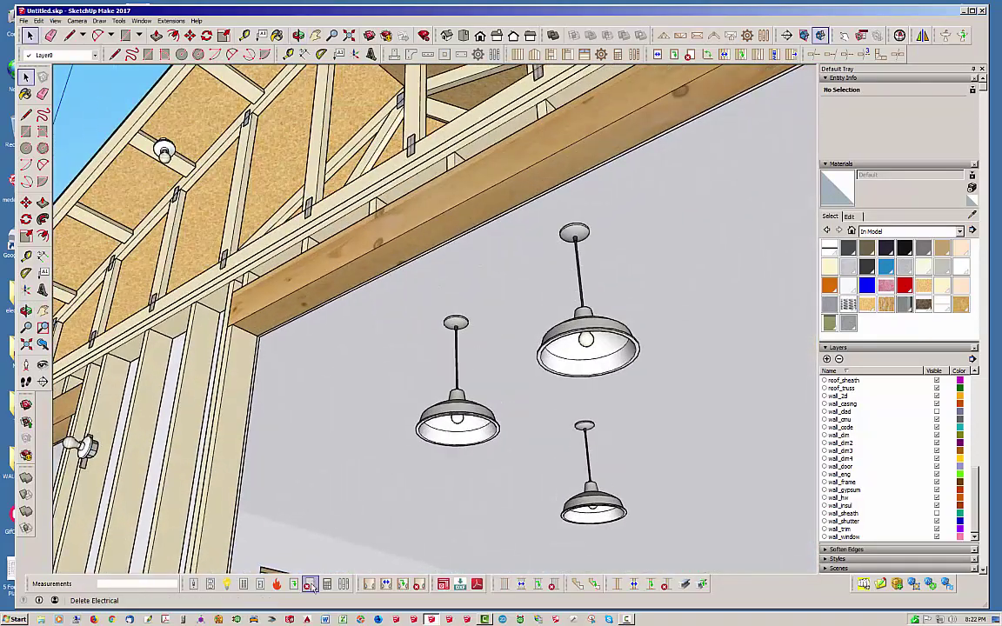
Edit the LIGHT7 pendant, switching its fixture from HD_286527 to LEVITON.
left_click(260, 583)
left_click(490, 426)
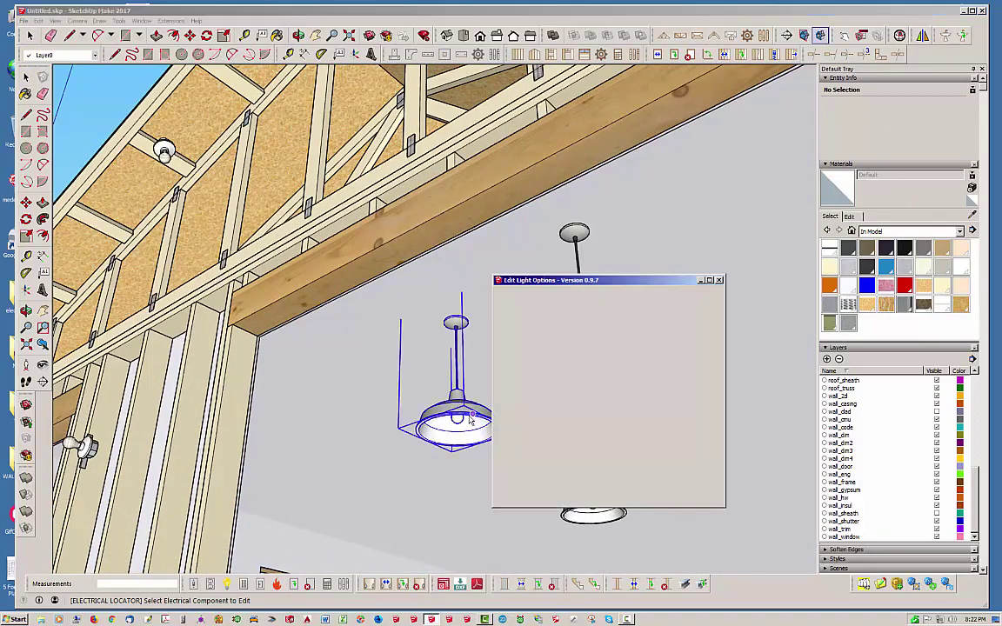
left_click(670, 424)
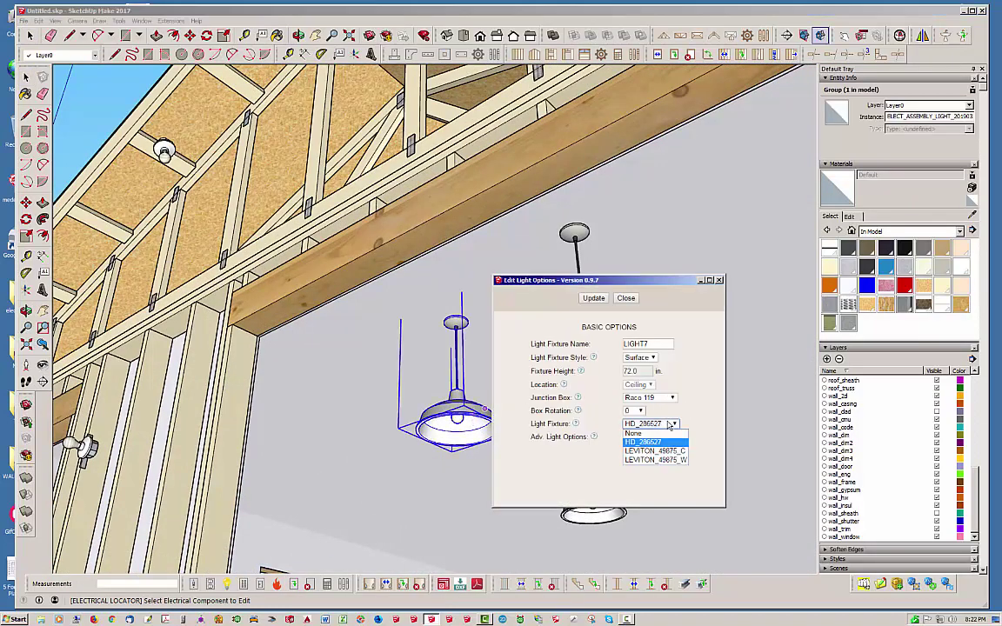
left_click(652, 450)
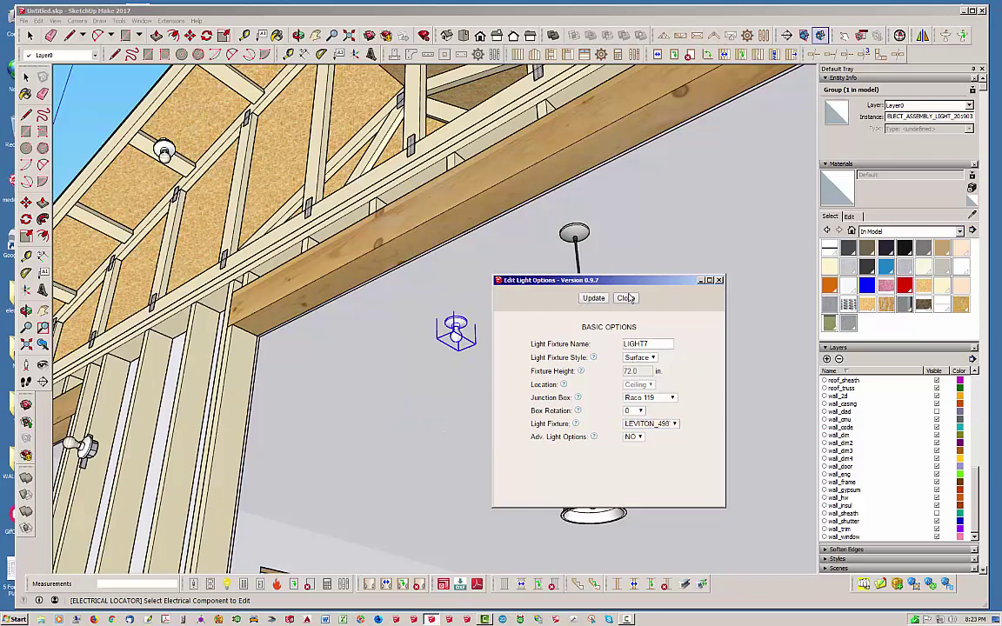
left_click(626, 298)
middle_click_drag(436, 384, 567, 384)
scroll(431, 387, "down", 10)
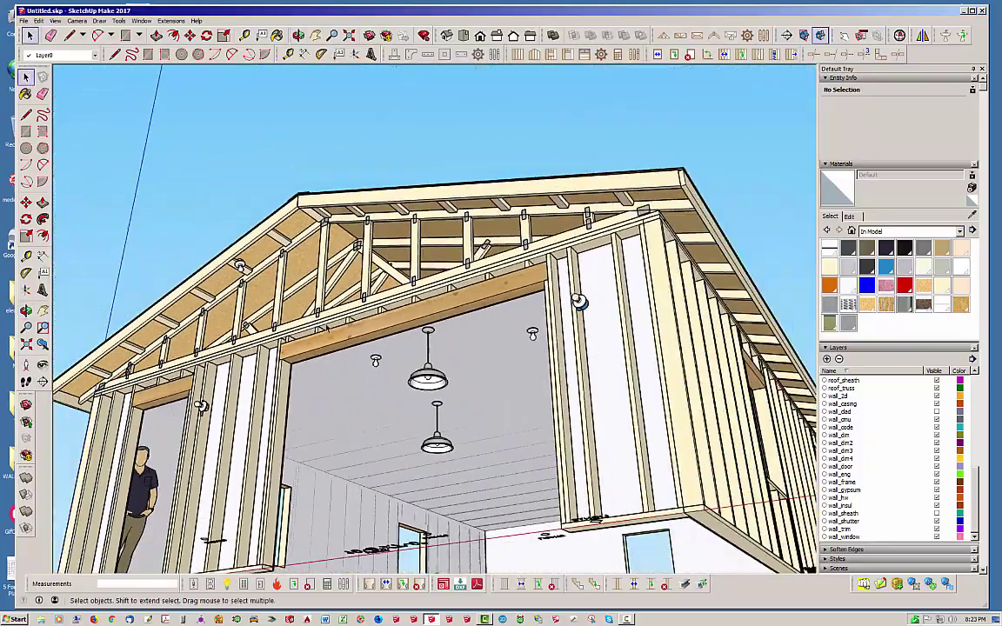
middle_click_drag(306, 289, 397, 394)
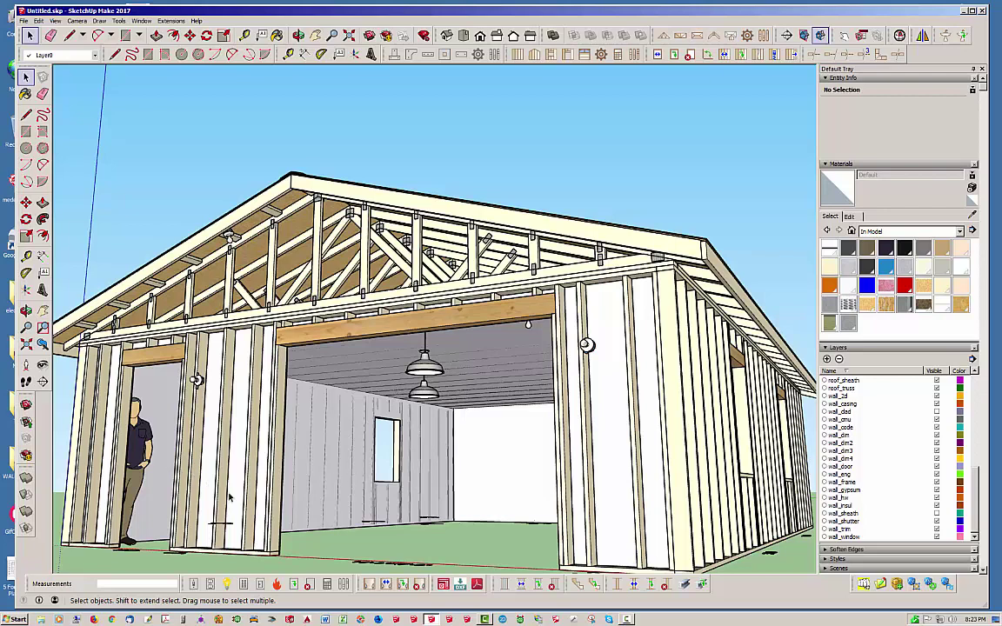
left_click(227, 585)
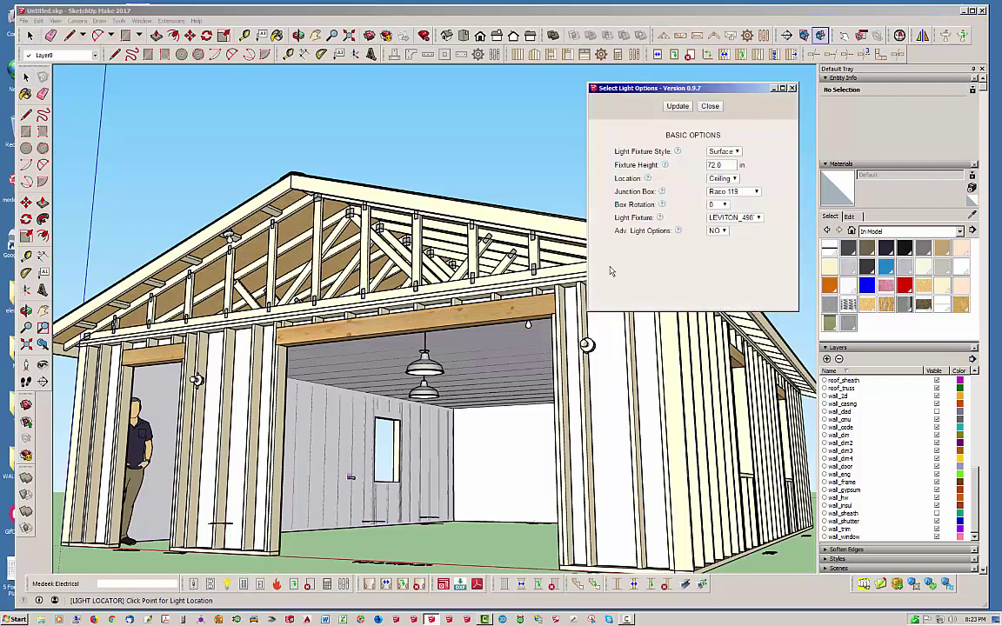
left_click(756, 218)
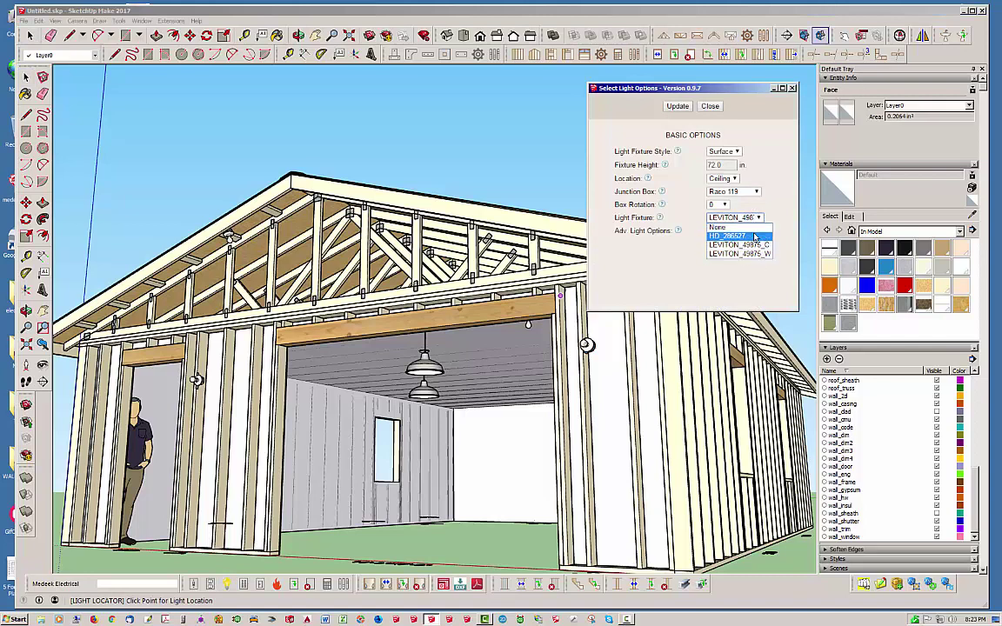
left_click(716, 106)
key("space")
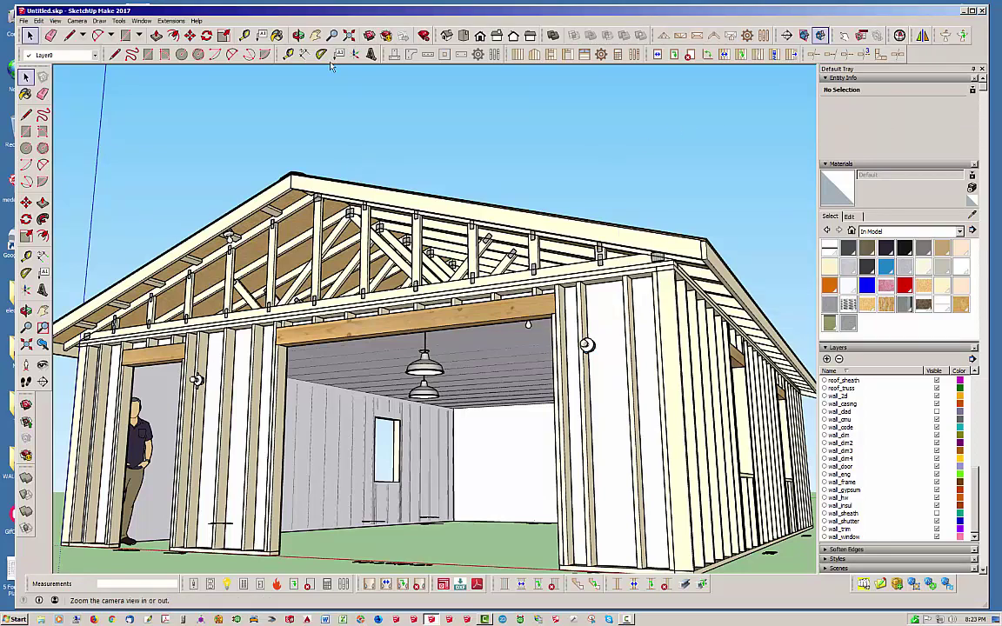
Slide the SketchUp window right and open the Plugins folder from the desktop.
mouse_move(501, 15)
left_mouse_down()
mouse_move(771, 23)
mouse_move(628, 23)
left_mouse_up()
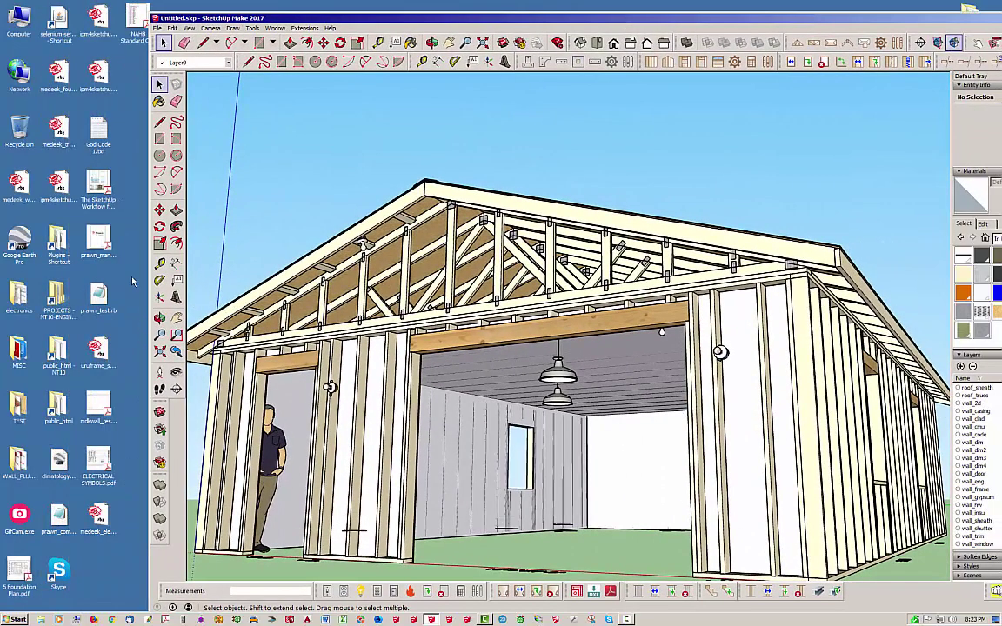
left_click(57, 240)
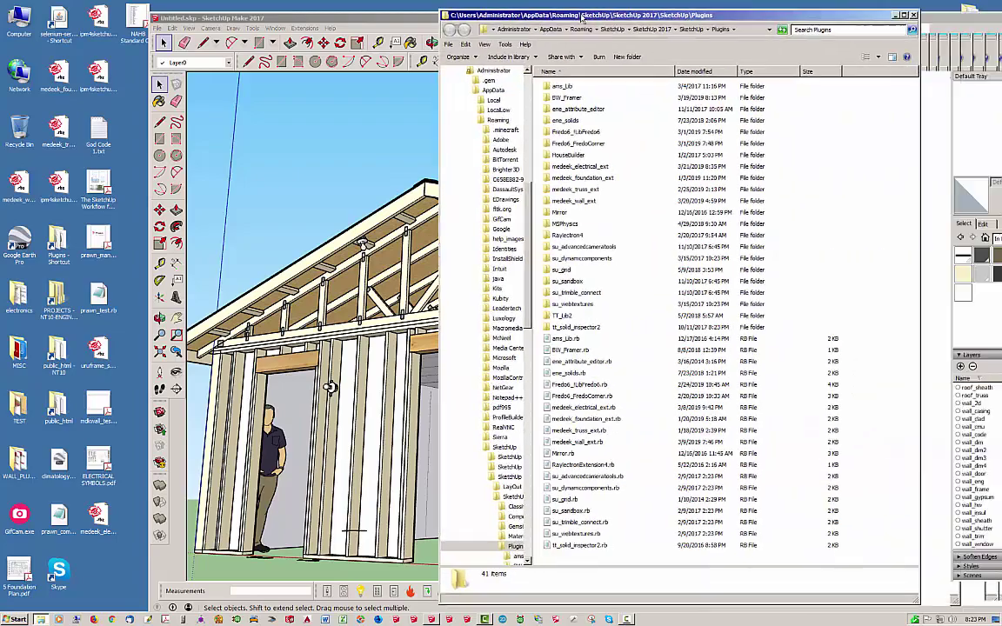
Browse medeek_electrical_ext\library\light_fixtures to view HD_286527, LEVITON_49875_C and LEVITON_49875_W.
left_click_drag(620, 17, 372, 18)
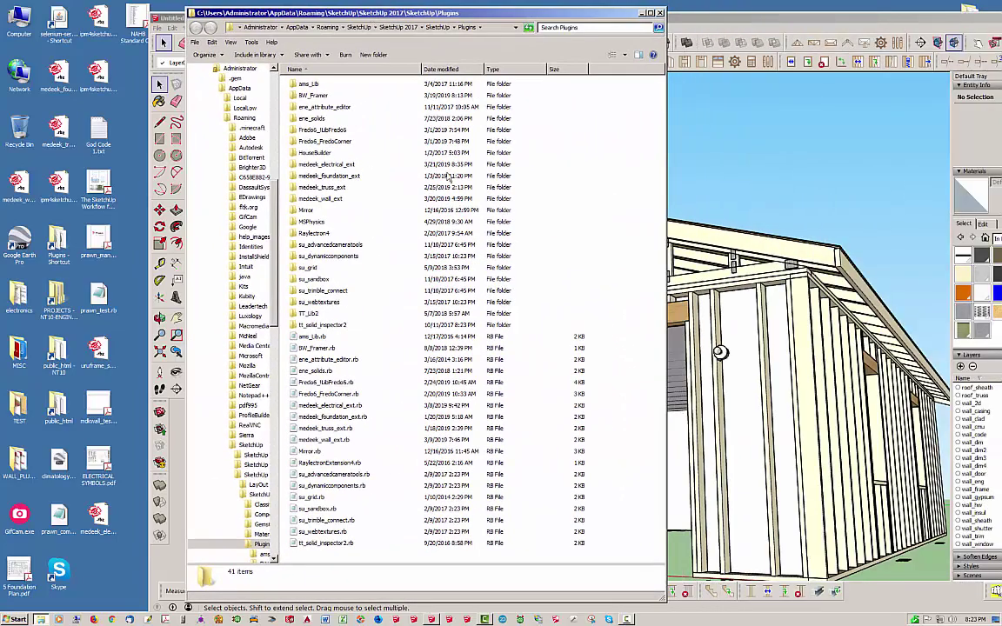
double_click(327, 164)
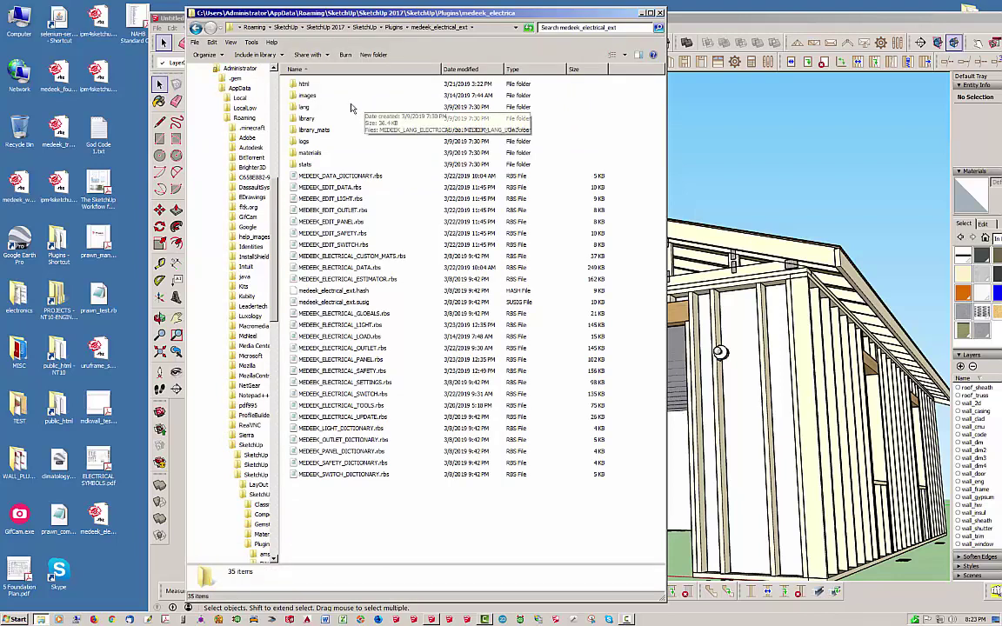
double_click(315, 119)
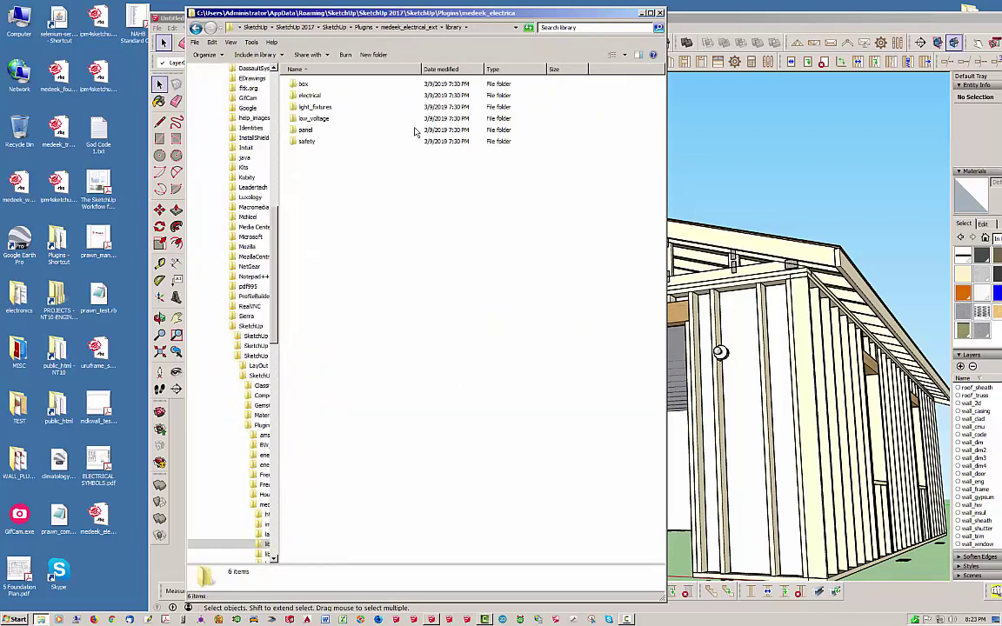
left_click(196, 28)
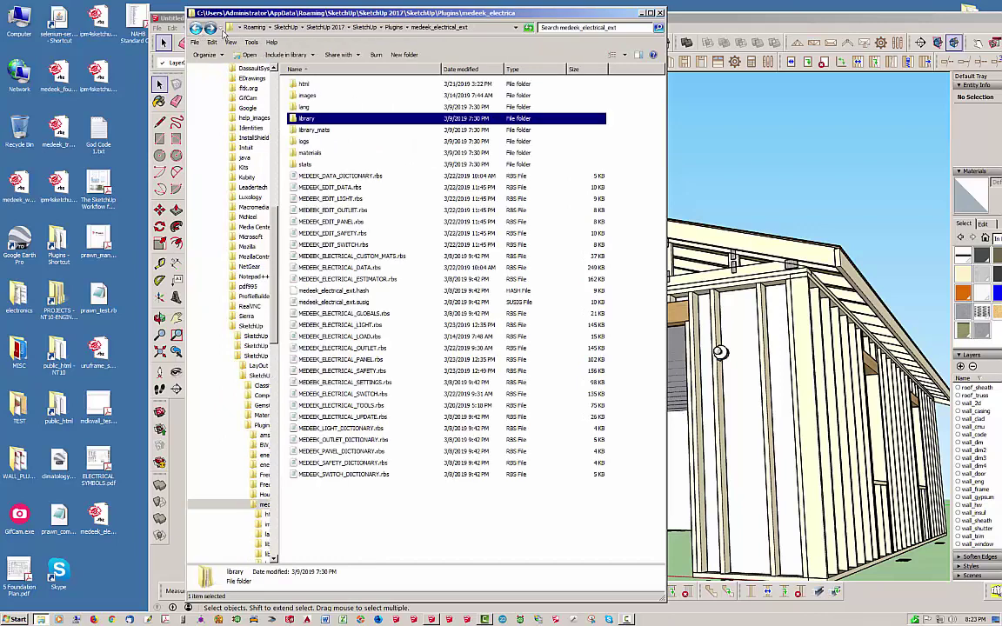
double_click(306, 119)
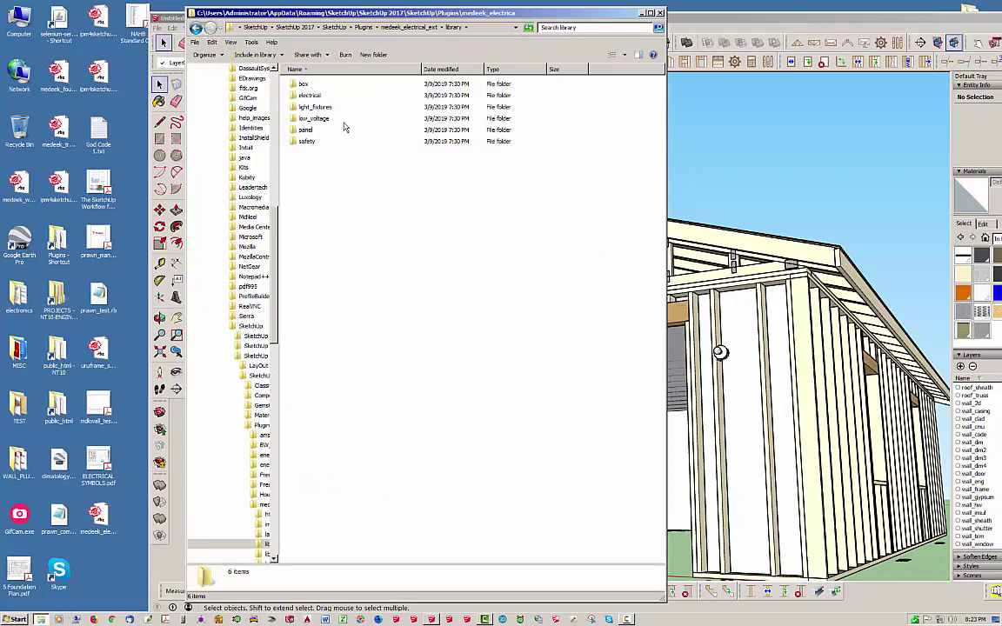
double_click(314, 107)
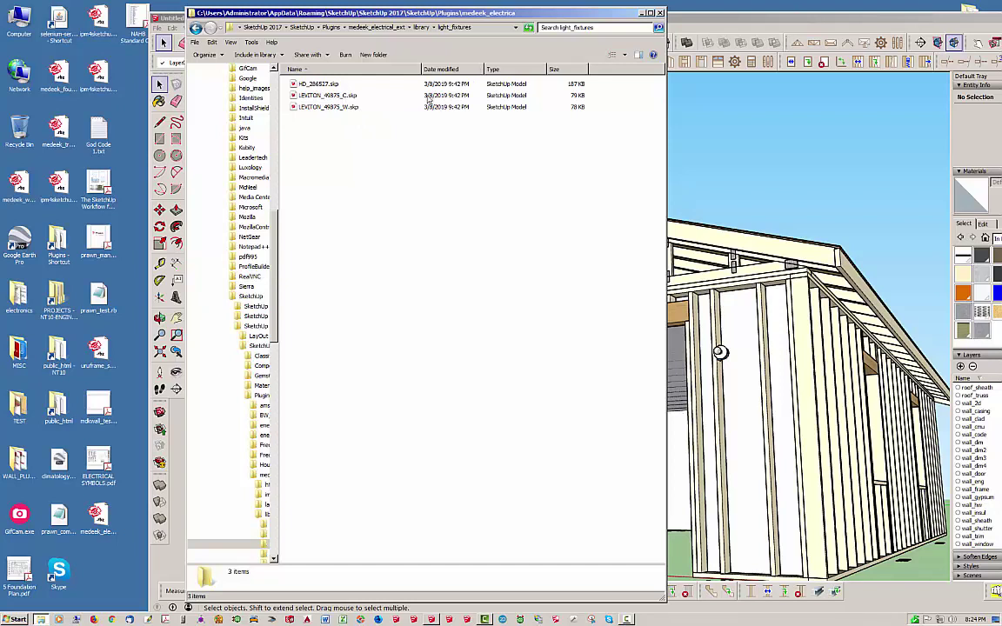
From the library, open the safety folder and look inside its smoke subfolder.
left_click(421, 27)
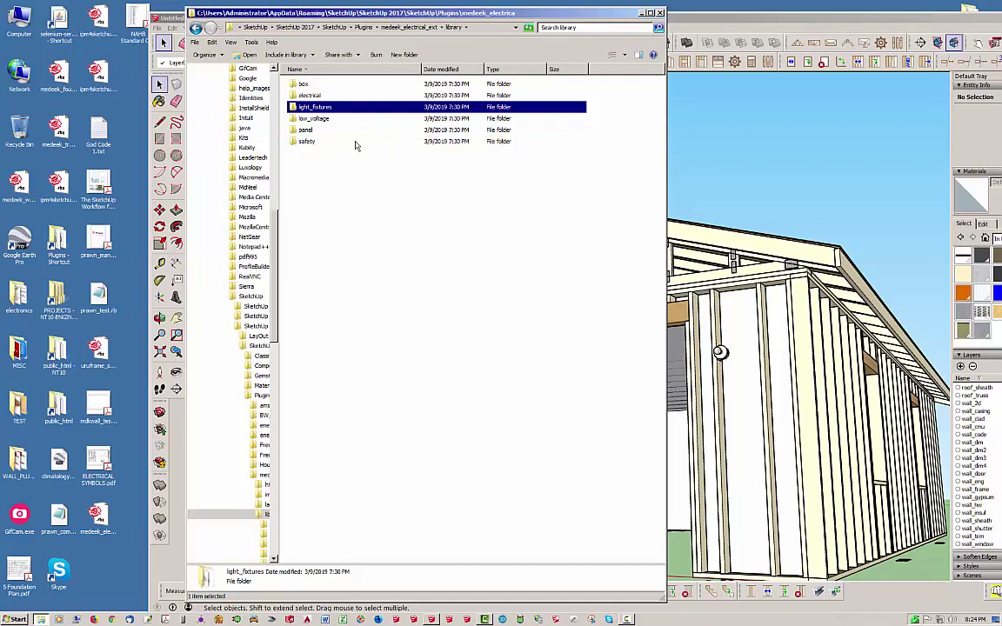
double_click(303, 146)
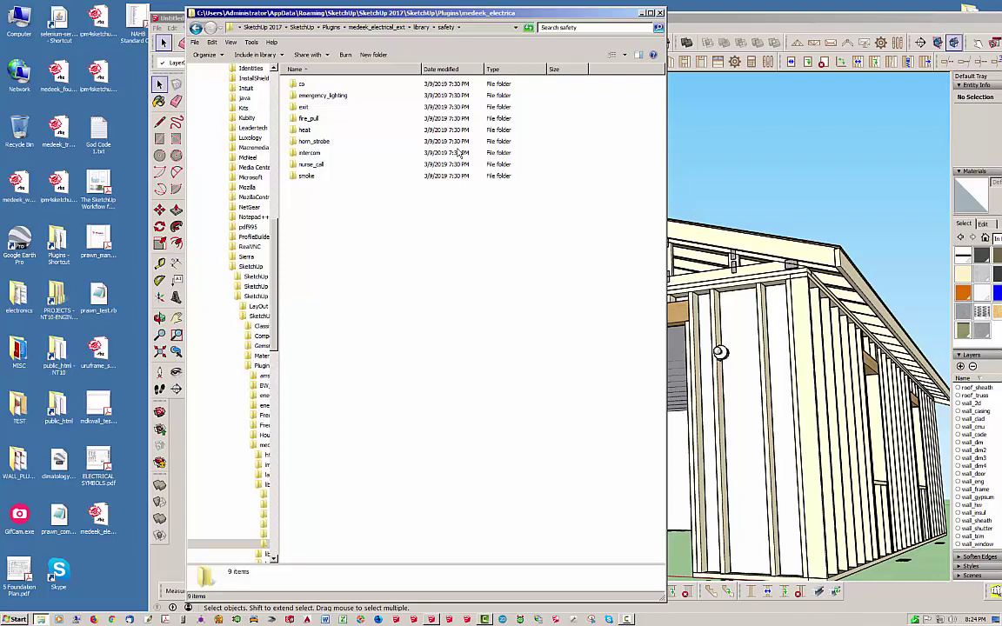
left_click(296, 84)
left_click(306, 107)
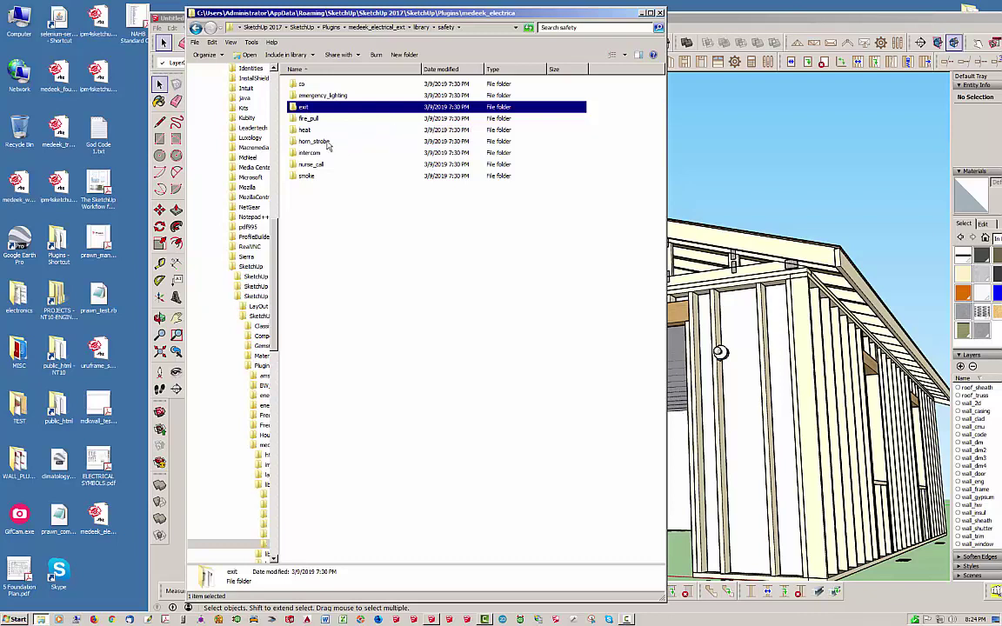
left_click(357, 141)
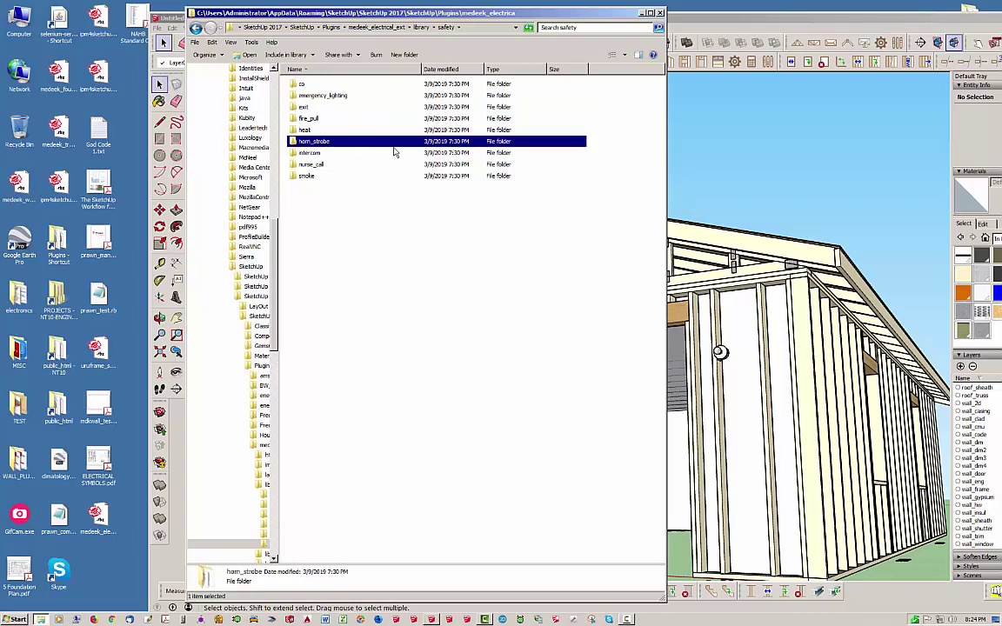
left_click(307, 175)
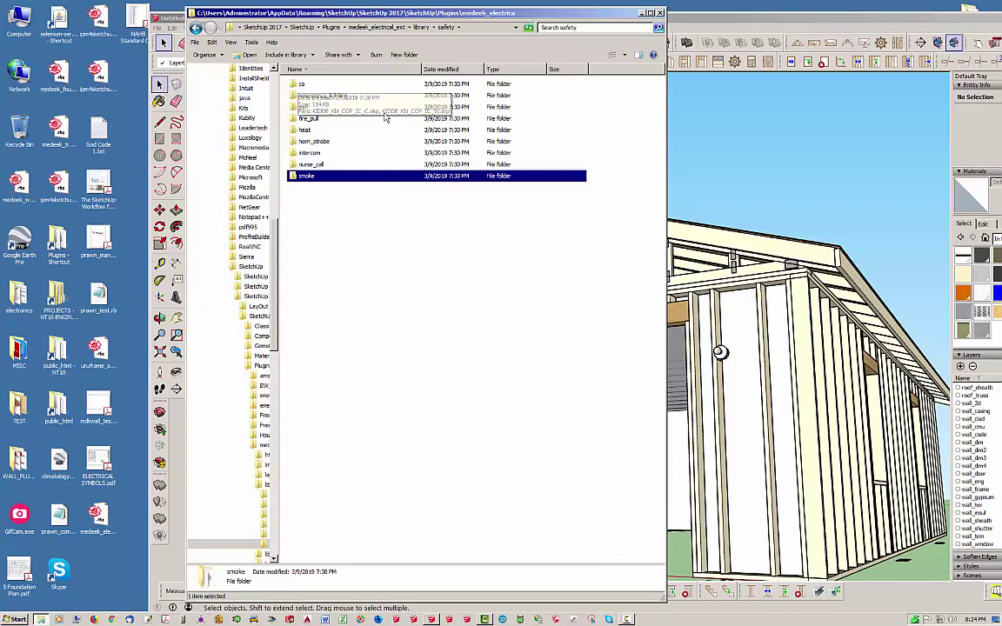
double_click(304, 177)
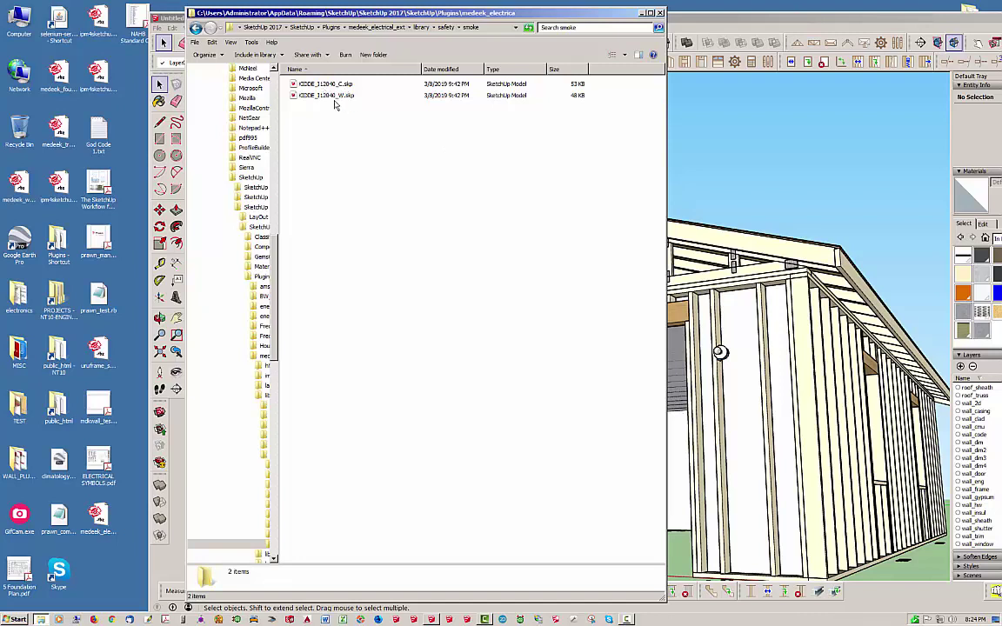
Check the co folder, then open the exit folder with its 16 sign models.
left_click(445, 27)
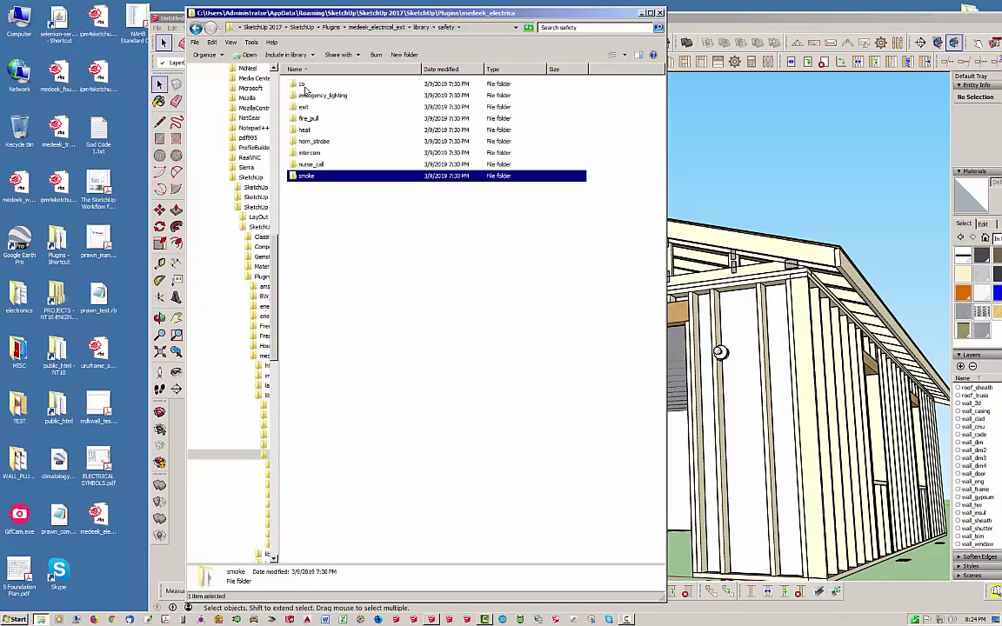
double_click(301, 85)
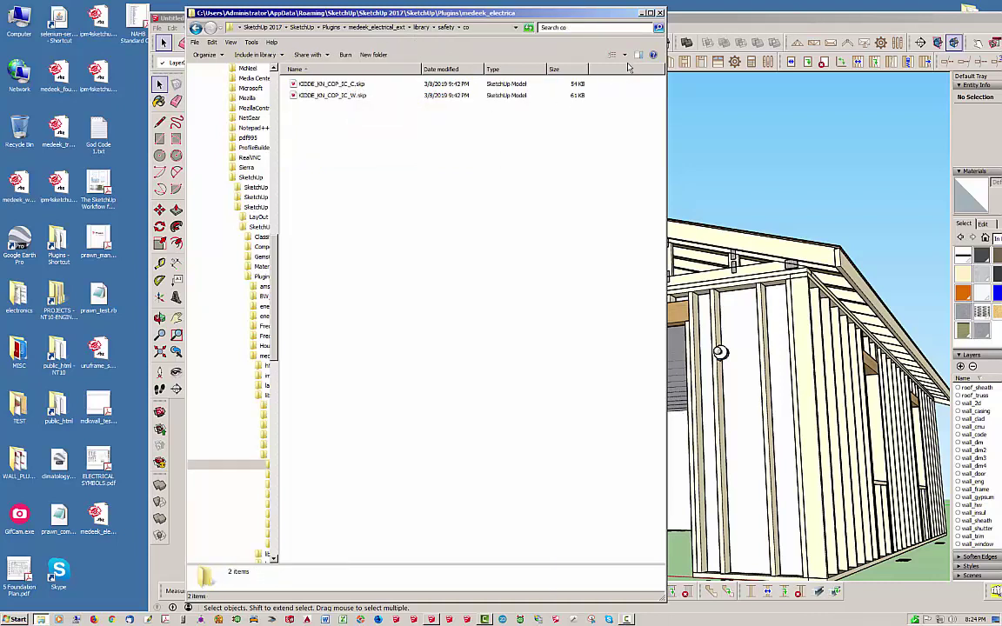
left_click(444, 27)
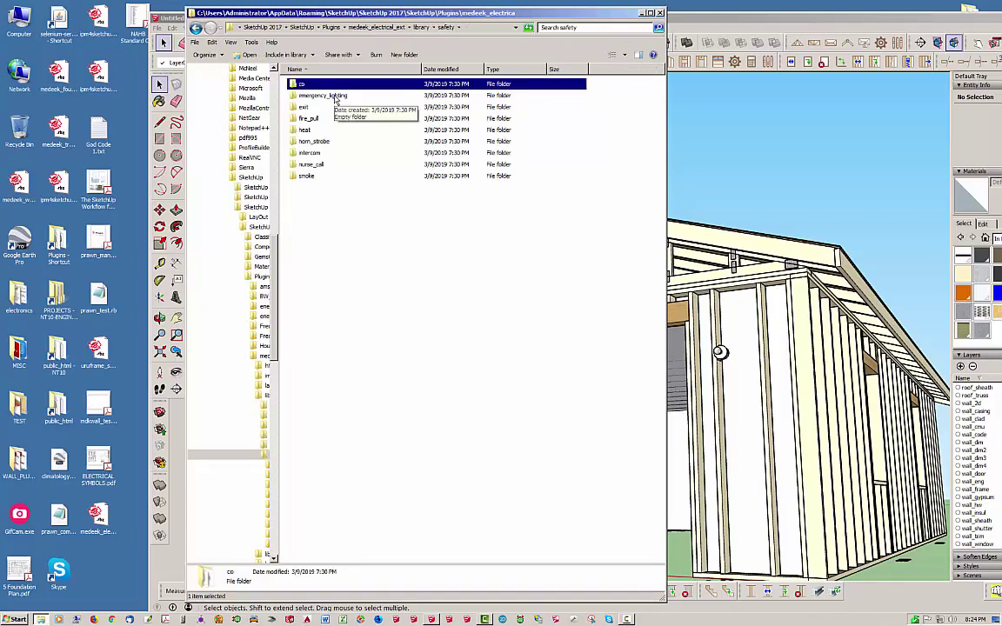
left_click(304, 108)
double_click(304, 109)
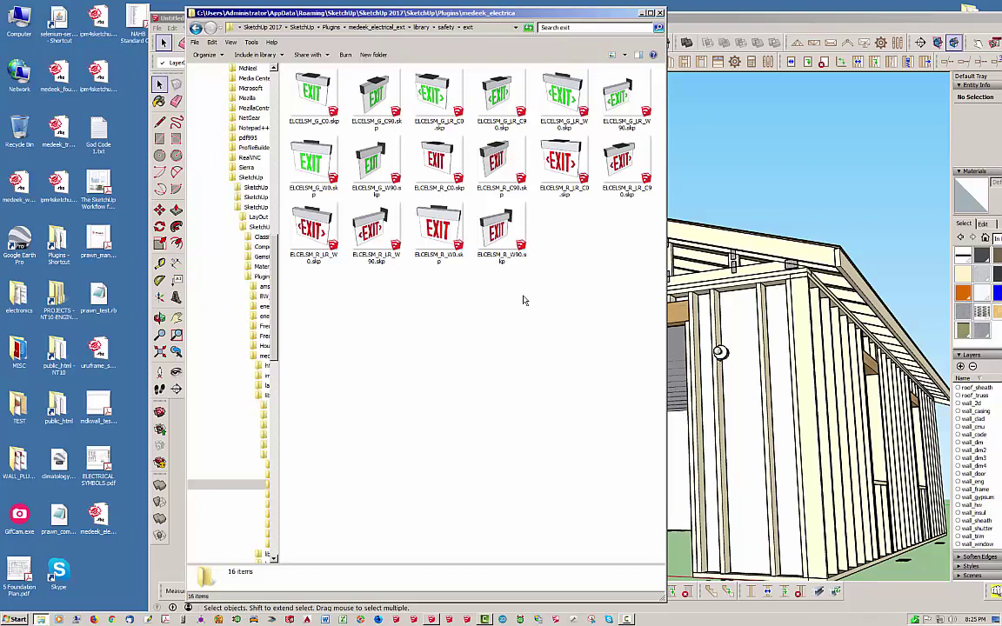
Look through the library's box folder, then maximize and restore the Explorer window.
left_click_drag(534, 15, 471, 18)
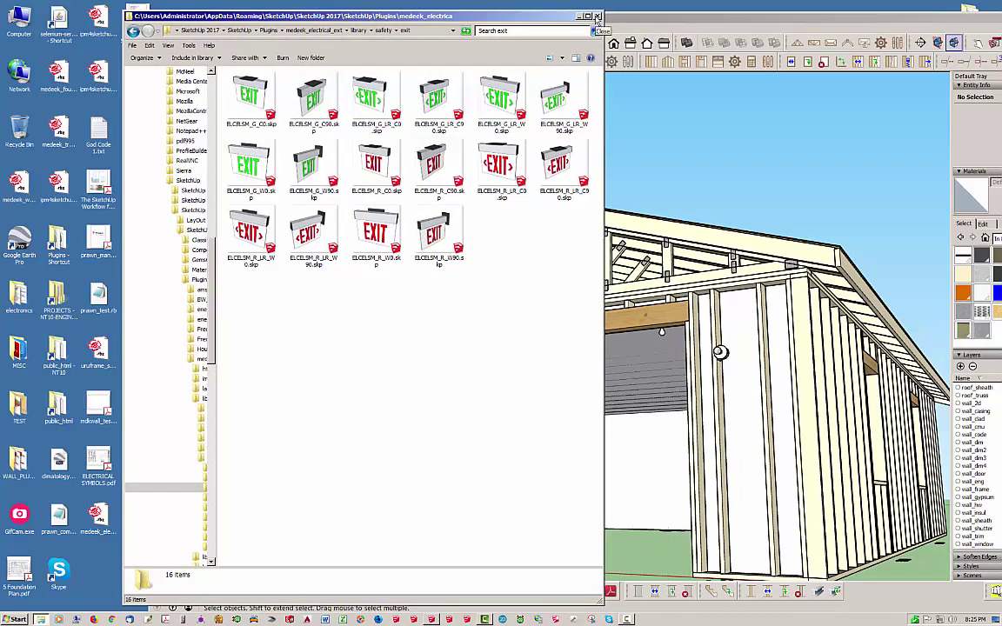
left_click(355, 30)
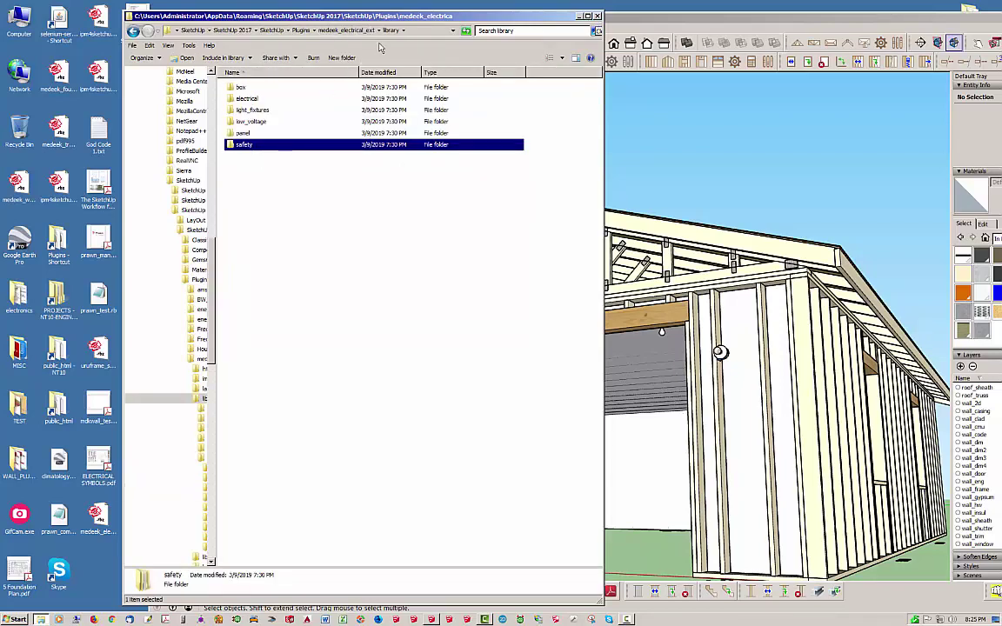
left_click(329, 31)
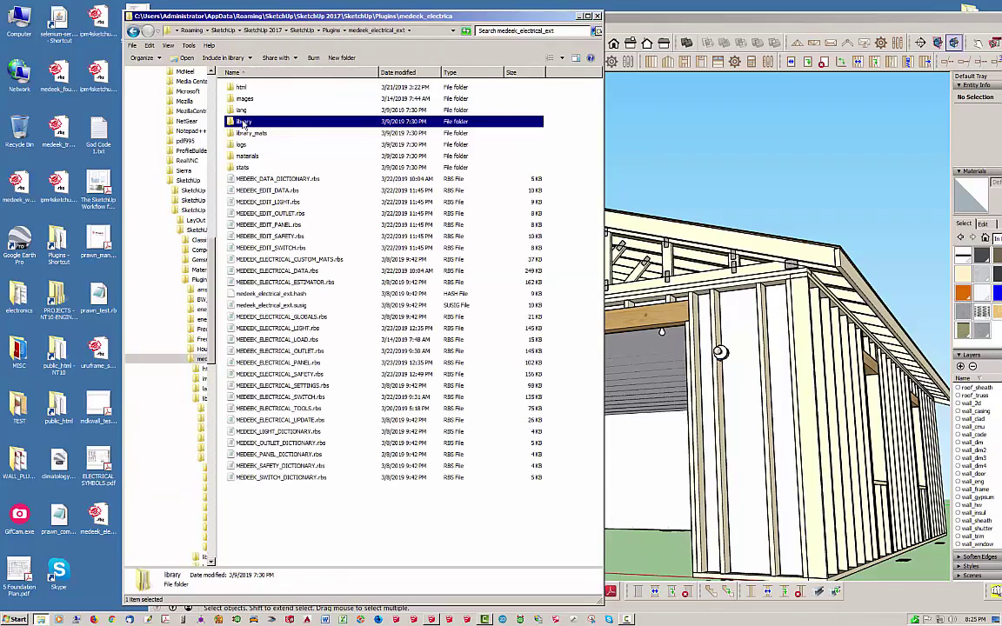
double_click(245, 123)
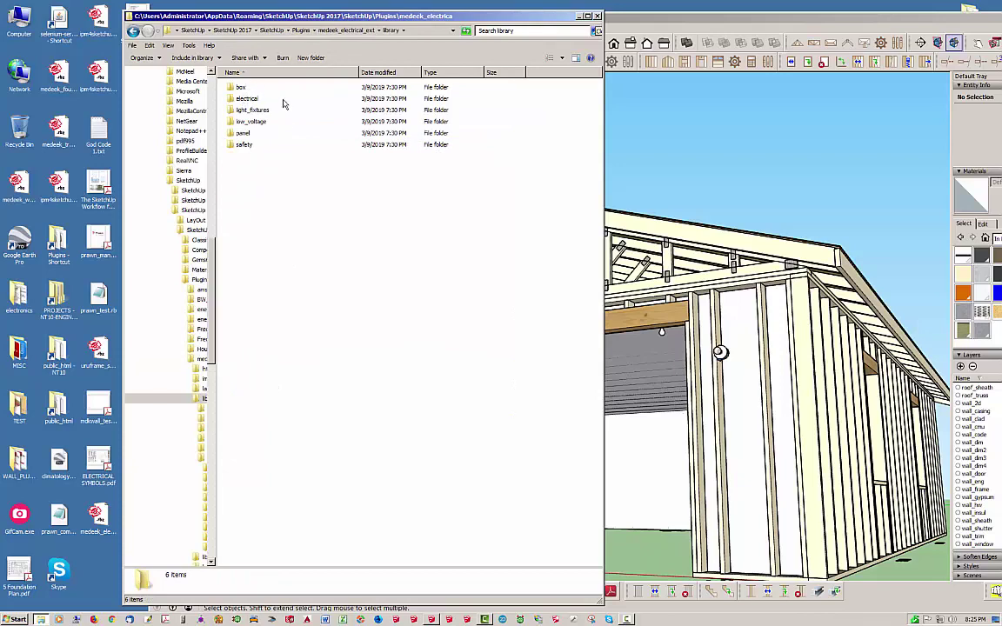
double_click(247, 88)
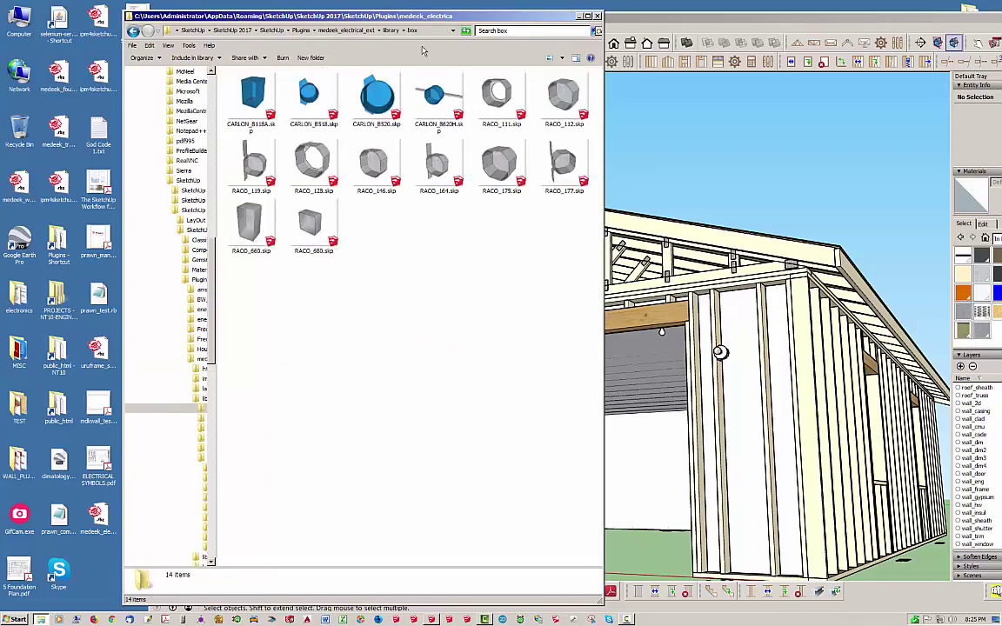
left_click(389, 30)
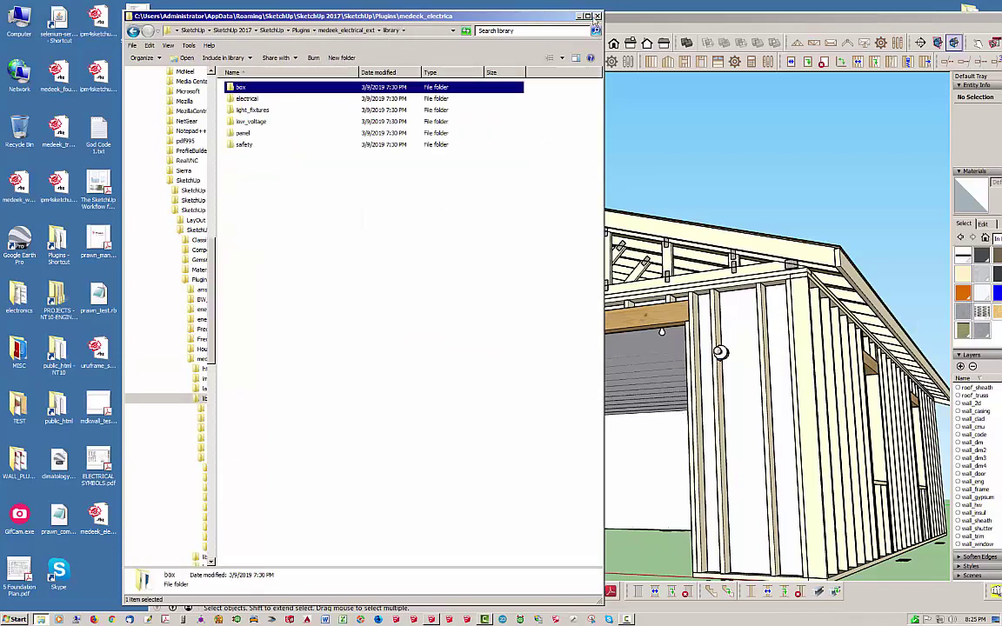
double_click(569, 17)
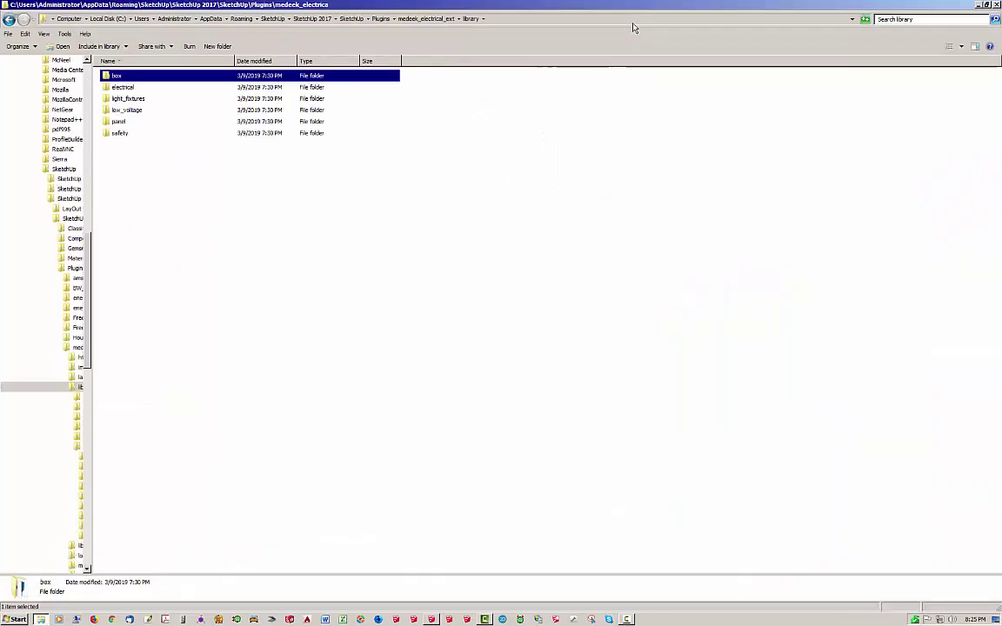
left_click(986, 4)
Bring SketchUp to the front, viewing the garage opening and ceiling lights.
left_click(518, 188)
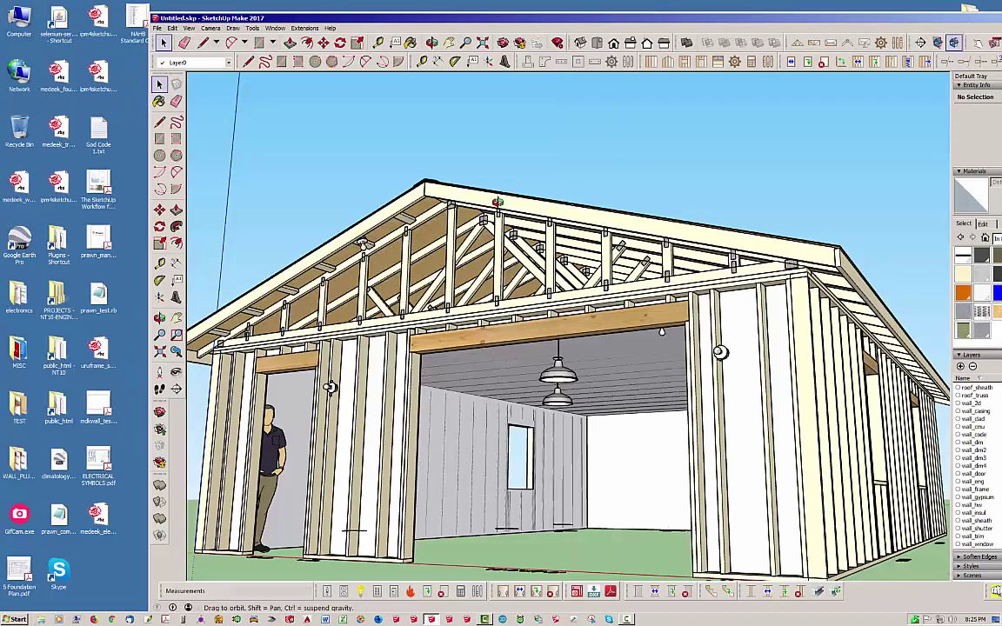
middle_click_drag(483, 177, 642, 275)
scroll(487, 339, "up", 3)
scroll(500, 329, "up", 3)
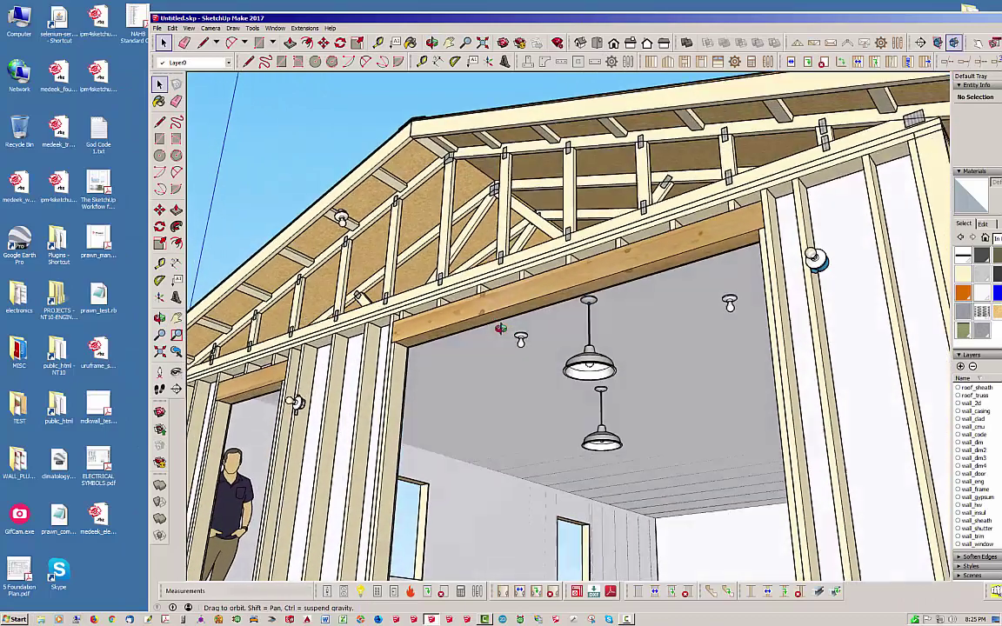
middle_click_drag(500, 329, 494, 340)
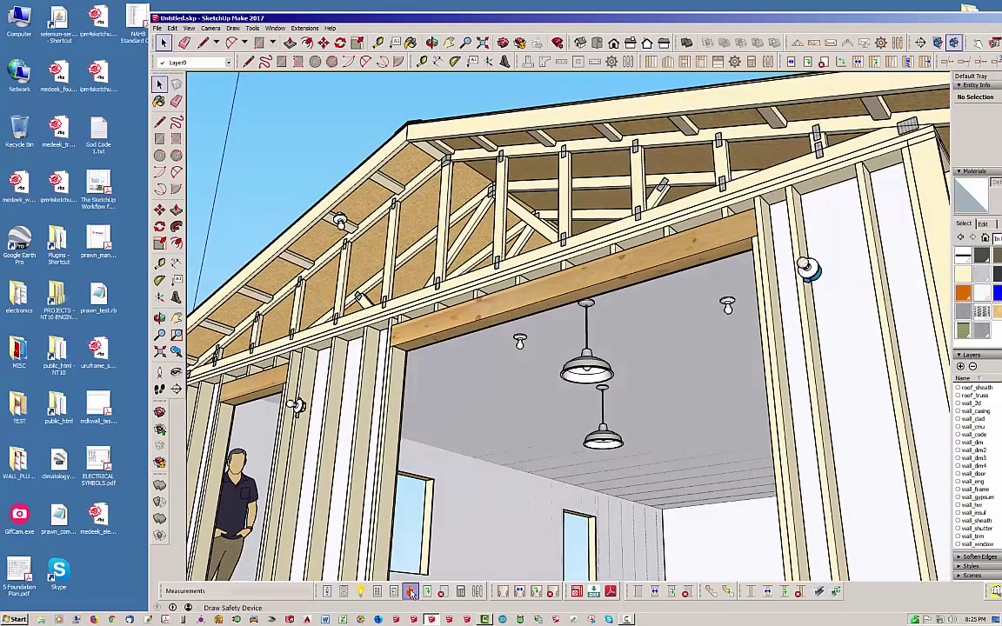
Configure a ceiling-mounted ELCELSM_G_C0 exit sign in the safety device options.
left_click(377, 591)
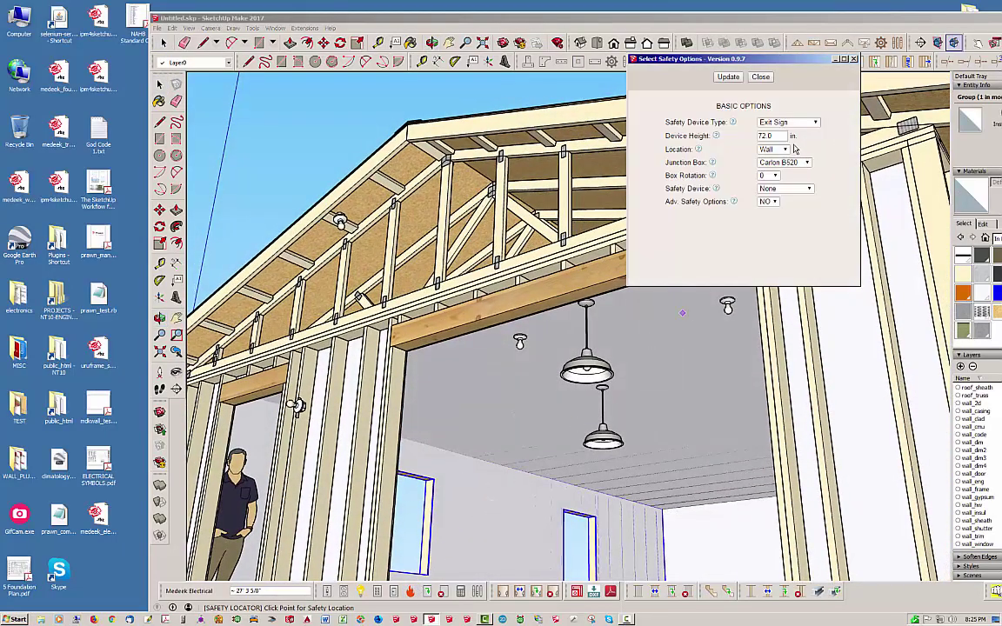
left_click(778, 150)
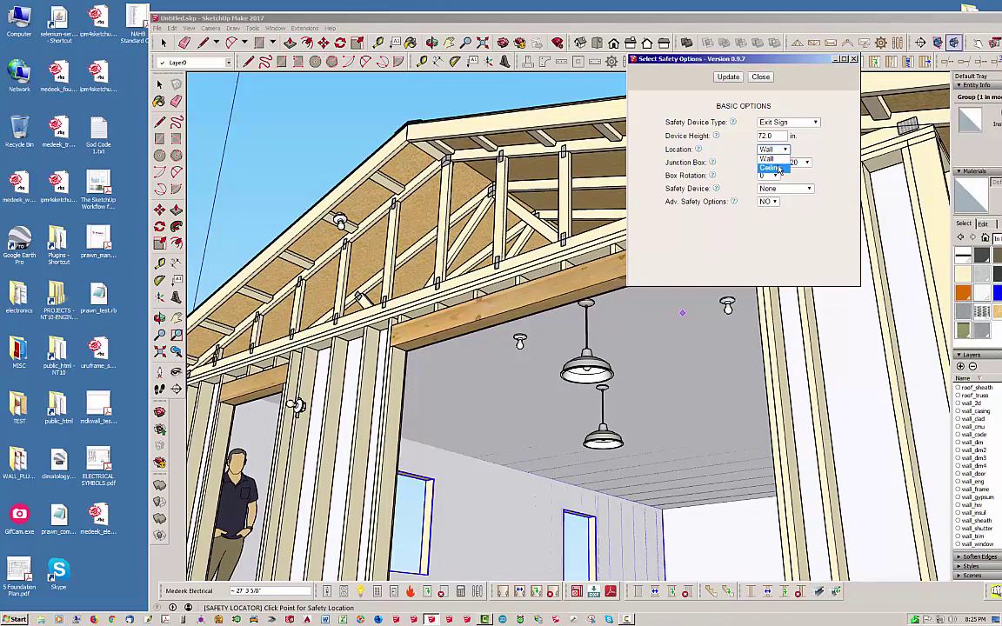
left_click(778, 169)
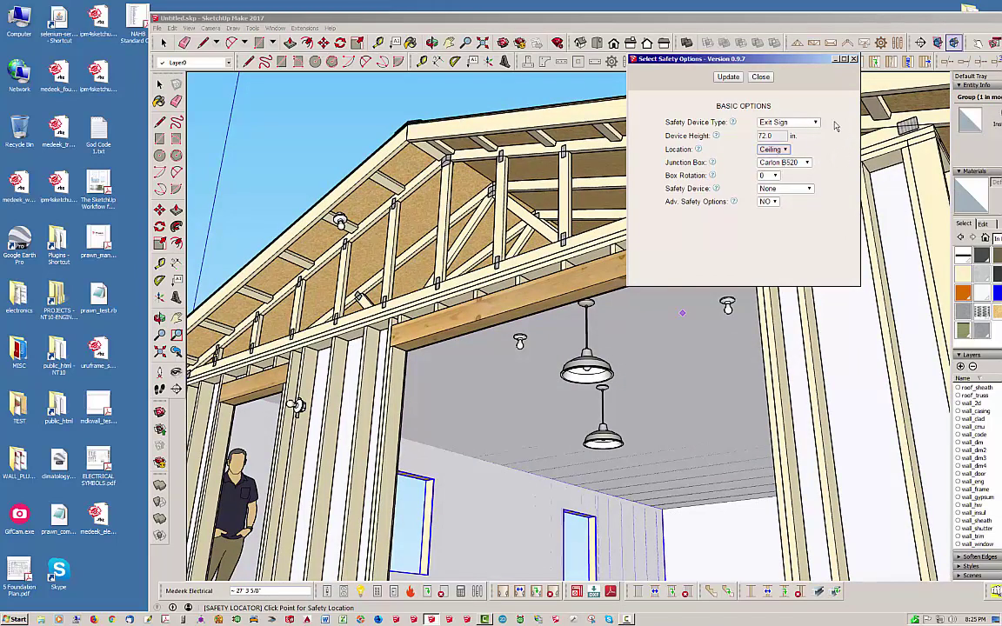
left_click(787, 191)
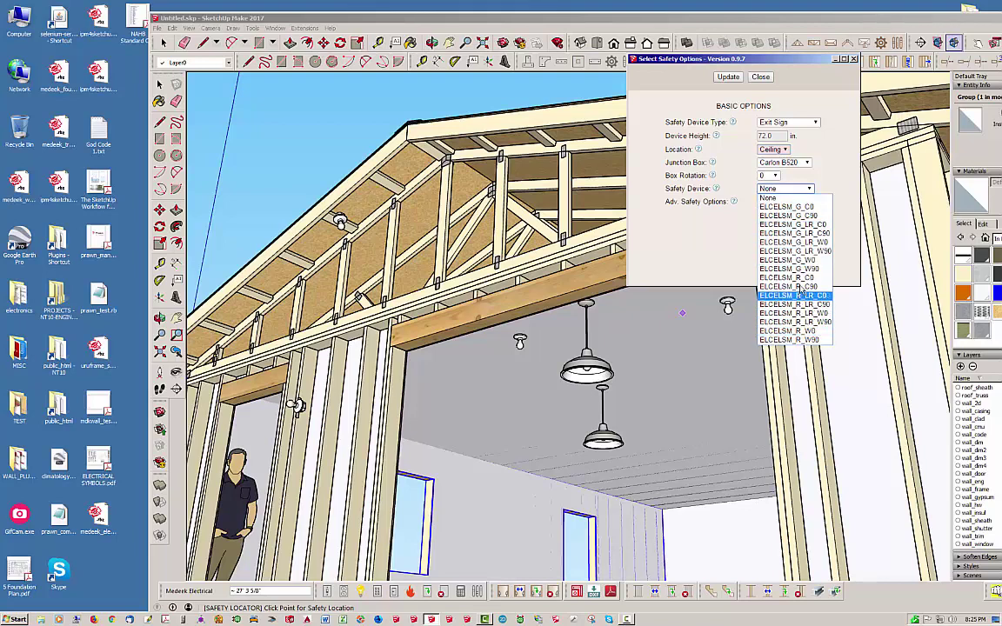
left_click(801, 208)
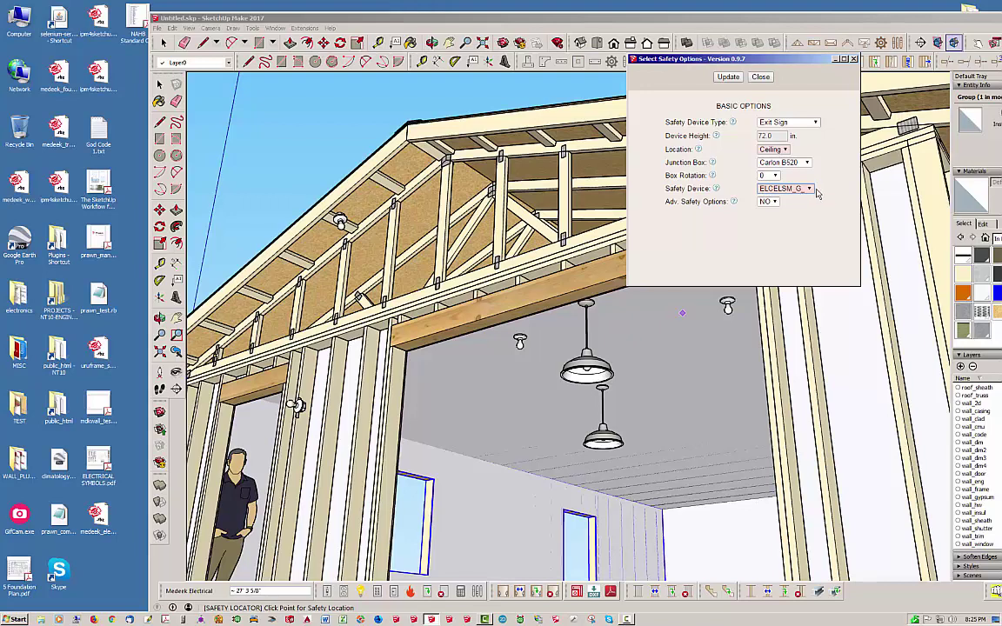
left_click(730, 77)
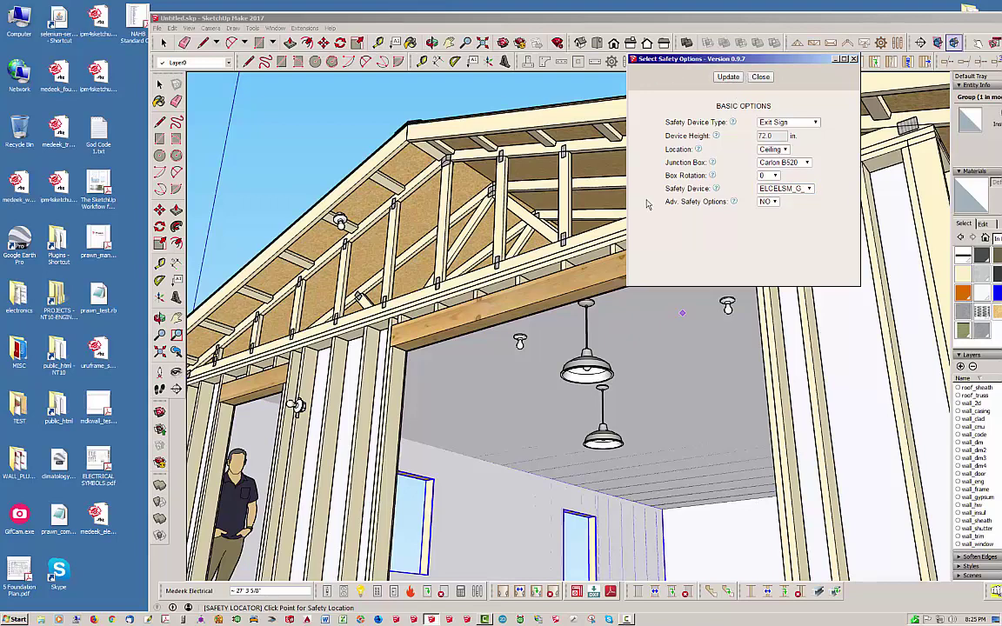
Place the green exit sign on the ceiling under the beam, then finish placing.
middle_click_drag(419, 328, 482, 380)
scroll(485, 381, "up", 4)
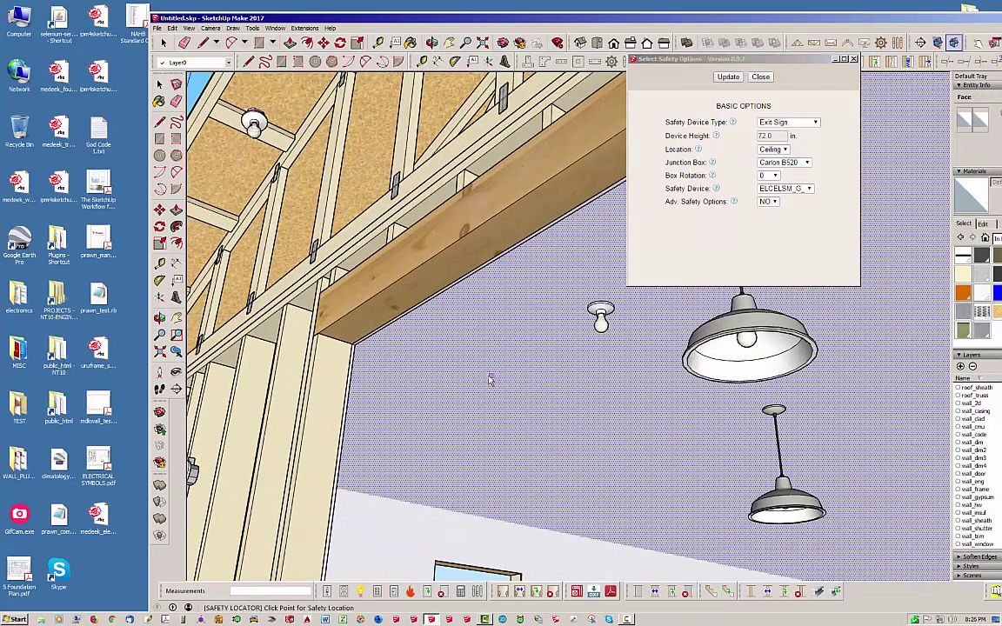
left_click(486, 360)
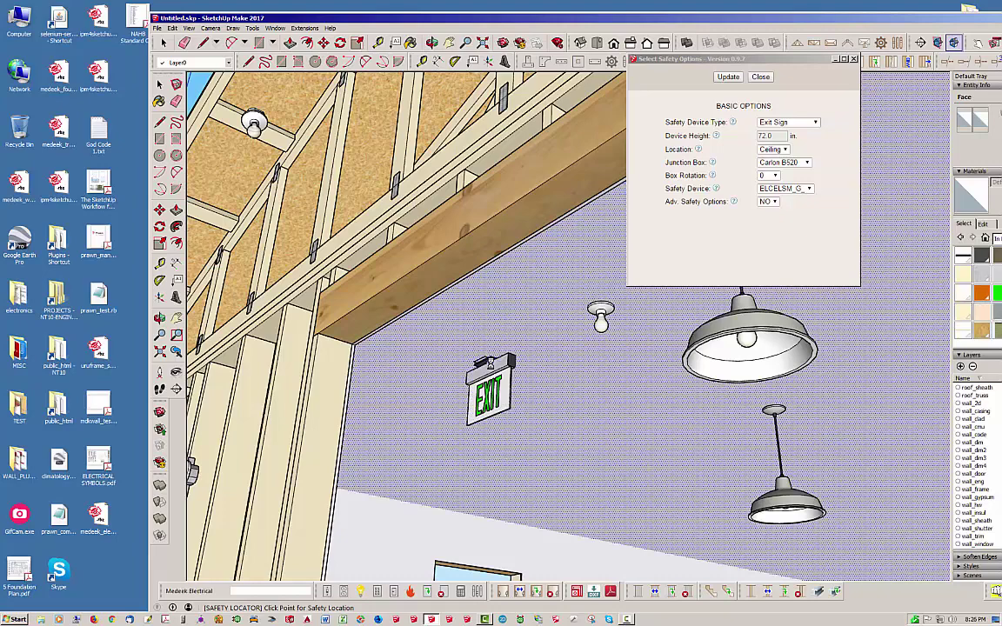
middle_click_drag(435, 321, 537, 334)
key("space")
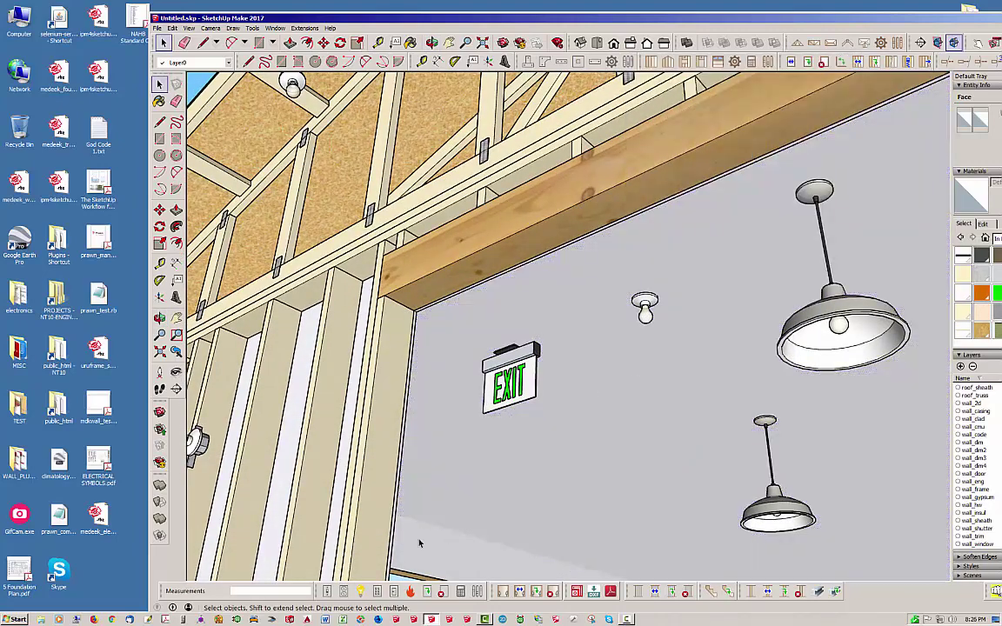
Edit the ceiling exit sign, trying ELCELSM_G_C90 and then a red-lettered model.
left_click(427, 591)
left_click(510, 378)
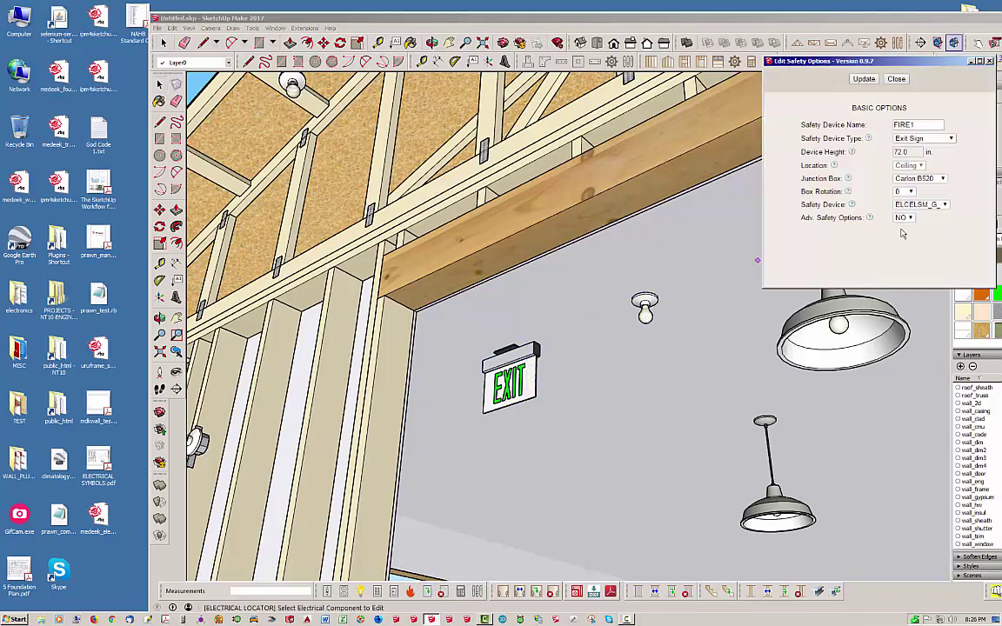
left_click(945, 205)
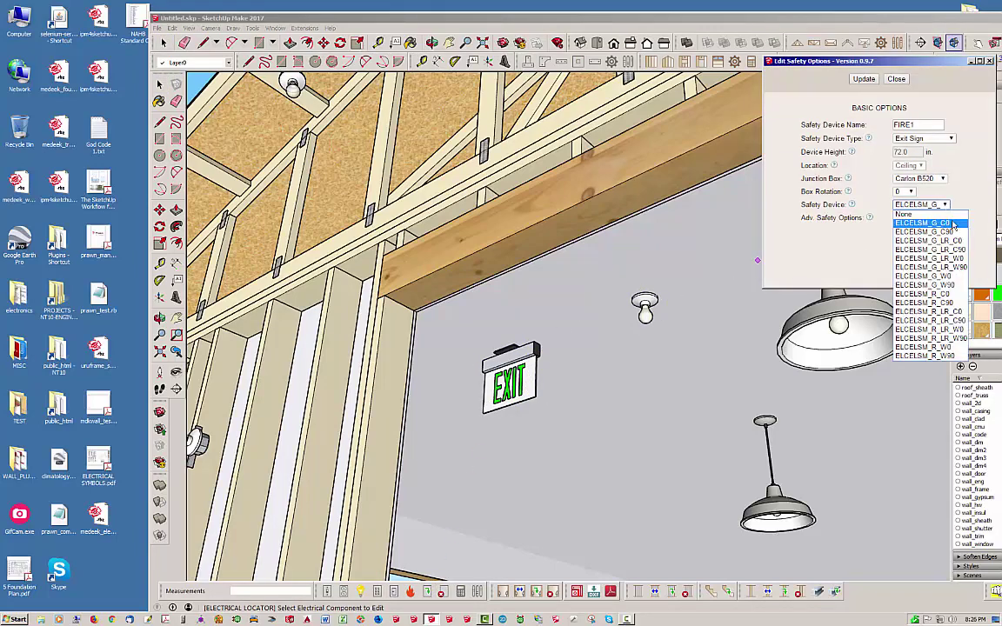
left_click(953, 233)
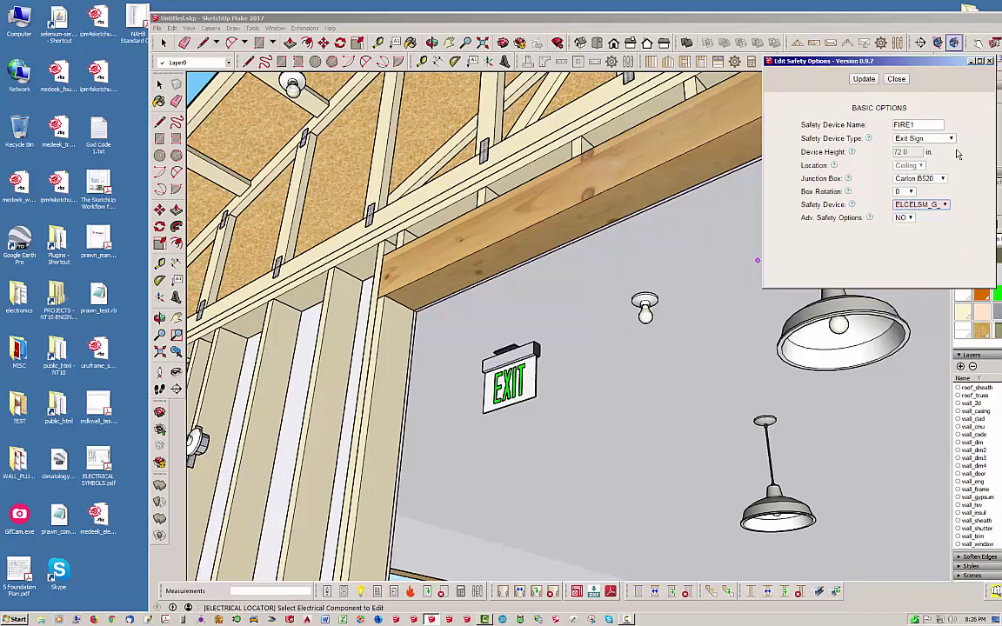
left_click(864, 79)
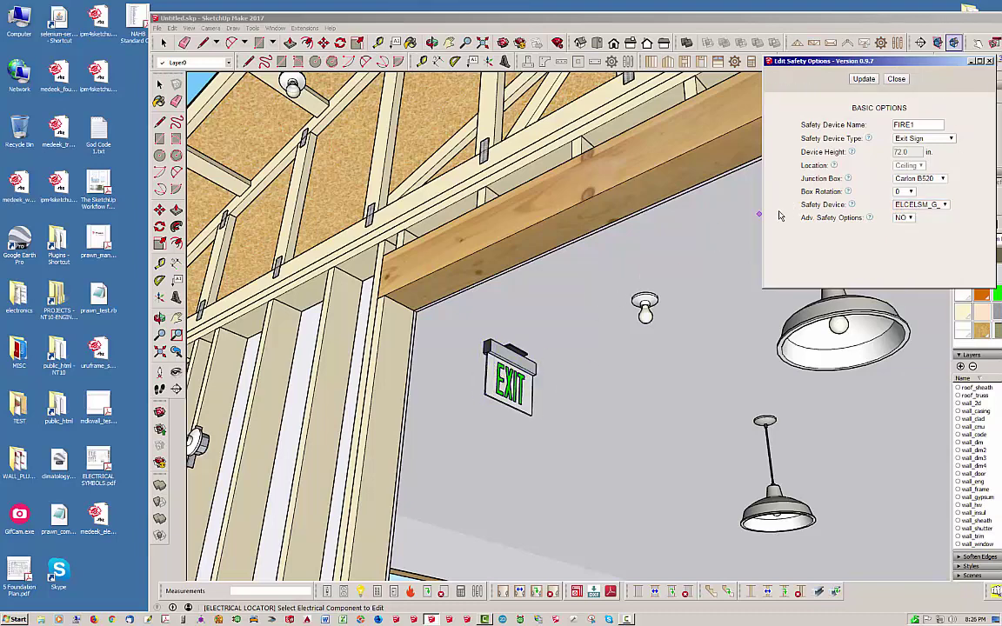
left_click(944, 204)
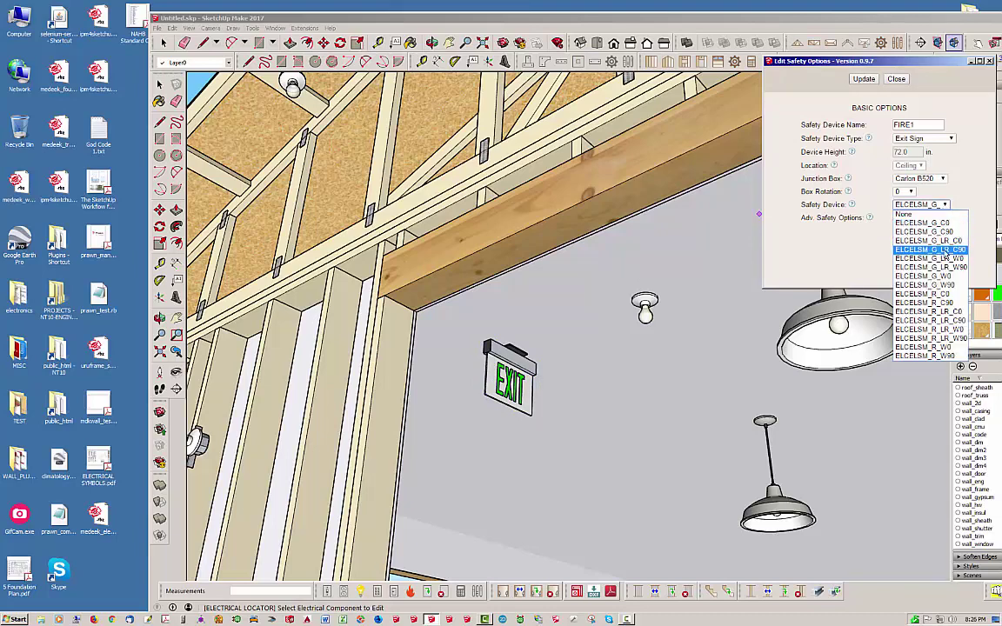
left_click(937, 309)
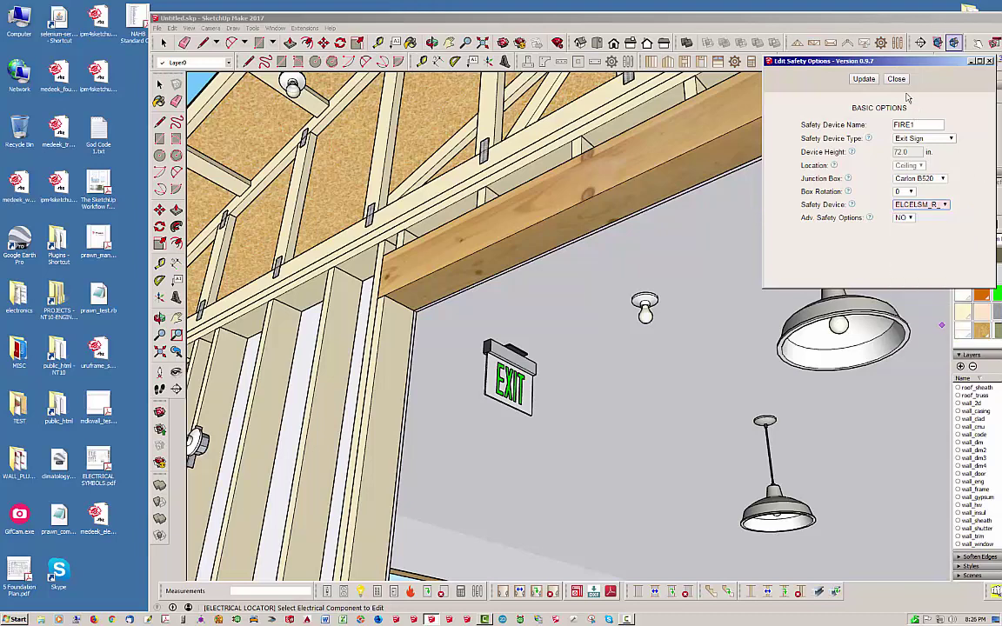
left_click(874, 79)
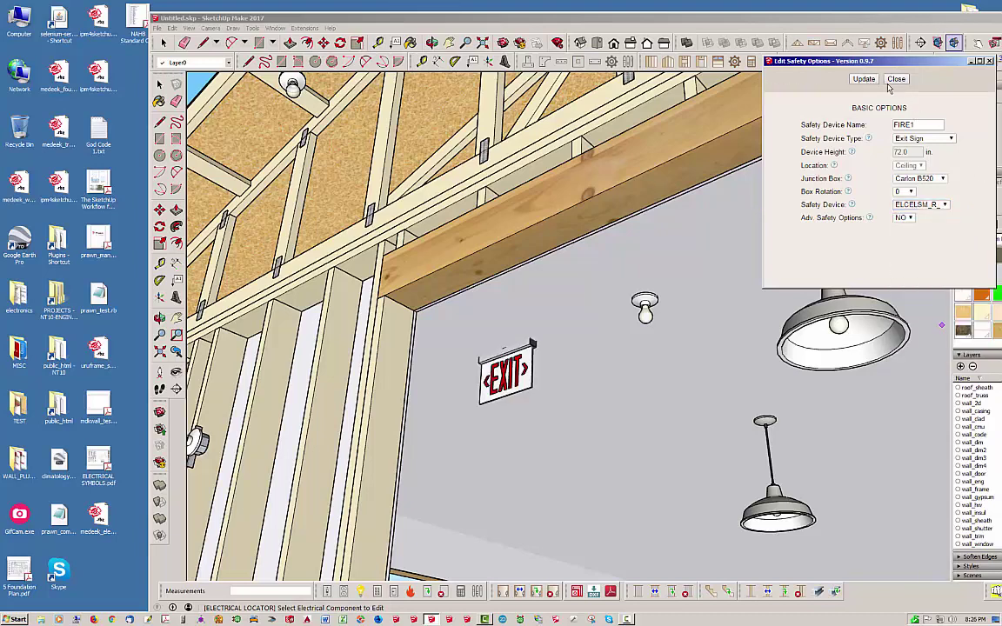
Switch the sign to ELCELSM_R_LR_W0, apply it, and close the edit options.
middle_click_drag(588, 353, 525, 358)
left_click(943, 205)
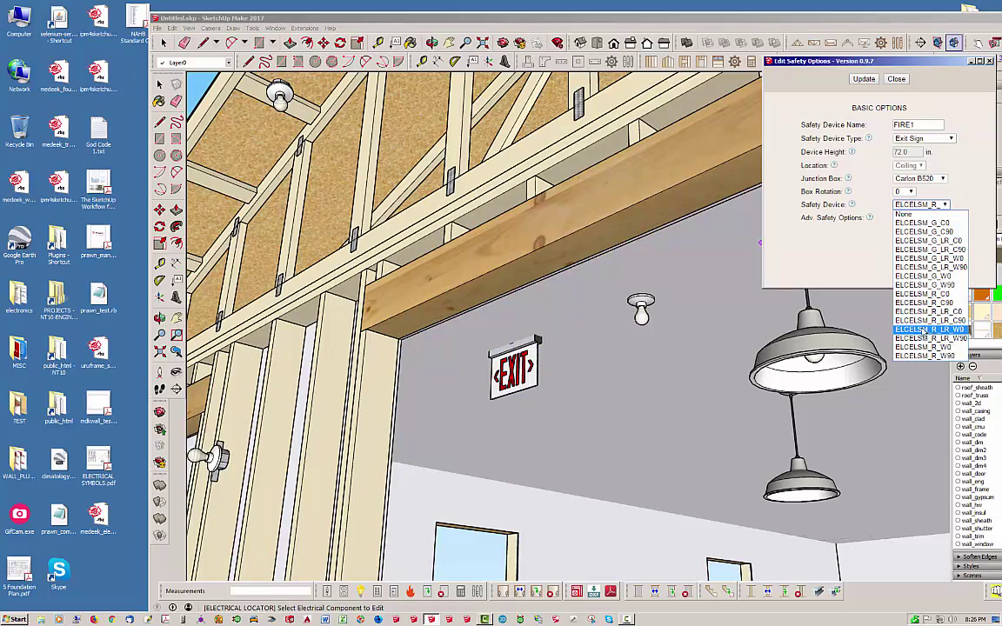
left_click(924, 330)
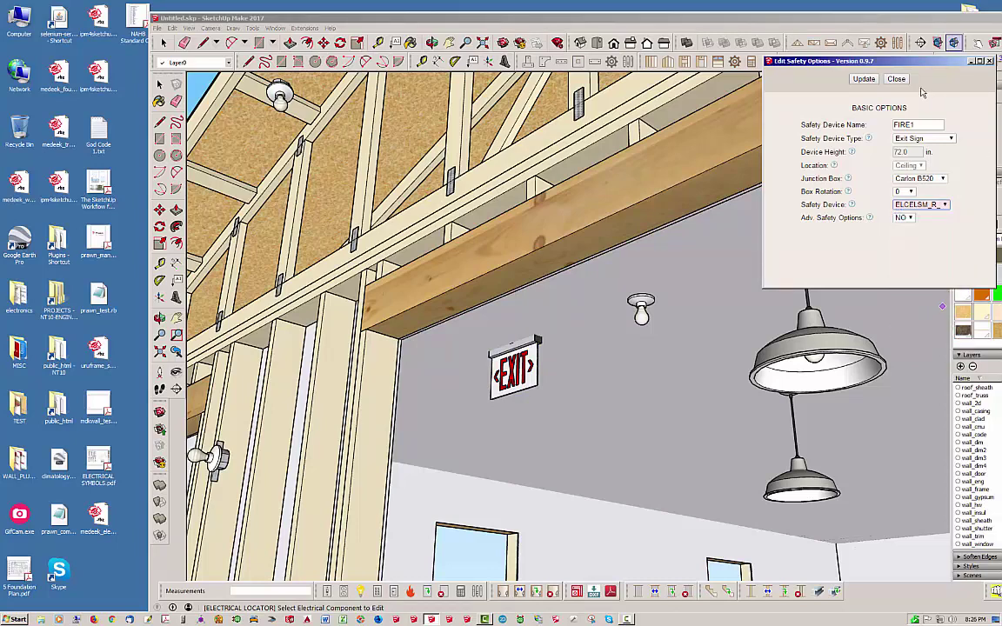
left_click(865, 79)
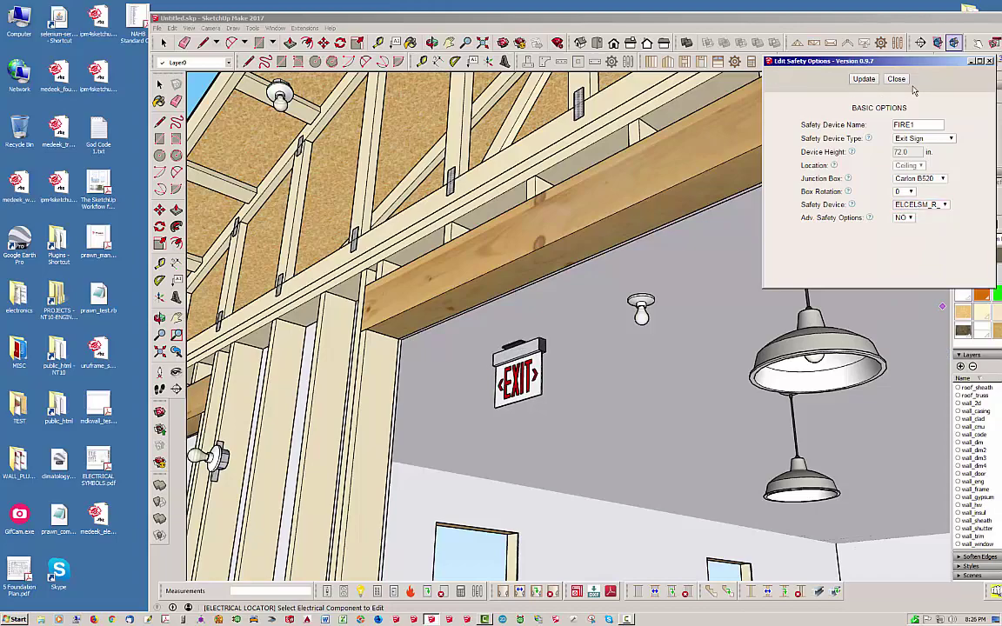
scroll(529, 304, "down", 3)
scroll(529, 340, "up", 3)
scroll(529, 340, "down", 5)
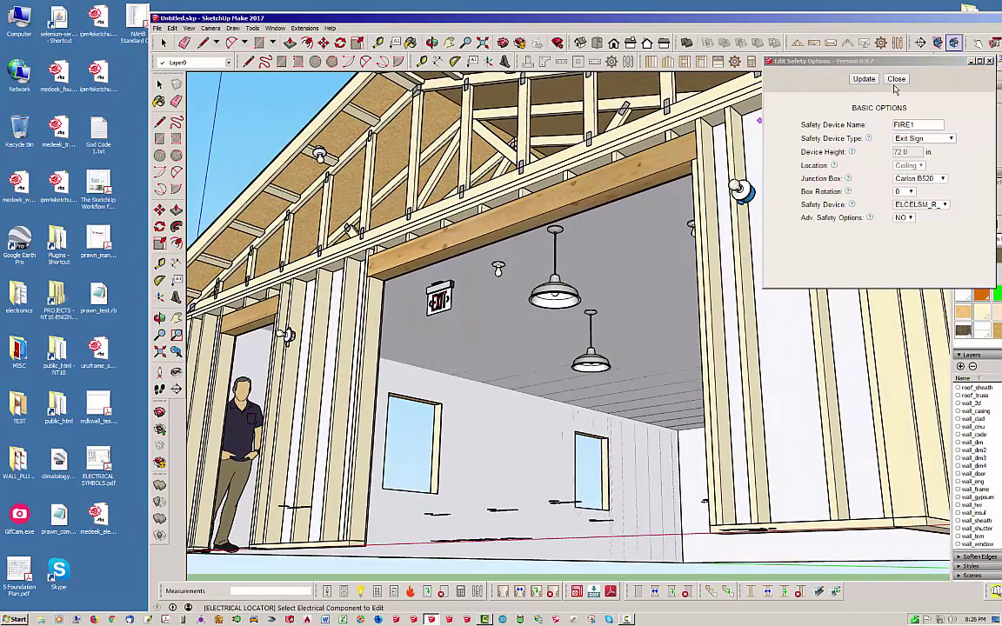
left_click(896, 79)
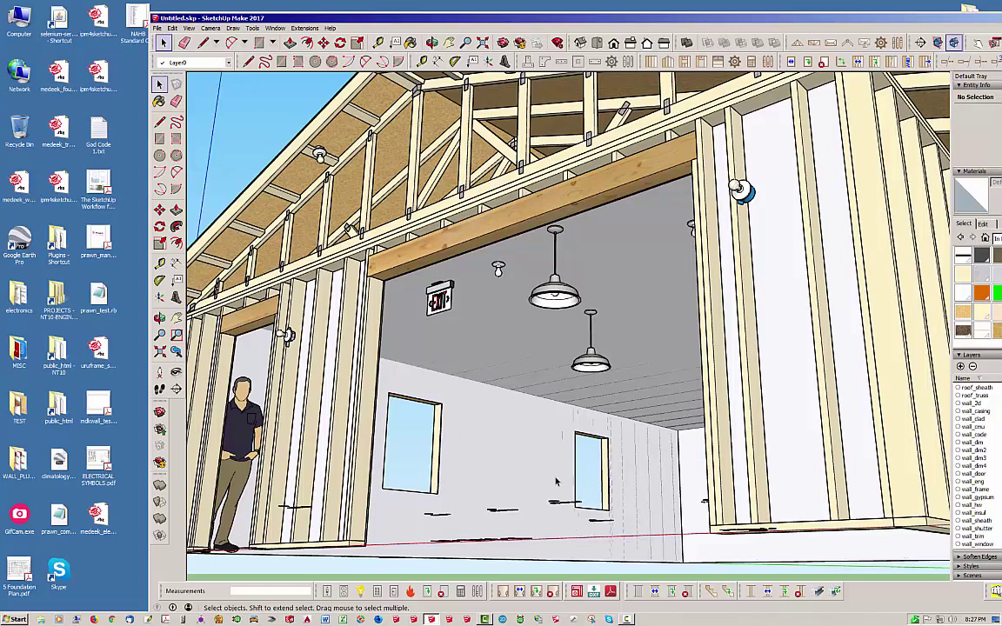
Set up a wall-mounted green ELCELSM_G exit sign in the safety device options.
left_click(411, 592)
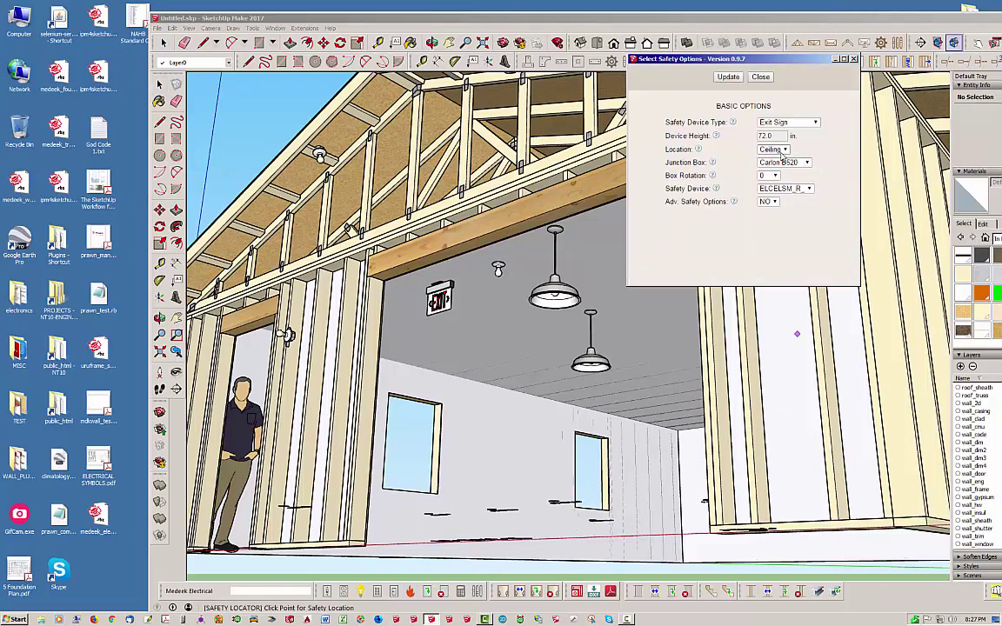
left_click(783, 150)
left_click(768, 161)
left_click(807, 190)
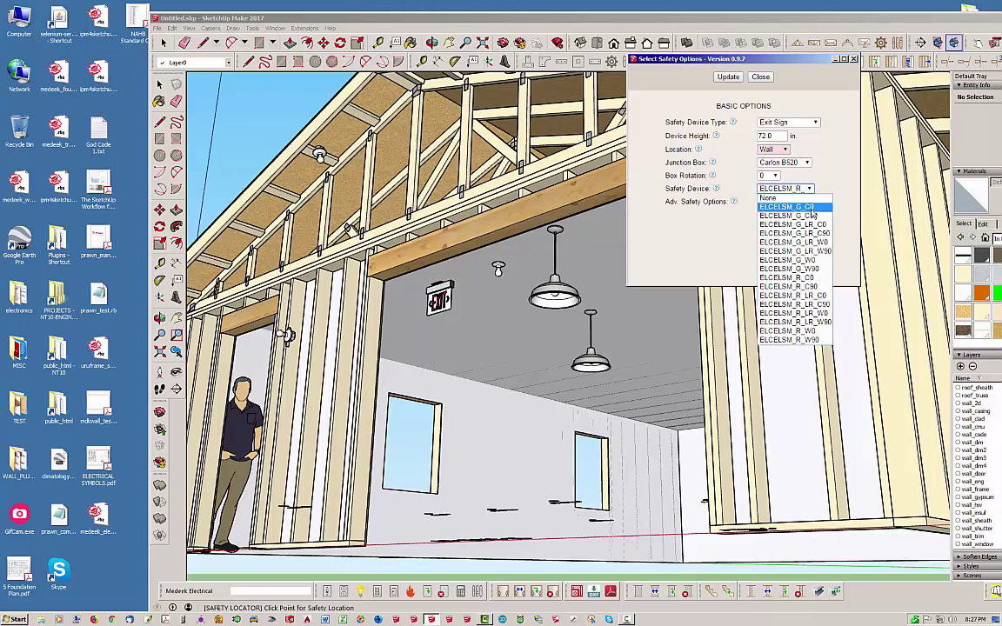
left_click(813, 266)
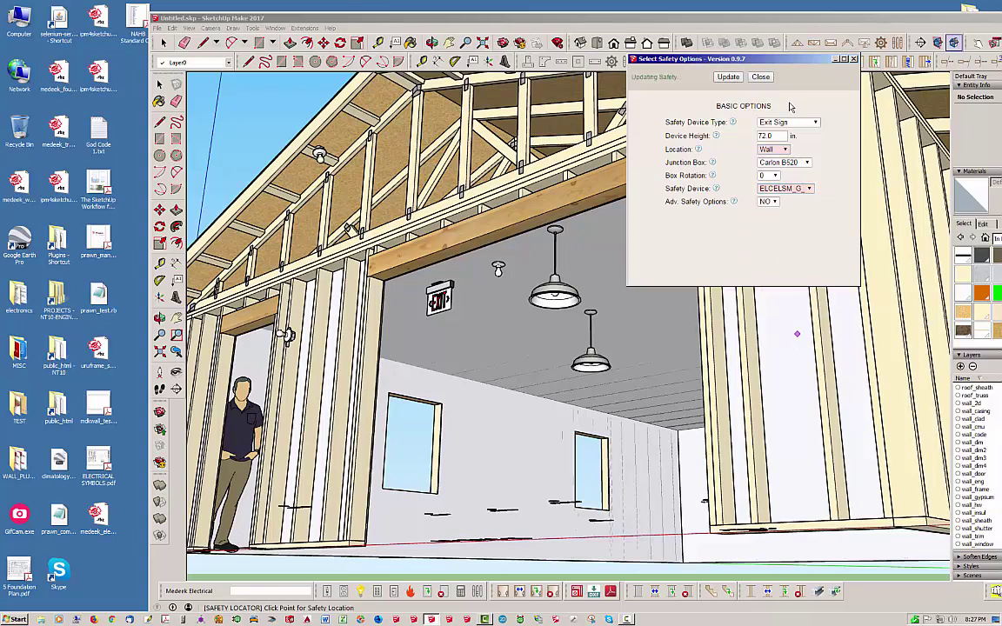
left_click_drag(778, 66, 867, 53)
Place the exit sign 72 in. high on a left-wall stud and finish placing.
middle_click_drag(574, 365, 378, 358)
scroll(505, 336, "down", 3)
scroll(378, 358, "up", 5)
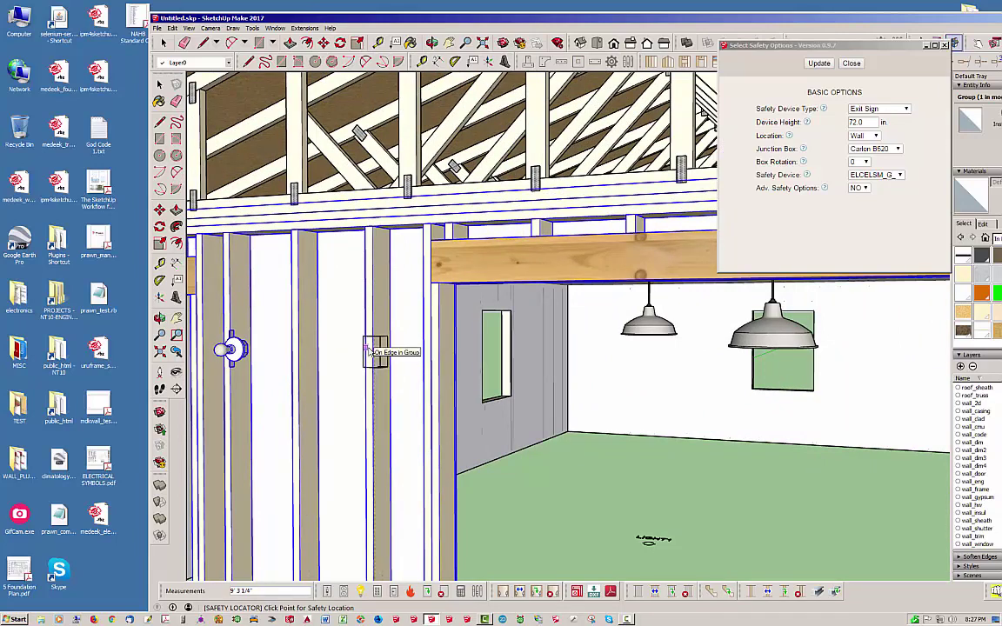
left_click(375, 352)
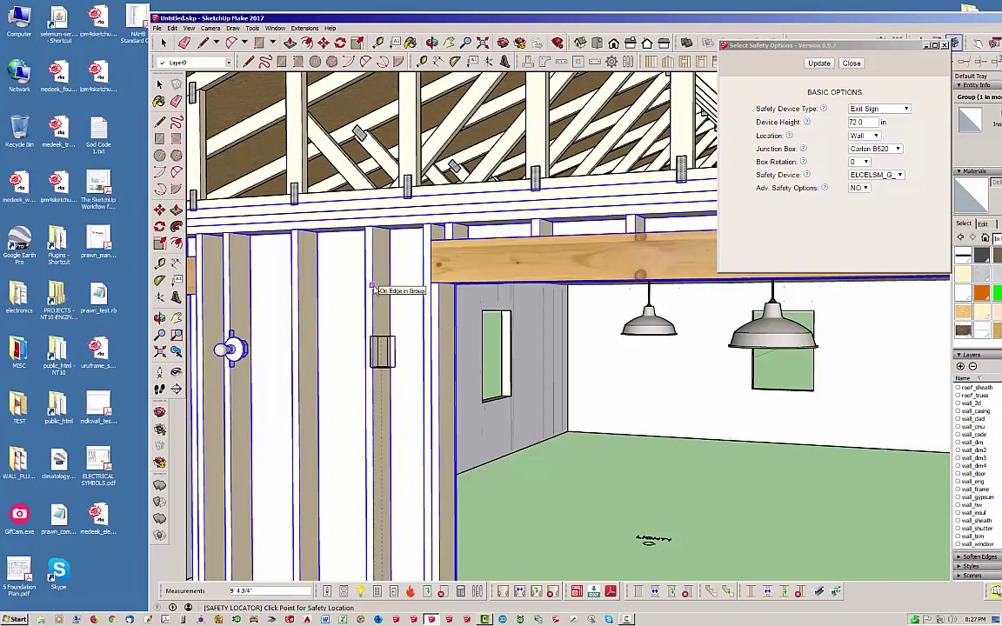
left_click(372, 287)
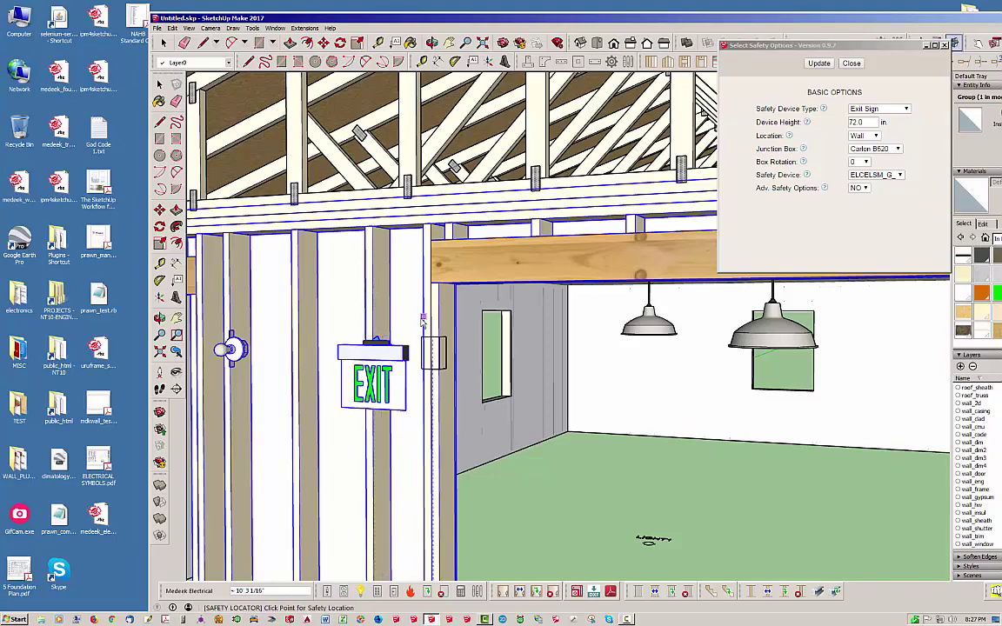
key("space")
middle_click_drag(372, 287, 380, 424)
Make the wall_clad siding layer visible in the Layers panel.
scroll(380, 424, "up", 3)
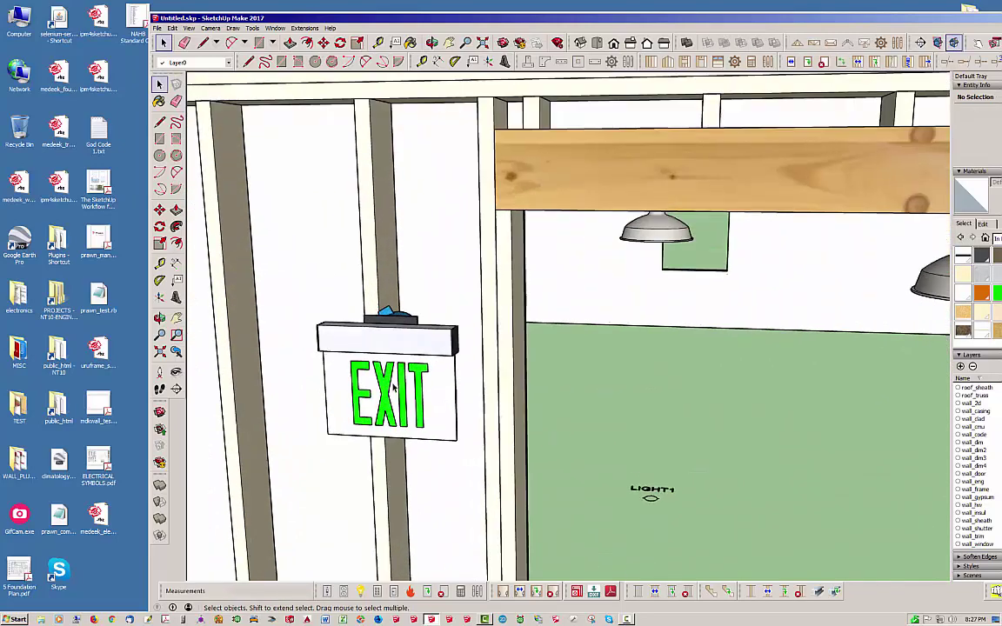
middle_click_drag(355, 350, 449, 275)
scroll(397, 275, "down", 6)
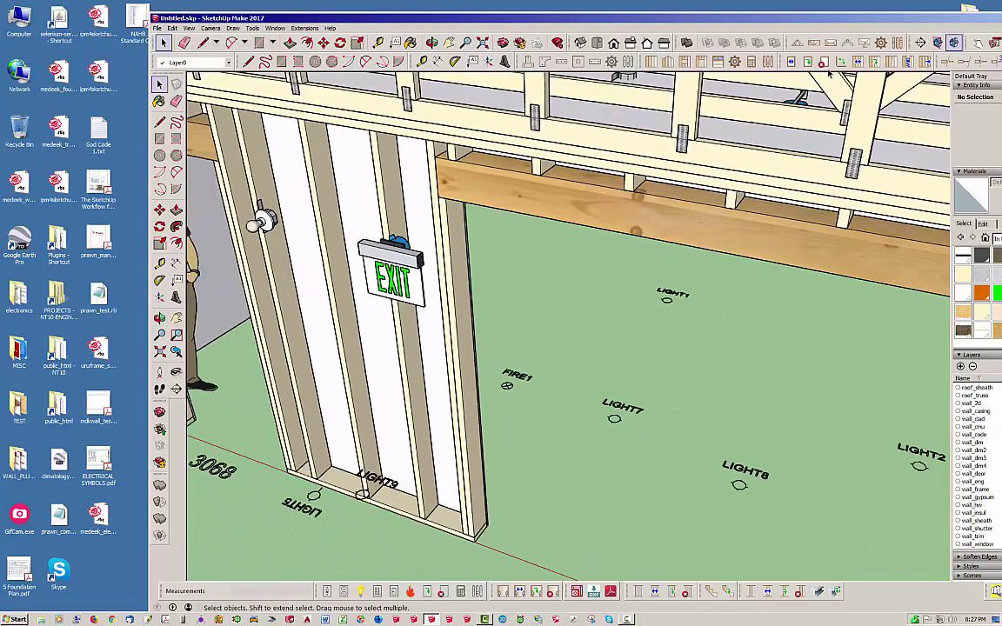
mouse_move(904, 23)
left_mouse_down()
mouse_move(753, 9)
mouse_move(781, 16)
left_mouse_up()
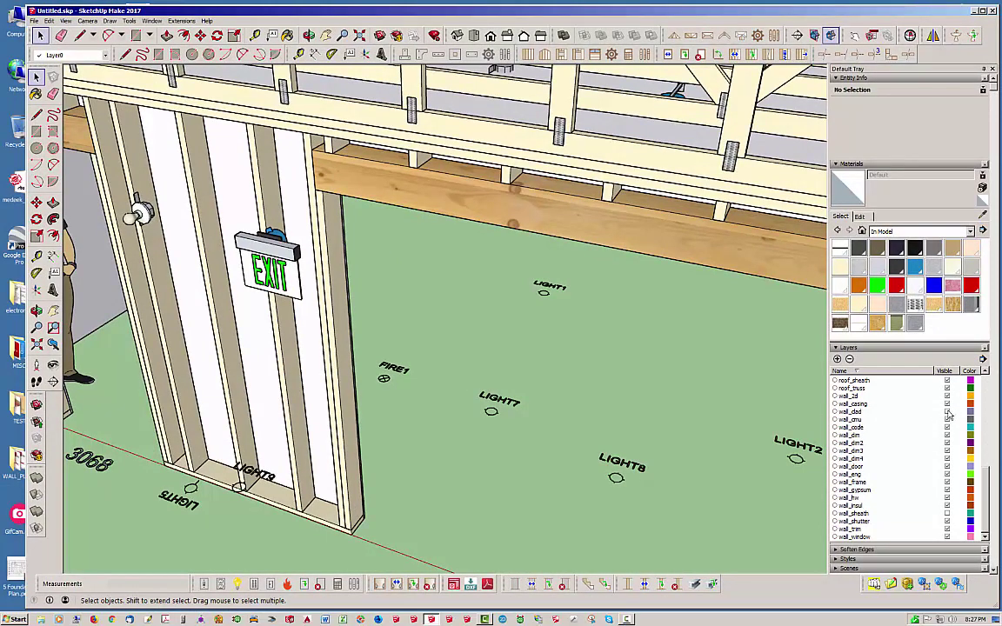
left_click(947, 412)
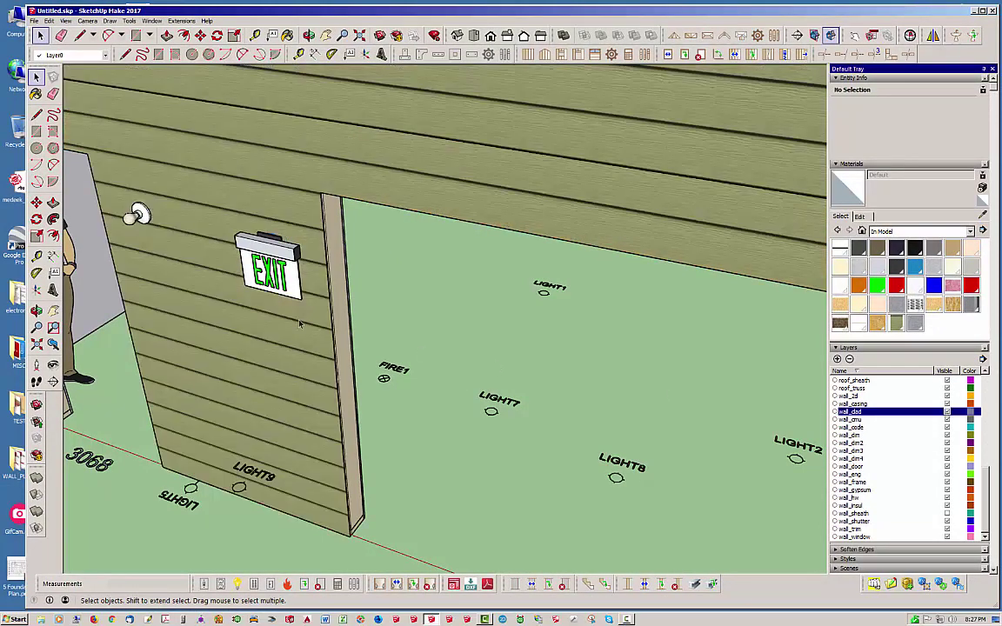
Orbit around the clad garage to view the doorway and exit sign.
middle_click_drag(300, 320, 555, 347)
scroll(379, 272, "up", 5)
scroll(379, 273, "up", 2)
scroll(275, 293, "down", 6)
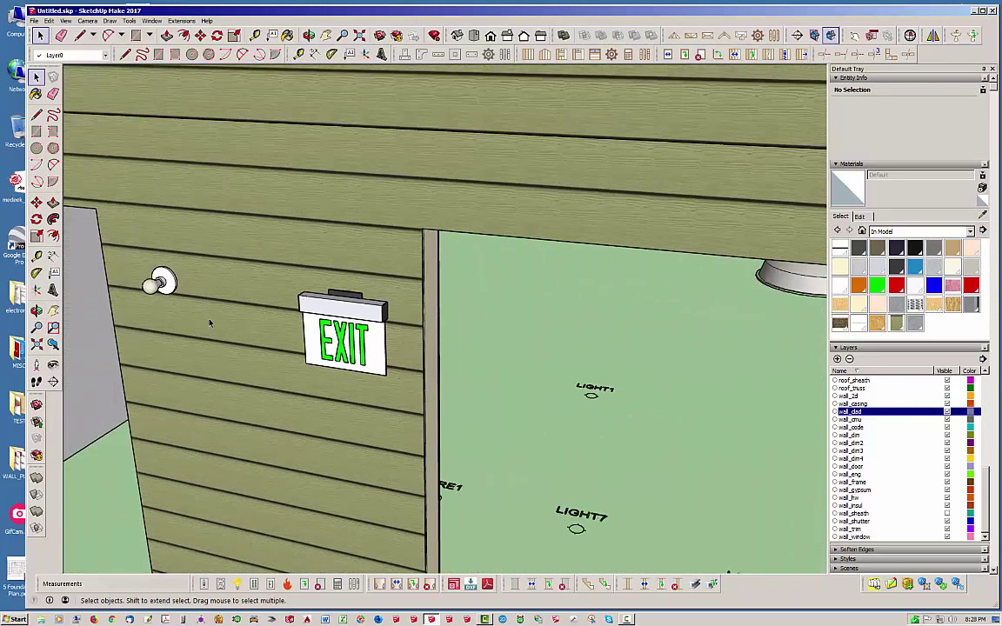
middle_click_drag(211, 316, 318, 302)
scroll(461, 294, "down", 3)
scroll(210, 308, "down", 2)
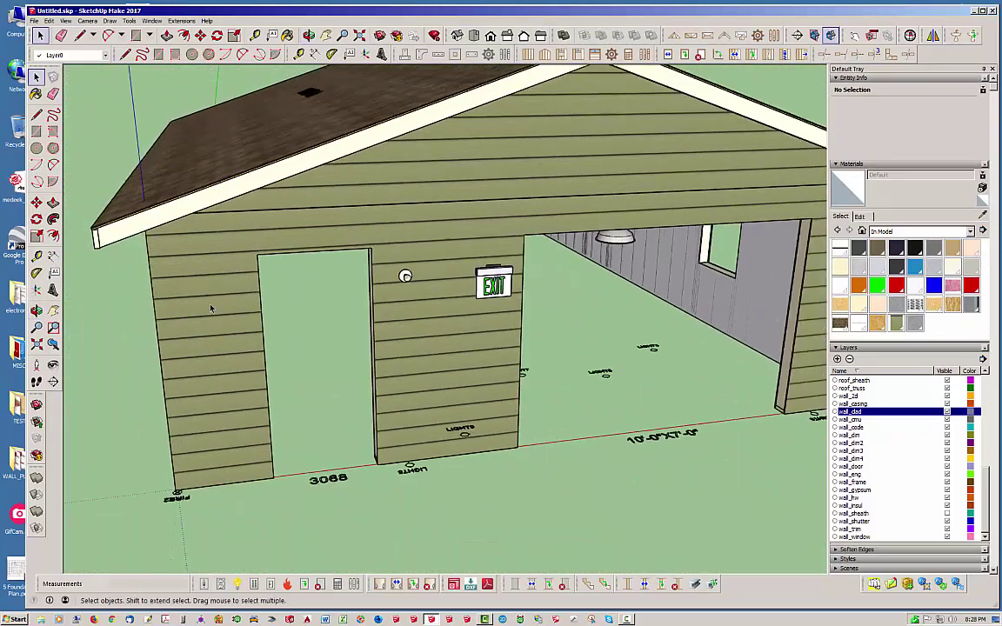
Orbit inside the garage to inspect the ceiling and sided walls.
middle_click_drag(210, 308, 135, 247)
middle_click_drag(217, 173, 308, 404)
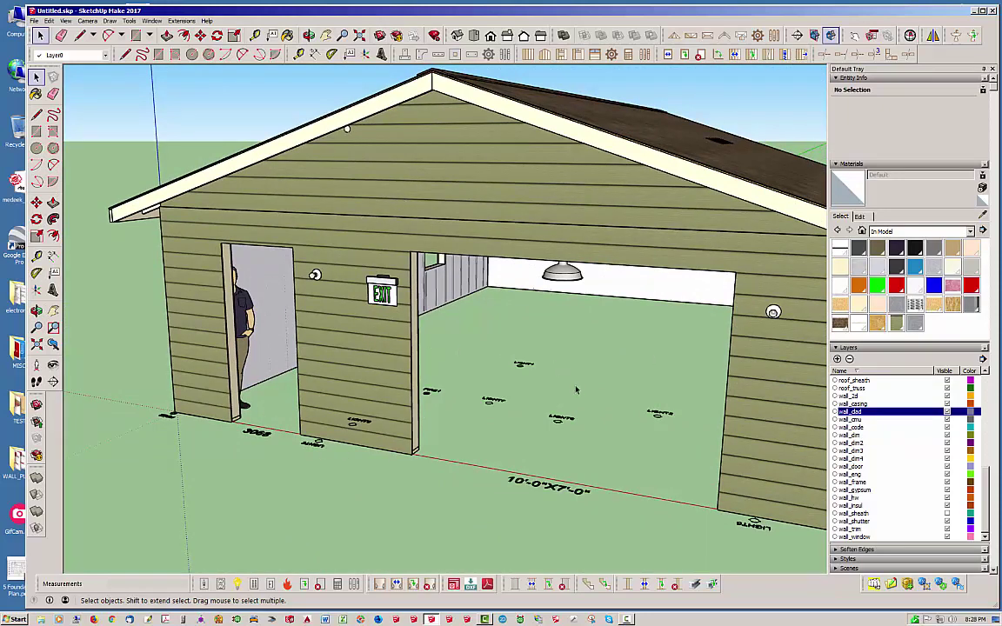
middle_click_drag(564, 388, 536, 357)
scroll(495, 376, "up", 4)
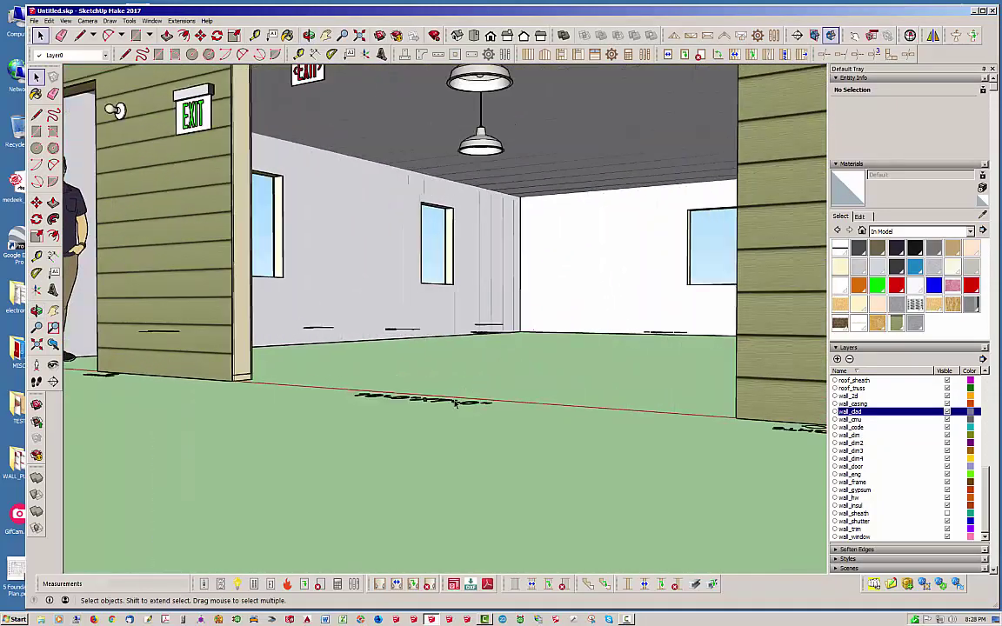
middle_click_drag(438, 401, 502, 406)
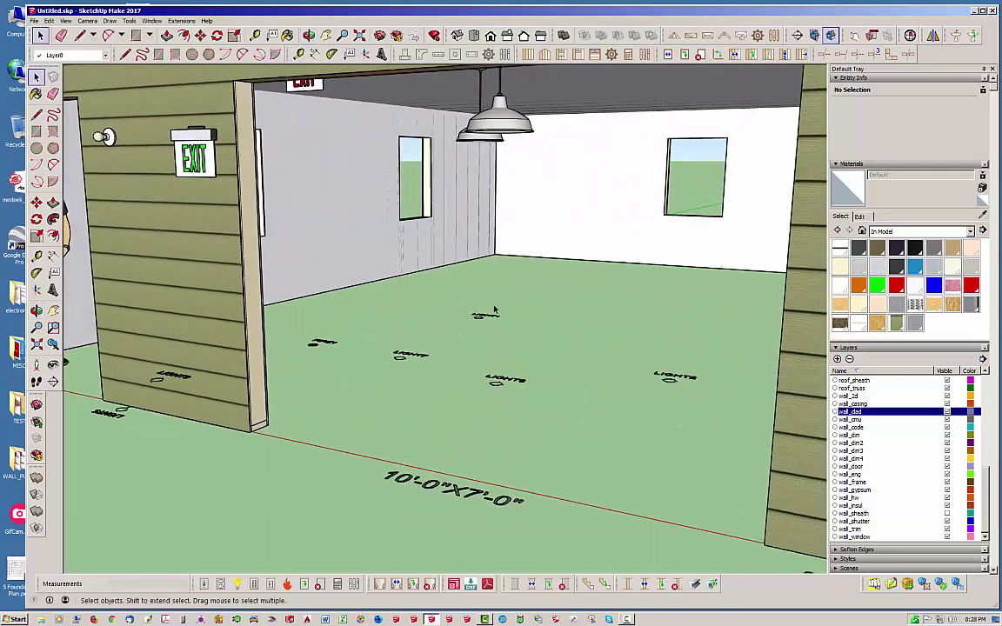
Deselect and close the floor lighting-symbols group.
left_click(503, 128)
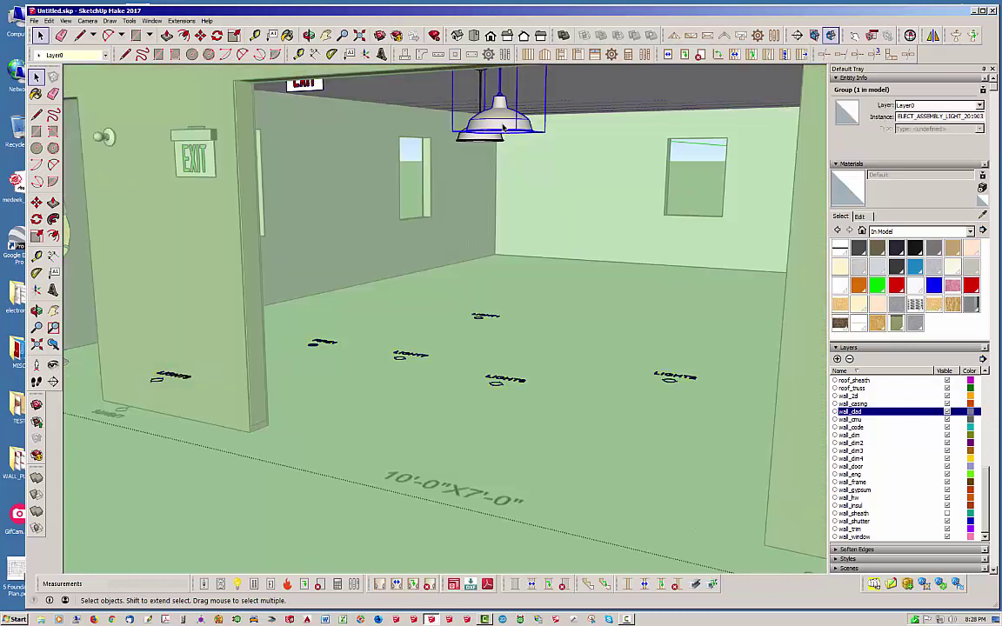
left_click(497, 381)
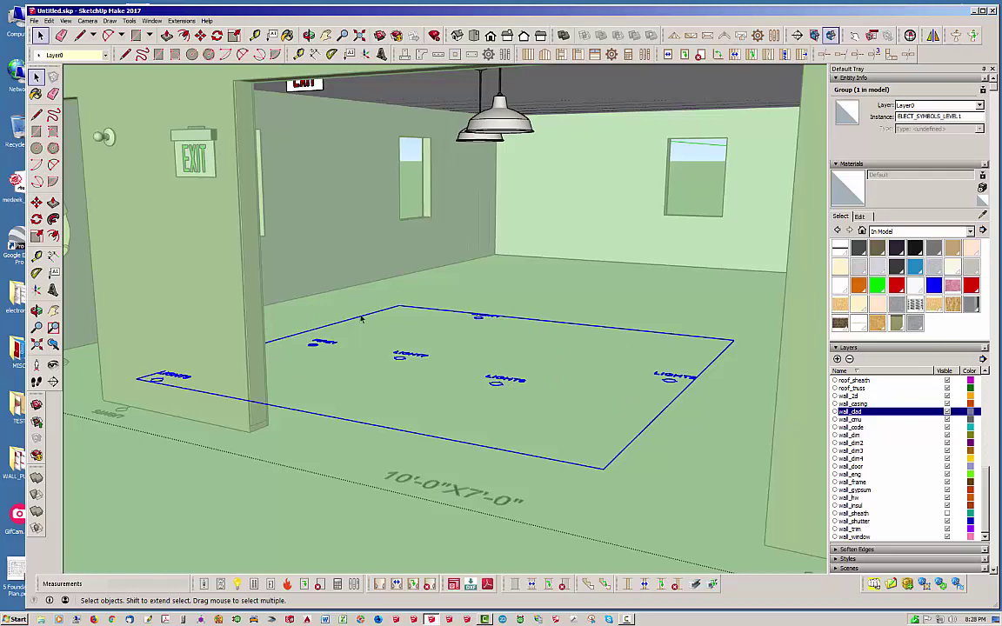
left_click(340, 455)
key("shift+z")
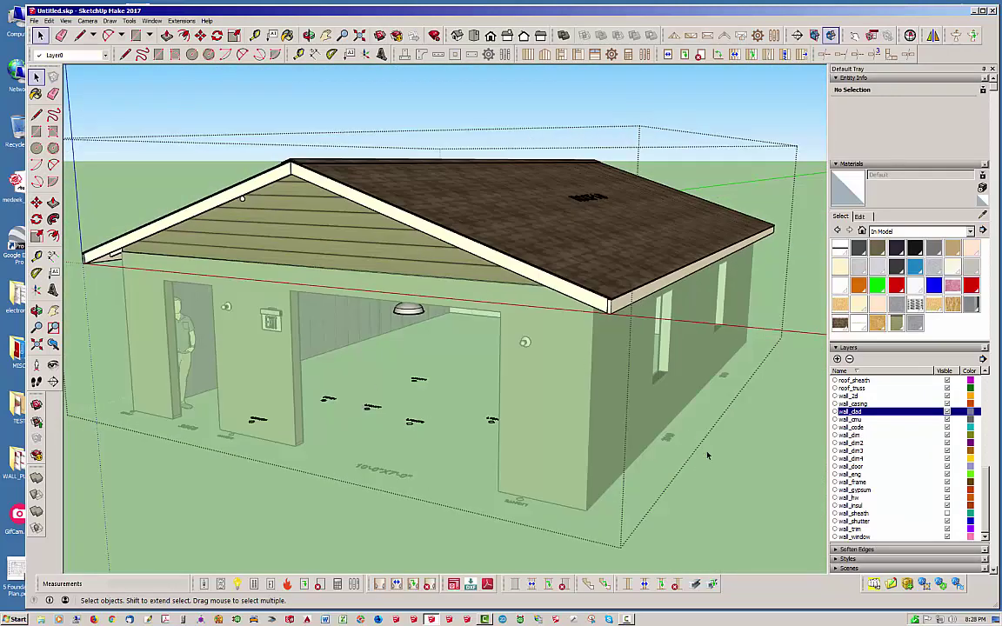
left_click(730, 462)
Orbit to a low, frontal view of the house.
left_click(426, 263)
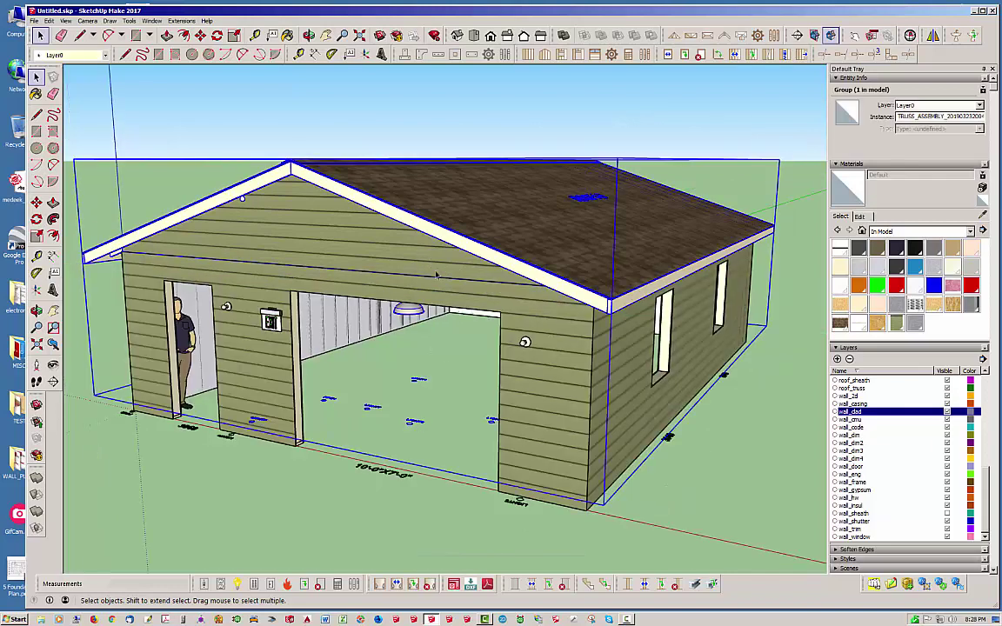
left_click(436, 500)
middle_click_drag(436, 499, 423, 219)
scroll(375, 230, "down", 1)
Delete the extra interior EXIT sign and the small ceiling and wall light fixtures.
left_click(320, 583)
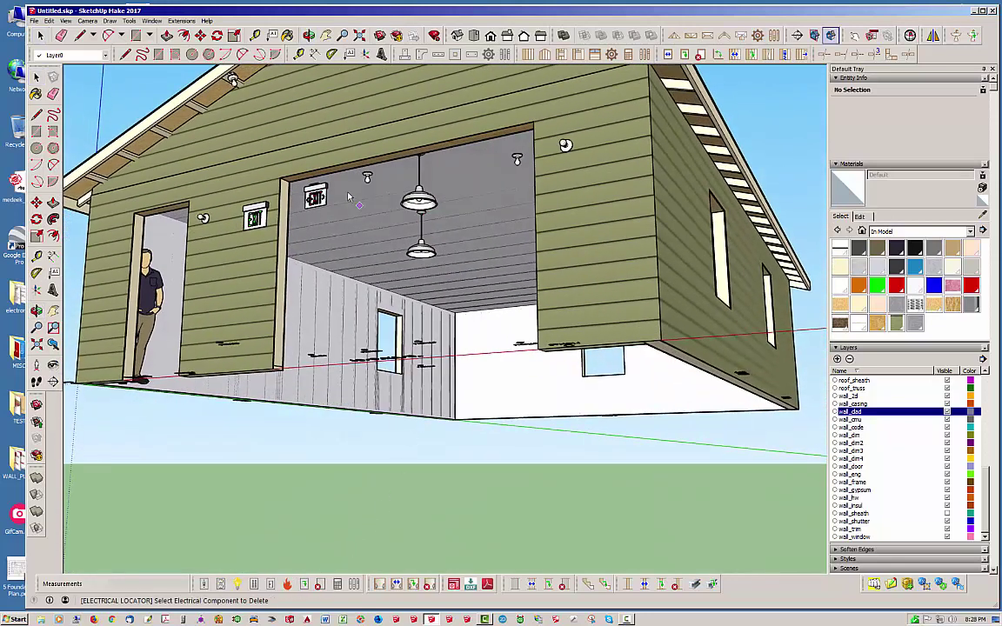
left_click(316, 198)
left_click(367, 179)
left_click(518, 162)
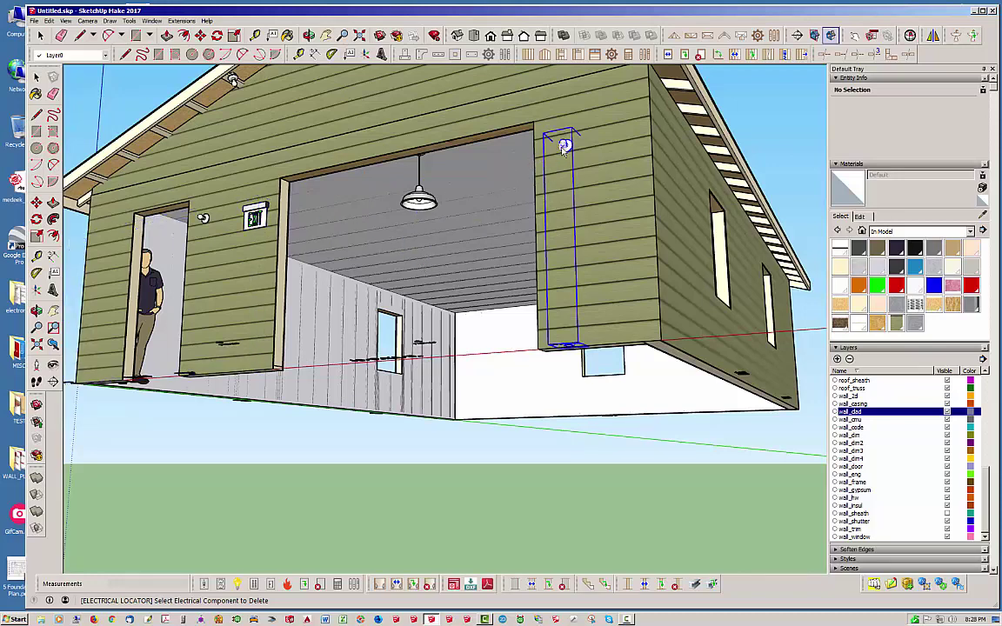
left_click(565, 146)
middle_click_drag(377, 318, 380, 359)
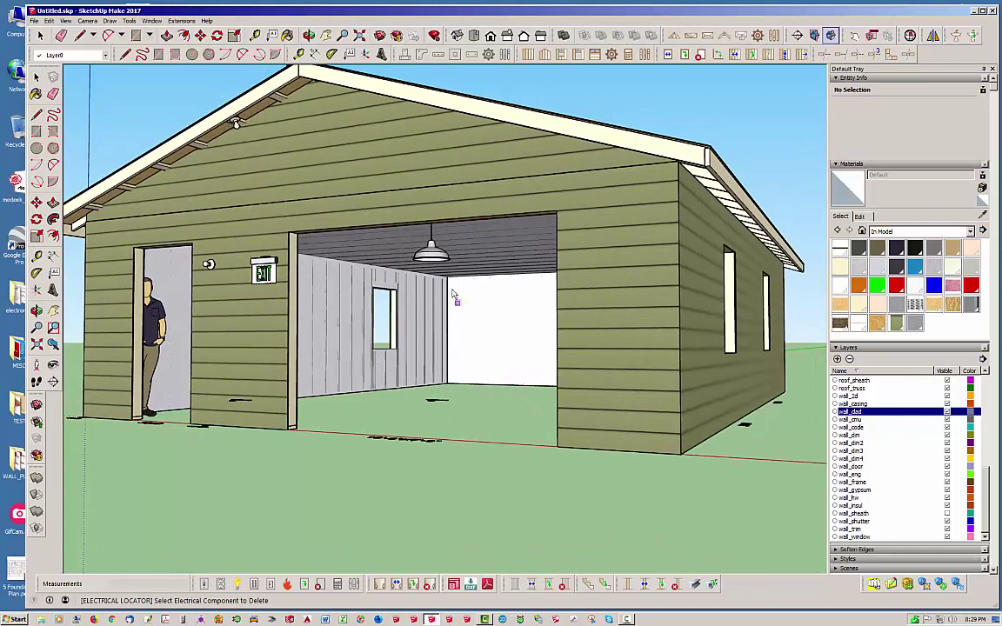
scroll(411, 313, "up", 3)
mouse_move(411, 313)
middle_mouse_down()
mouse_move(401, 342)
mouse_move(387, 284)
mouse_move(380, 311)
mouse_move(364, 313)
mouse_move(387, 286)
mouse_move(391, 317)
mouse_move(396, 305)
middle_mouse_up()
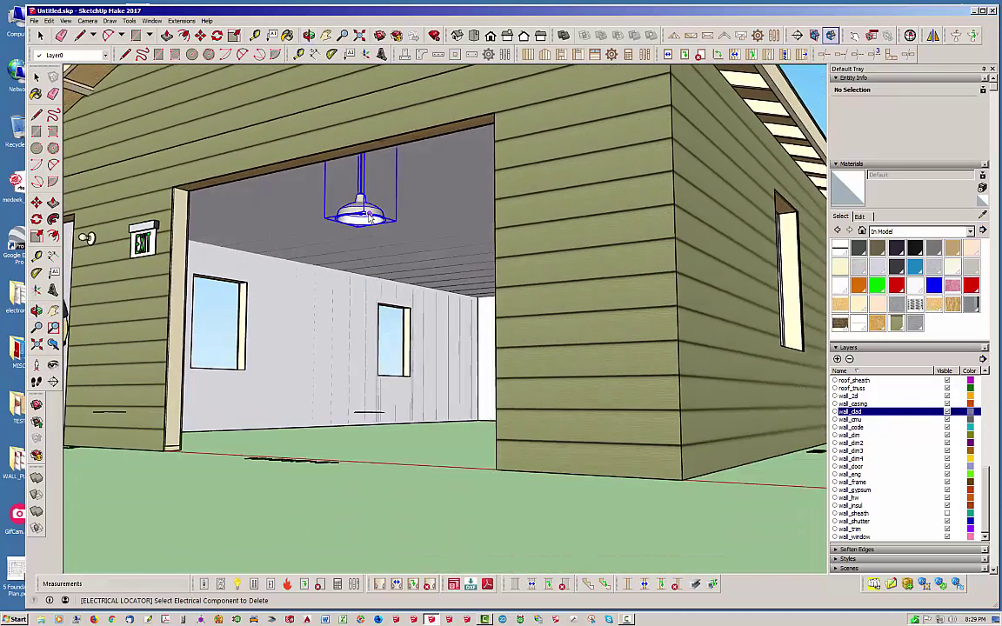
Open the building group to reach the remaining pendant light.
left_click(360, 213)
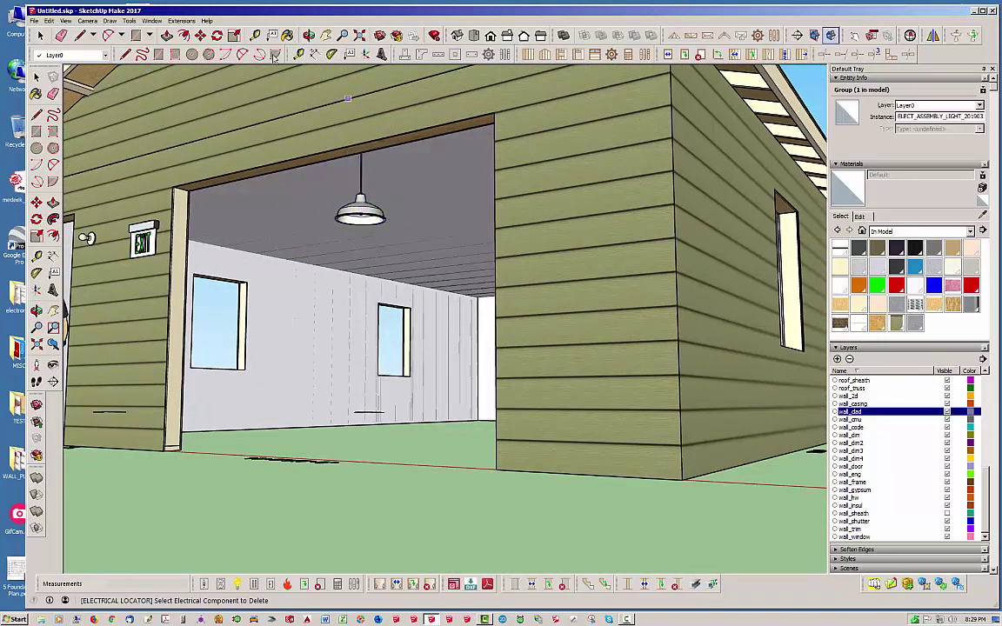
key("space")
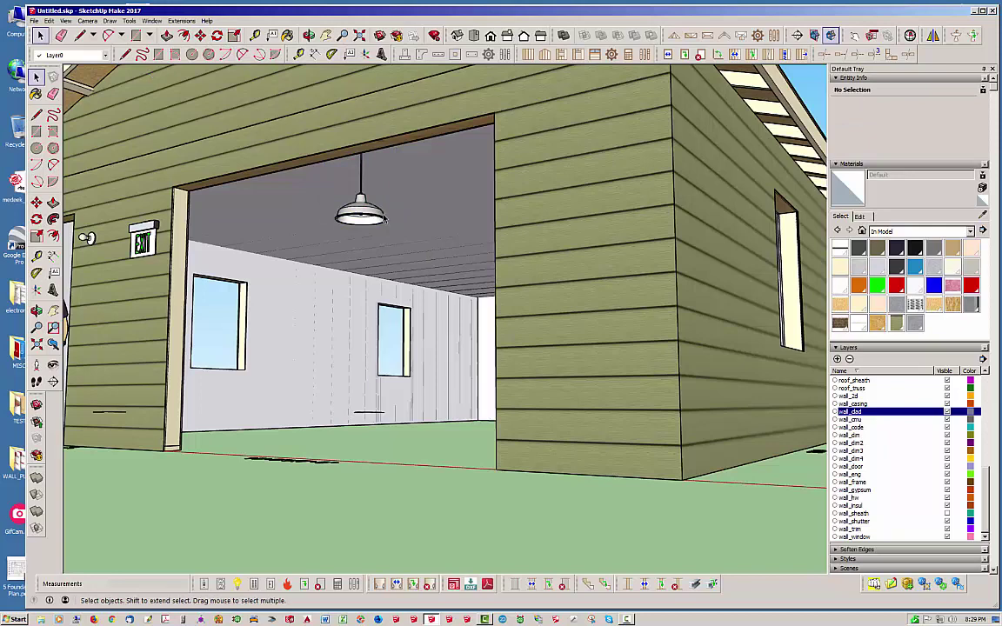
left_click(323, 195)
double_click(323, 194)
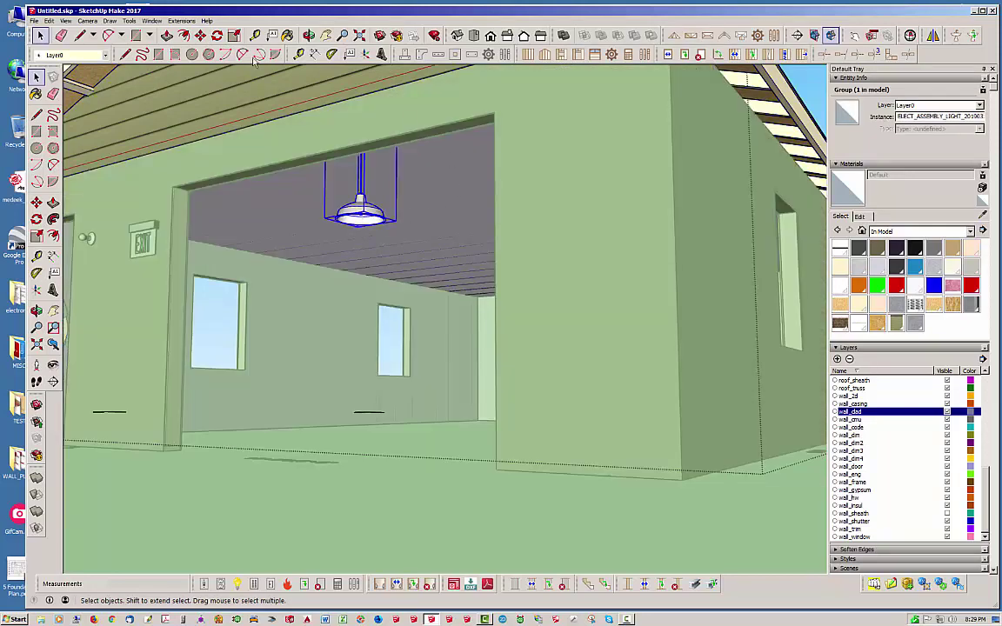
Move the pendant light fixture to a new spot on the garage ceiling.
left_click(200, 35)
middle_click_drag(403, 242, 313, 194)
scroll(425, 302, "down", 3)
middle_click_drag(425, 302, 254, 119)
scroll(254, 119, "up", 3)
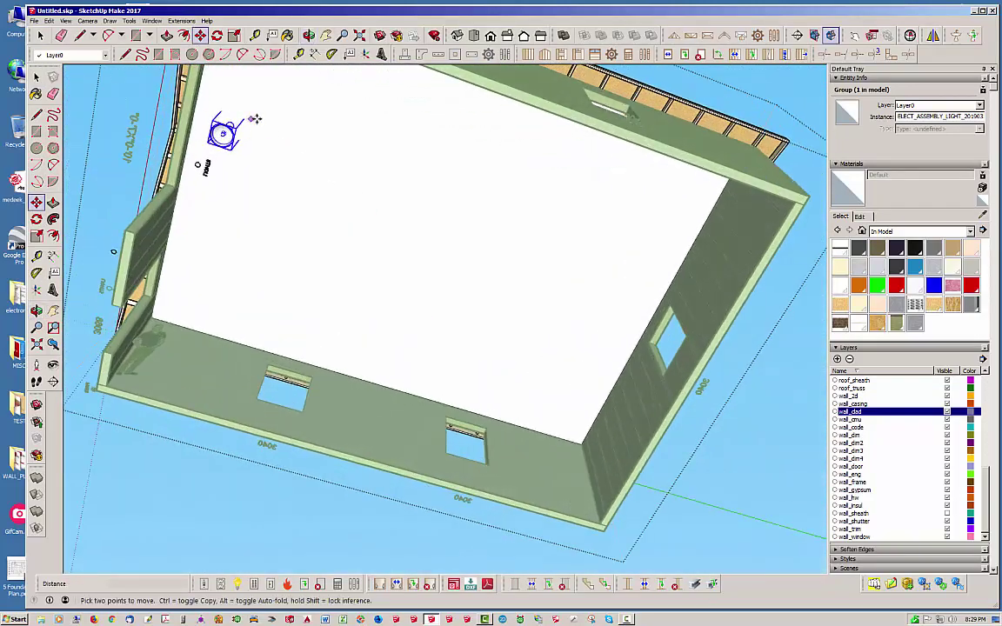
left_click(301, 139)
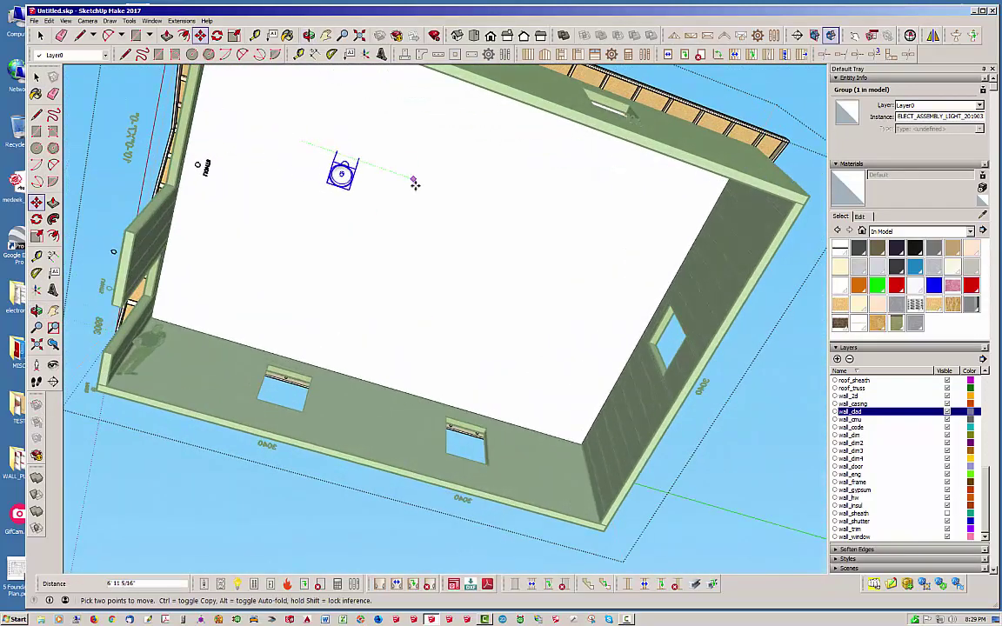
left_click(449, 194)
left_click(39, 35)
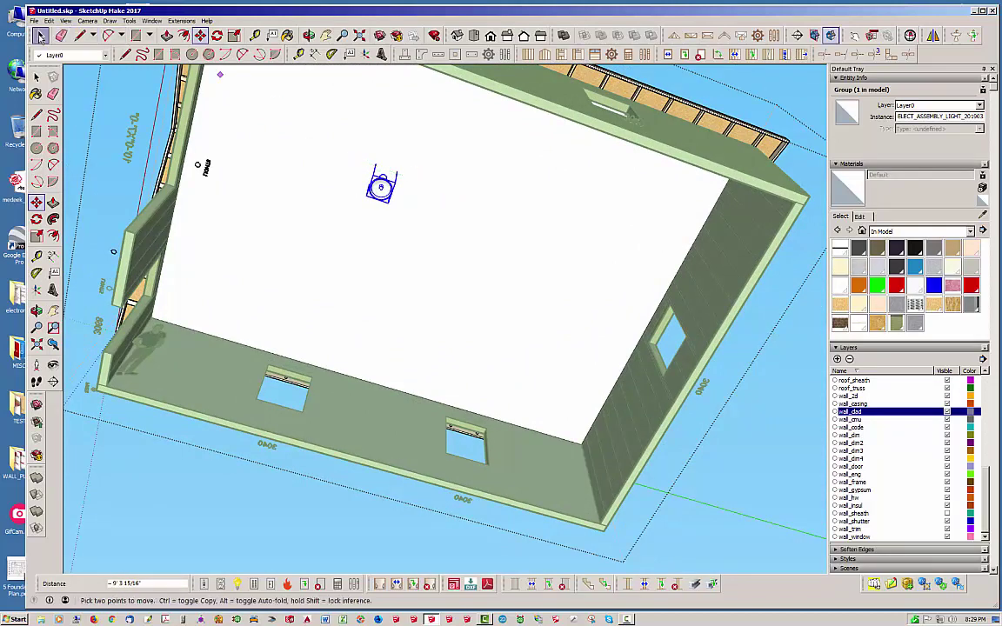
Leave the group and orbit to view the whole room's ceiling.
left_click(114, 90)
mouse_move(209, 178)
middle_mouse_down()
mouse_move(232, 196)
mouse_move(258, 306)
middle_mouse_up()
scroll(217, 213, "up", 5)
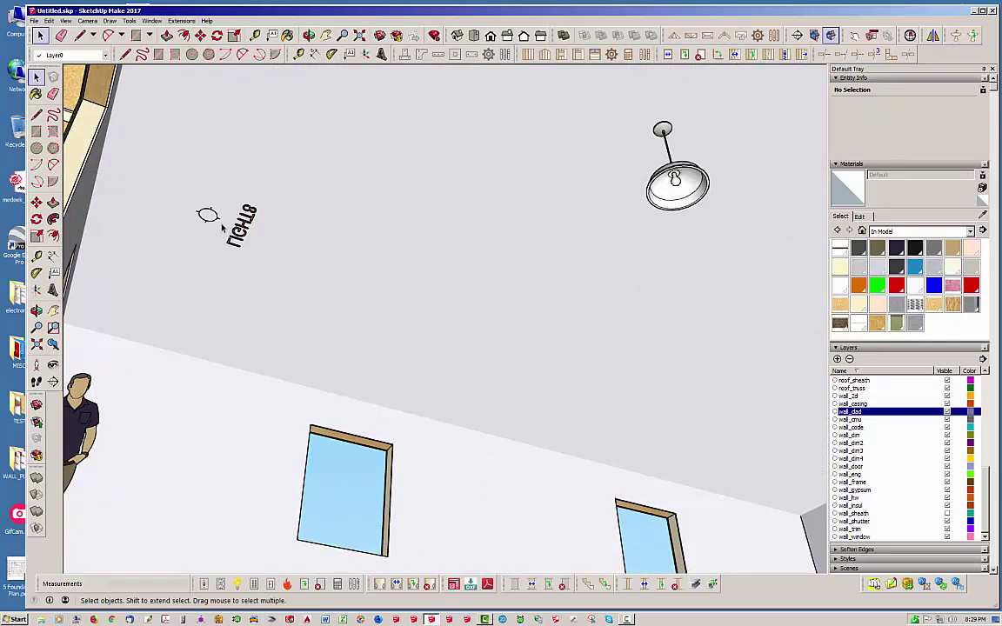
scroll(224, 228, "down", 5)
middle_click_drag(283, 215, 404, 380)
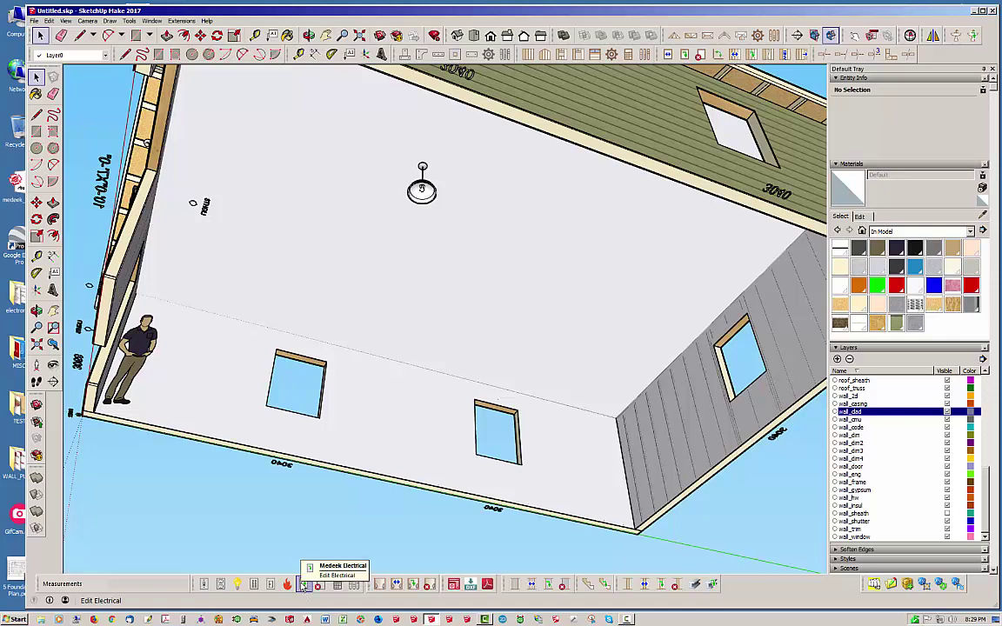
left_click(306, 588)
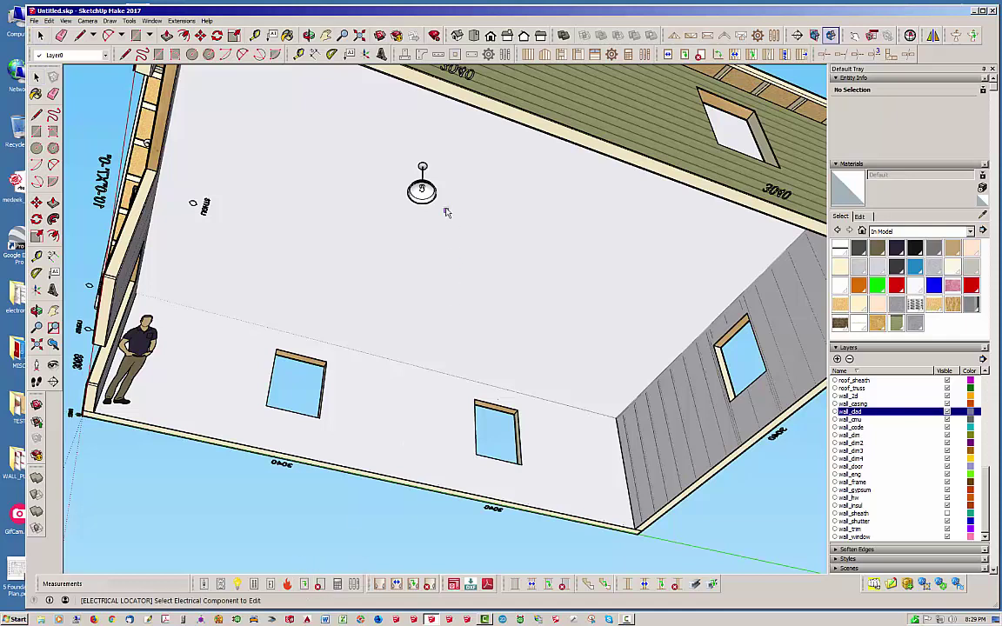
left_click(435, 198)
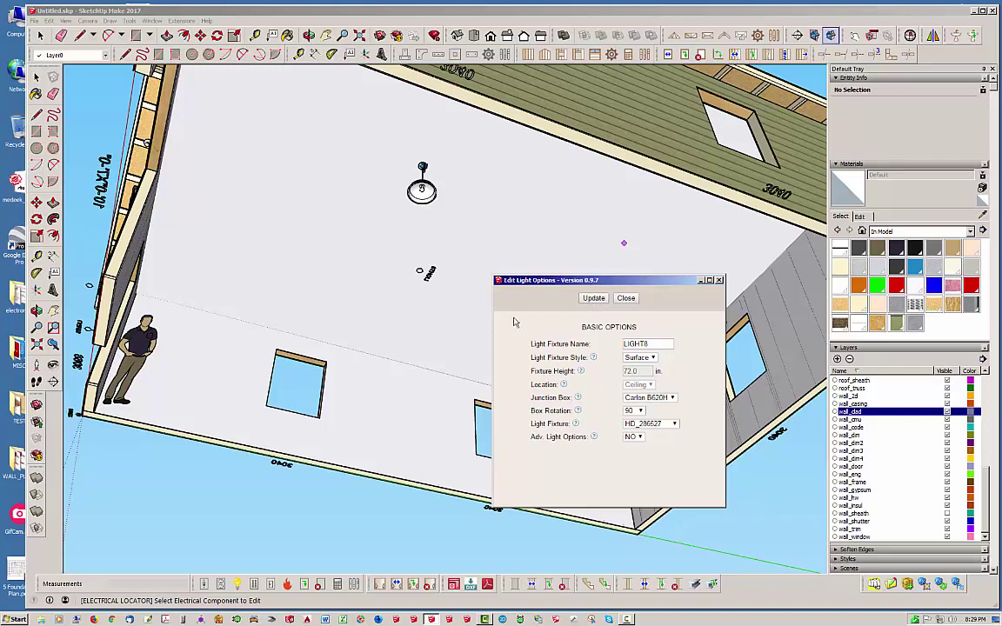
mouse_move(563, 386)
left_click(569, 275)
middle_click_drag(475, 180, 736, 407)
scroll(339, 372, "down", 1)
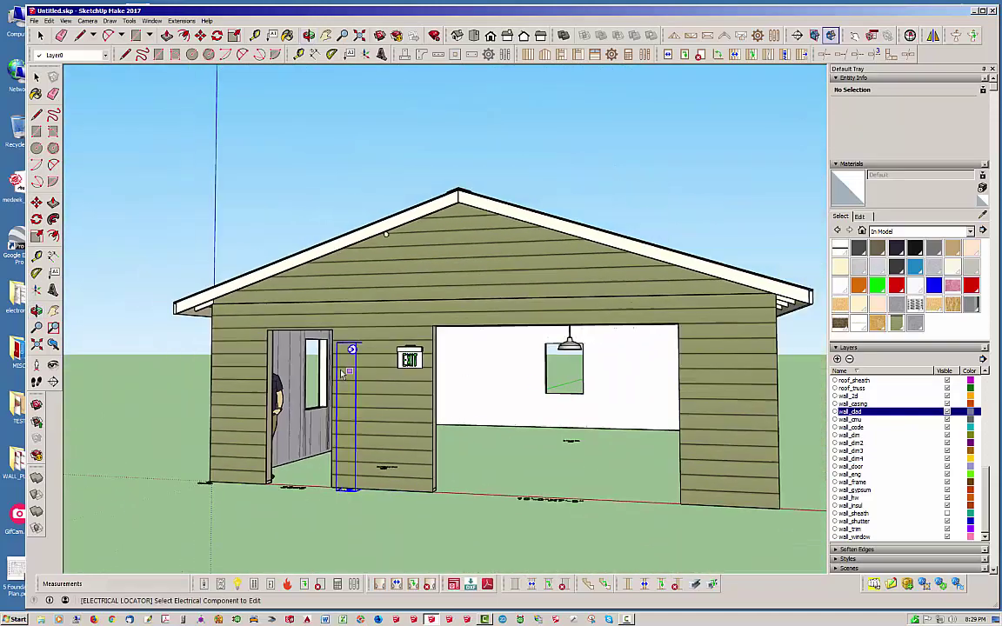
scroll(337, 372, "down", 1)
middle_click_drag(338, 371, 348, 418)
scroll(138, 308, "down", 2)
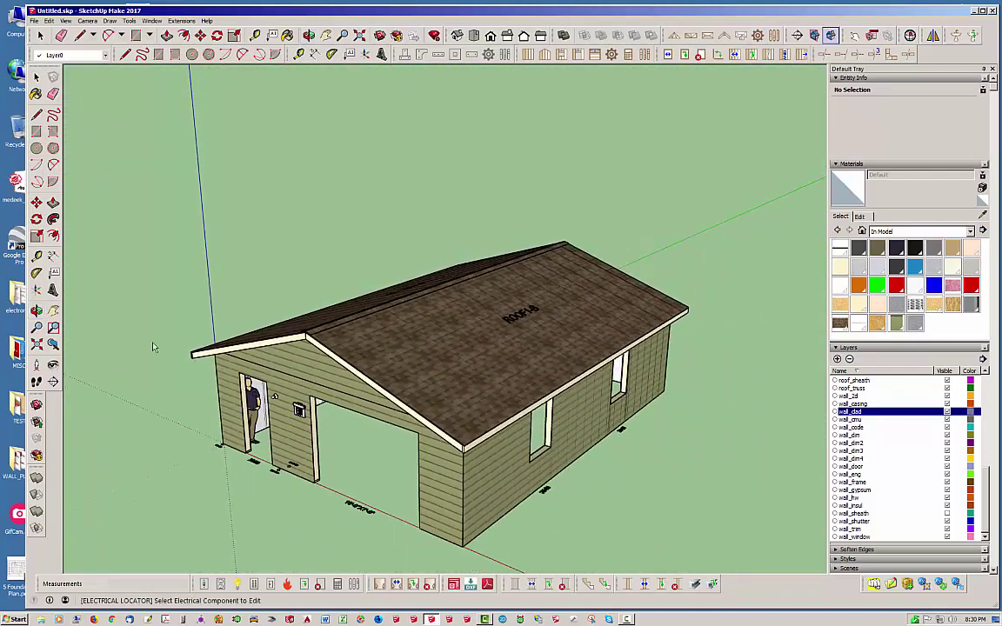
scroll(357, 438, "up", 1)
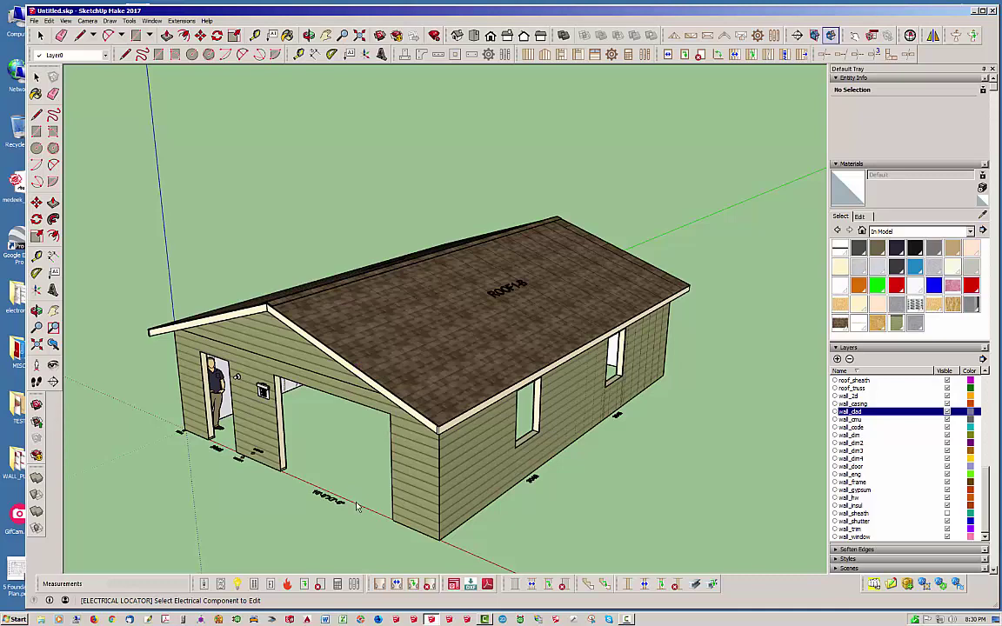
Place a flush load center on the interior wall between the windows.
left_click(271, 591)
mouse_move(331, 391)
middle_mouse_down()
mouse_move(356, 439)
mouse_move(317, 387)
middle_mouse_up()
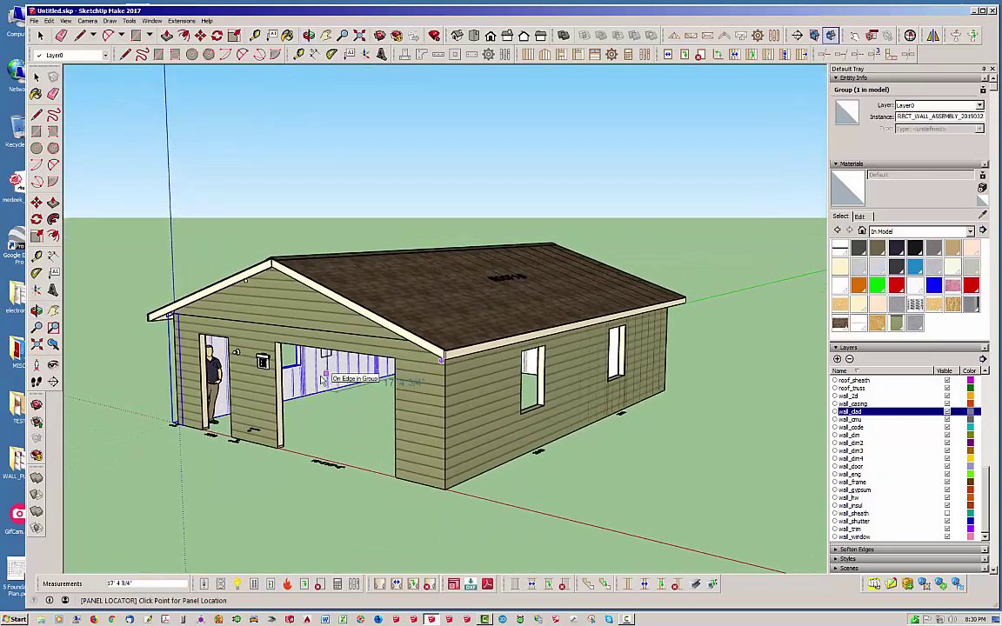
scroll(321, 380, "up", 10)
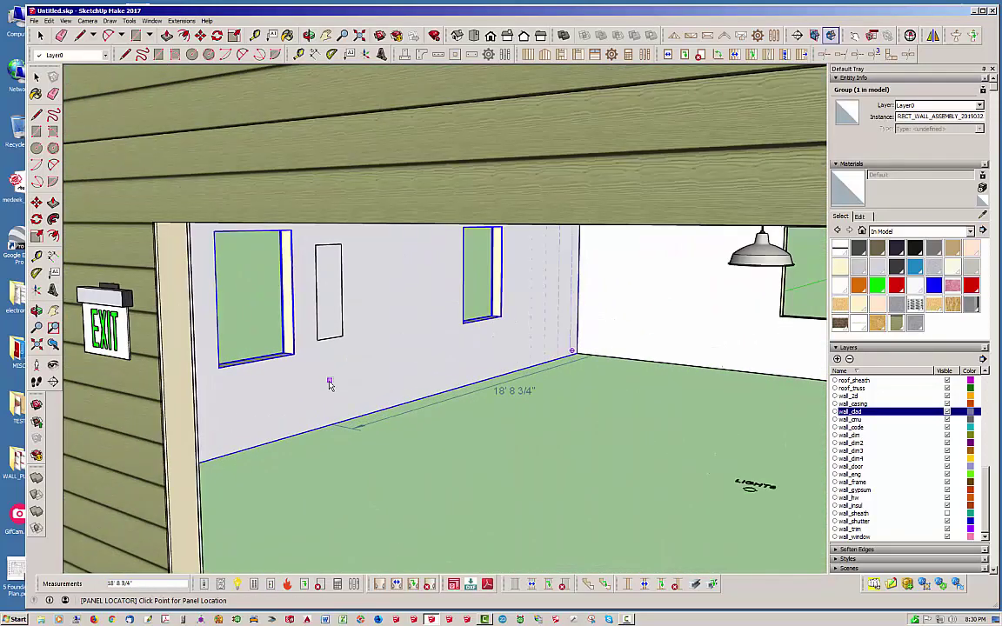
left_click(336, 376)
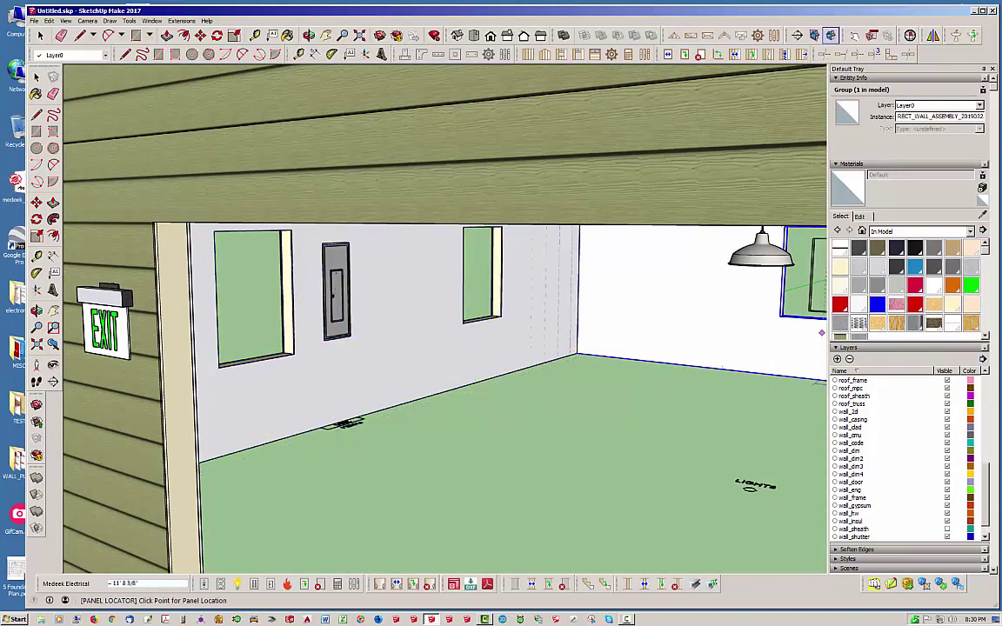
Place a second 100 A, 8-space panel beside the first.
key("Tab")
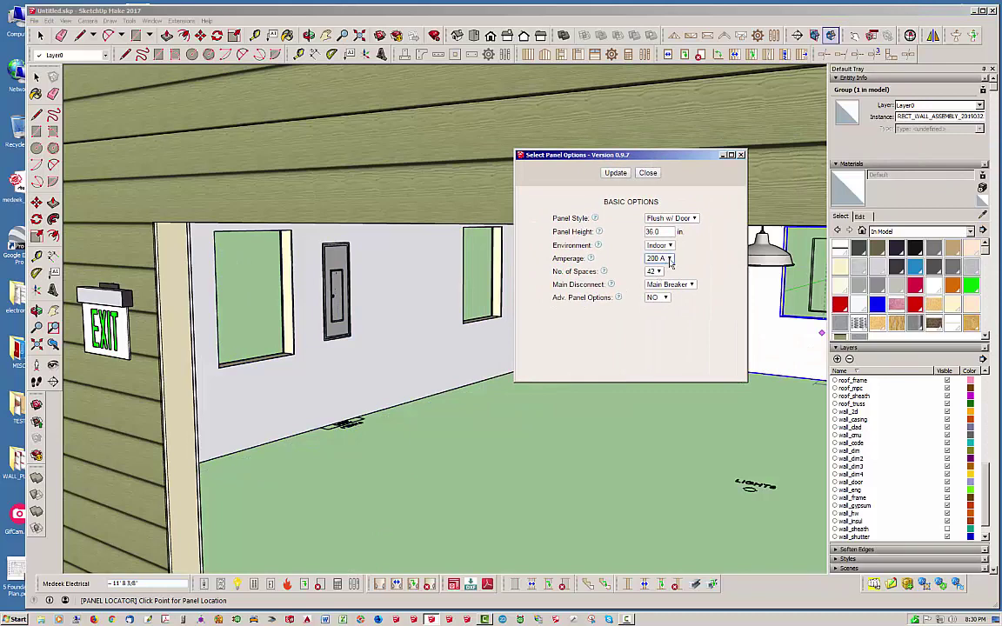
left_click(669, 259)
left_click(656, 268)
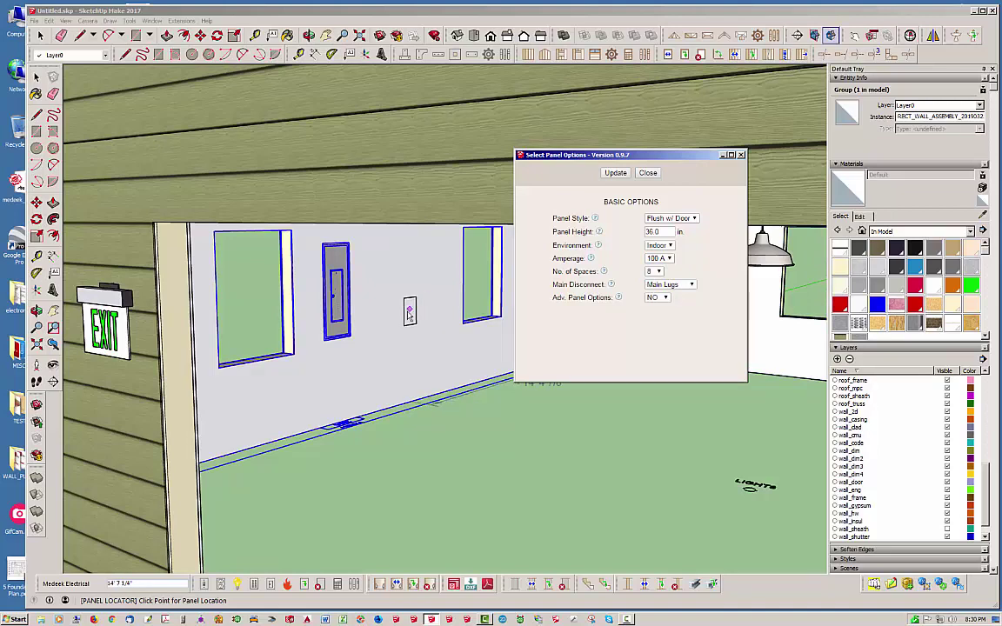
left_click(402, 306)
key("Escape")
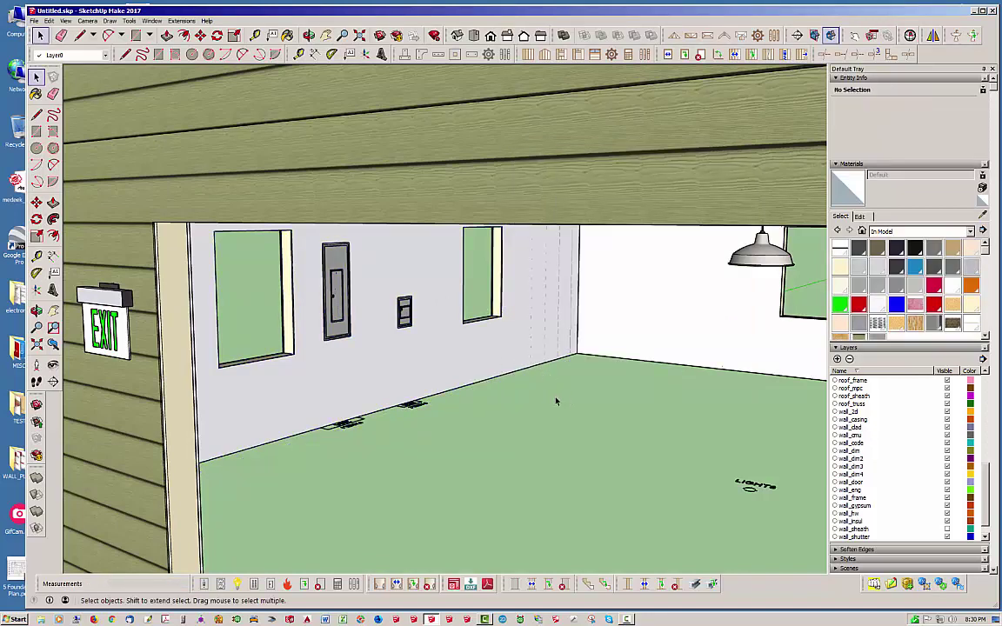
scroll(557, 401, "down", 8)
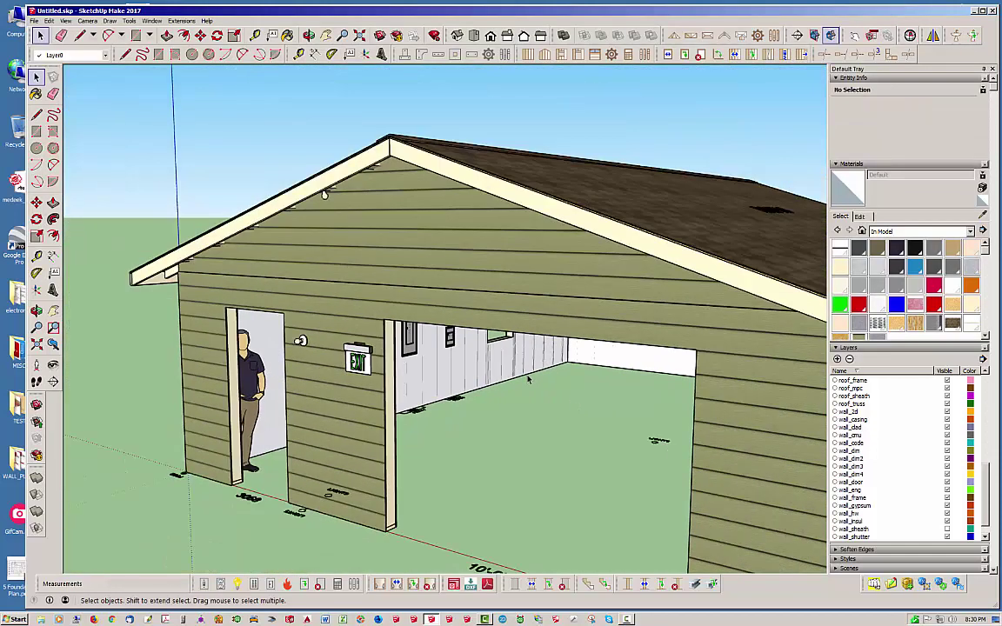